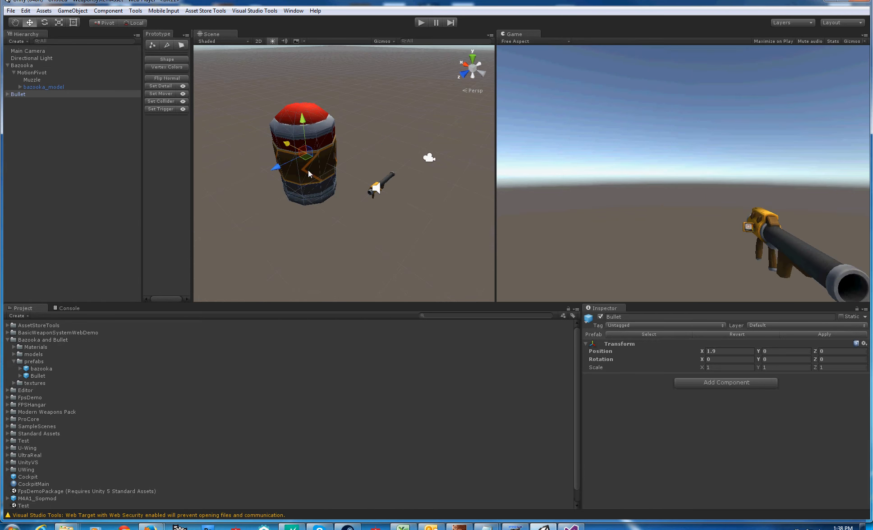
Step: Try to scale the Bullet directly to about 0.126 and move it onto the bazooka at X 0.002, and undo both changes
scroll(378, 217, up, 2)
scroll(377, 217, up, 2)
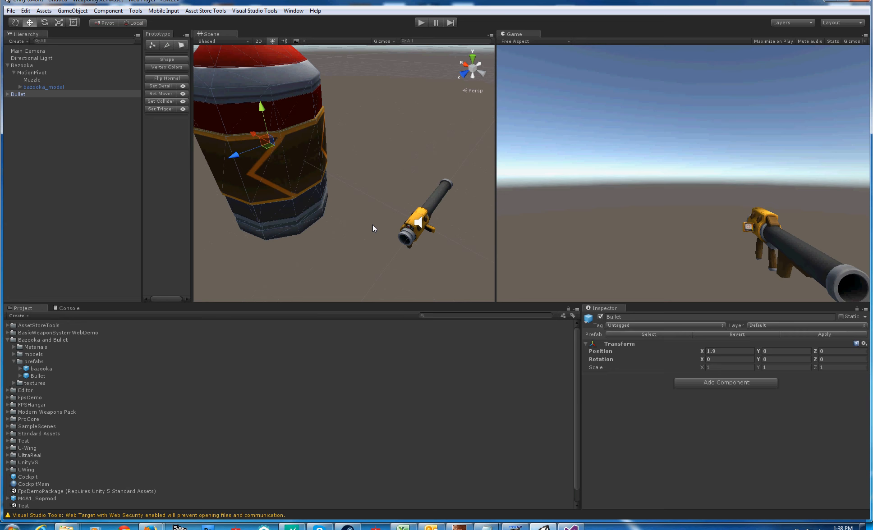
scroll(361, 193, down, 2)
key(e)
key(r)
drag(281, 152, 351, 204)
key(w)
scroll(368, 214, up, 3)
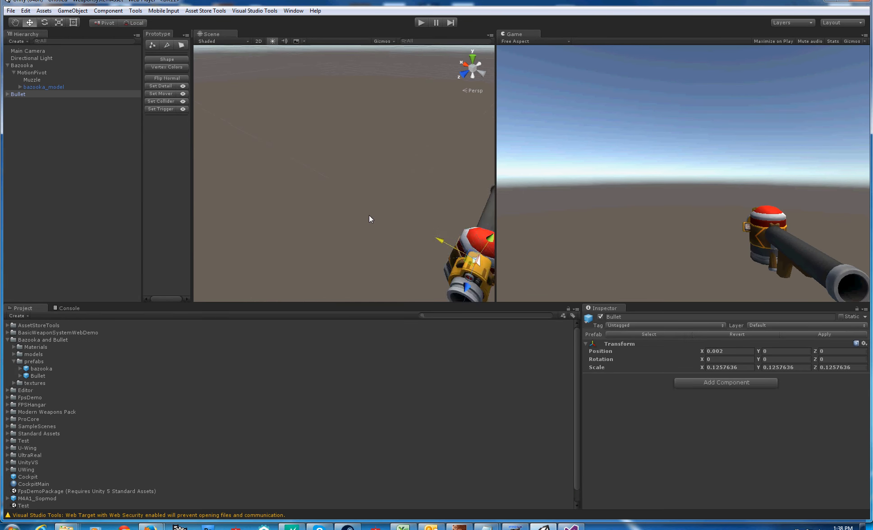
scroll(371, 211, down, 3)
scroll(378, 211, up, 4)
middle_drag(394, 202, 292, 146)
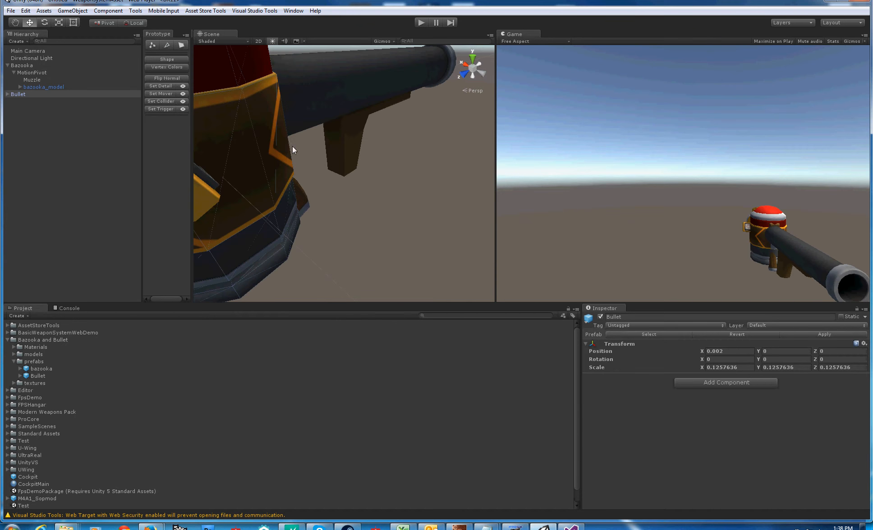
middle_drag(331, 181, 395, 202)
scroll(395, 202, down, 8)
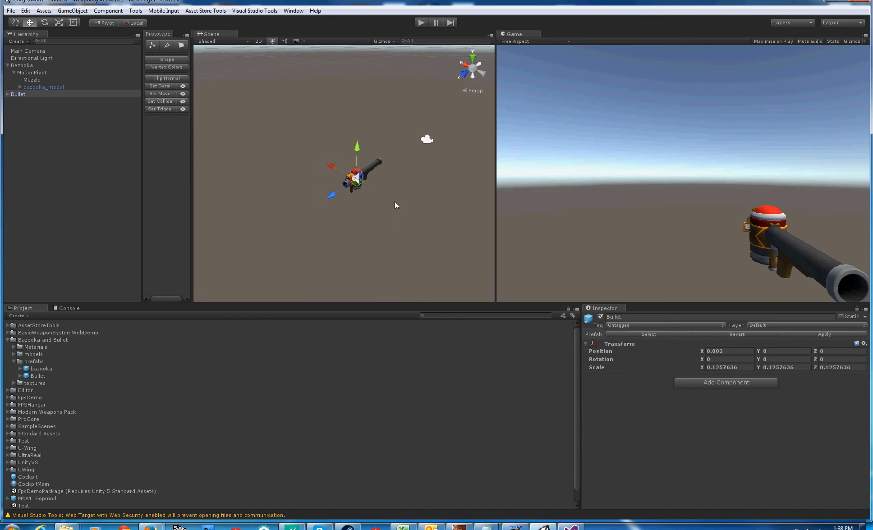
key(ctrl+z)
key(ctrl+z)
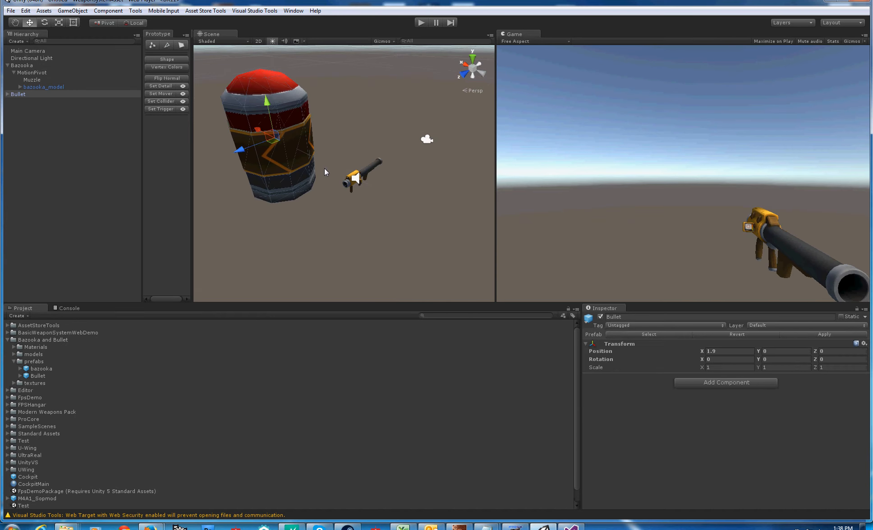
Step: Create an empty game object and reset its transform to the origin
click(73, 10)
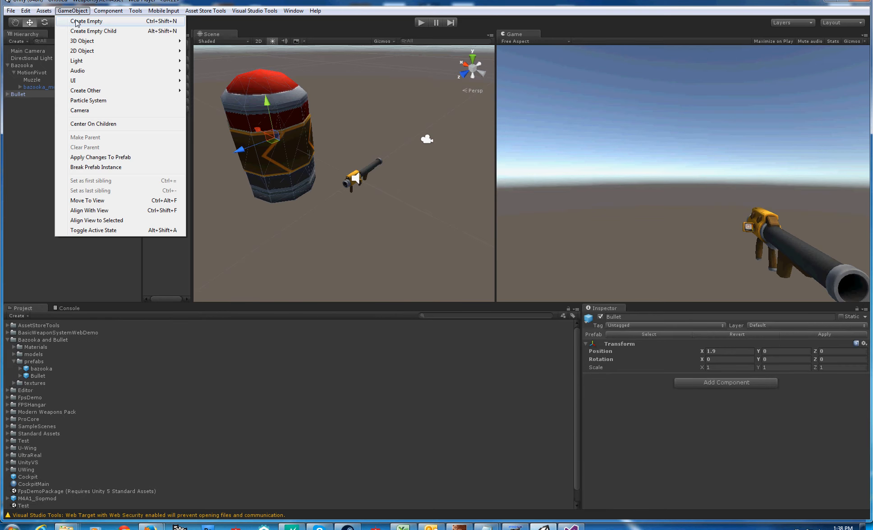
click(77, 23)
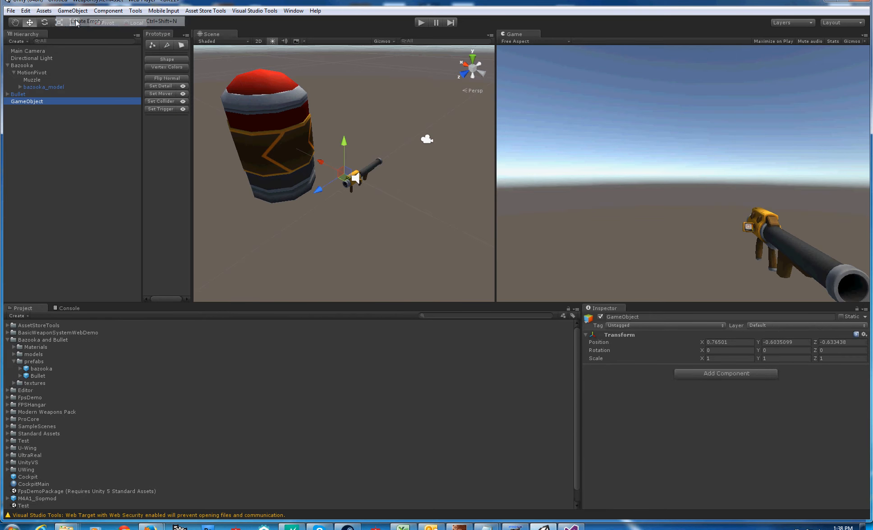
click(23, 100)
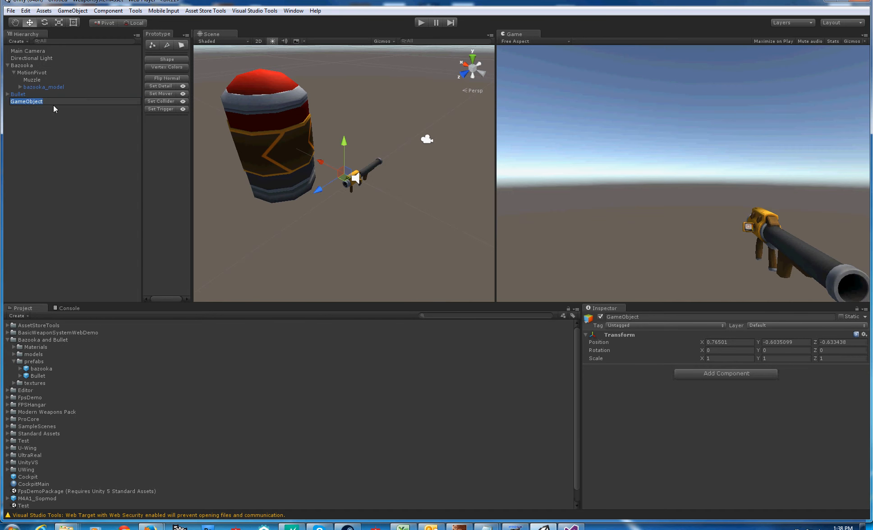
right_click(610, 337)
click(631, 343)
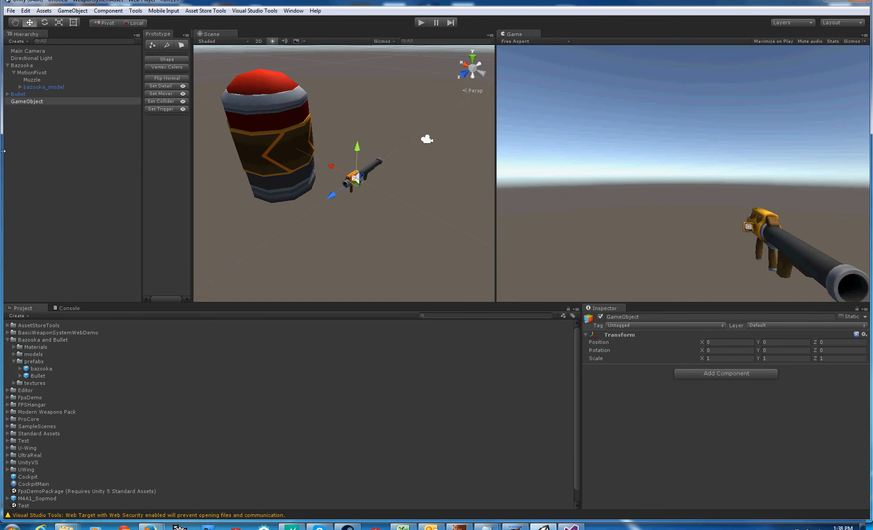
Step: Rename the new empty game object as Bazooka_Bullet
click(29, 102)
click(29, 102)
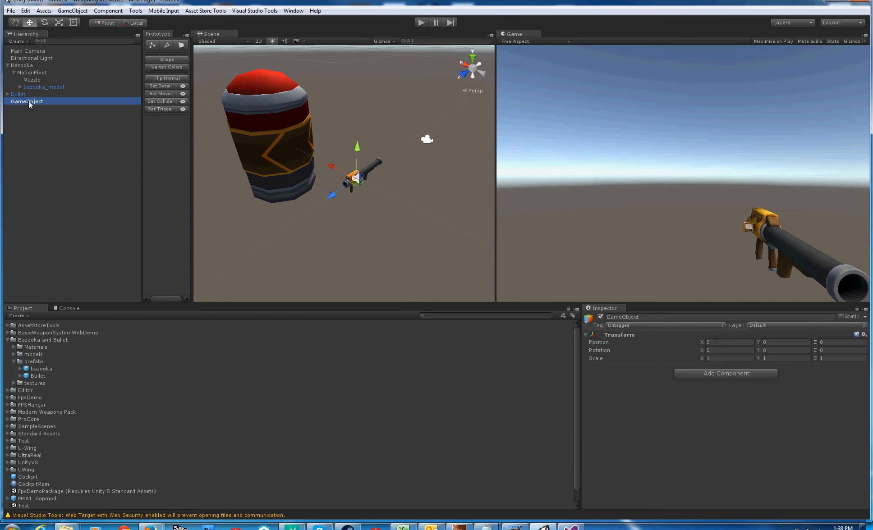
text(Bu)
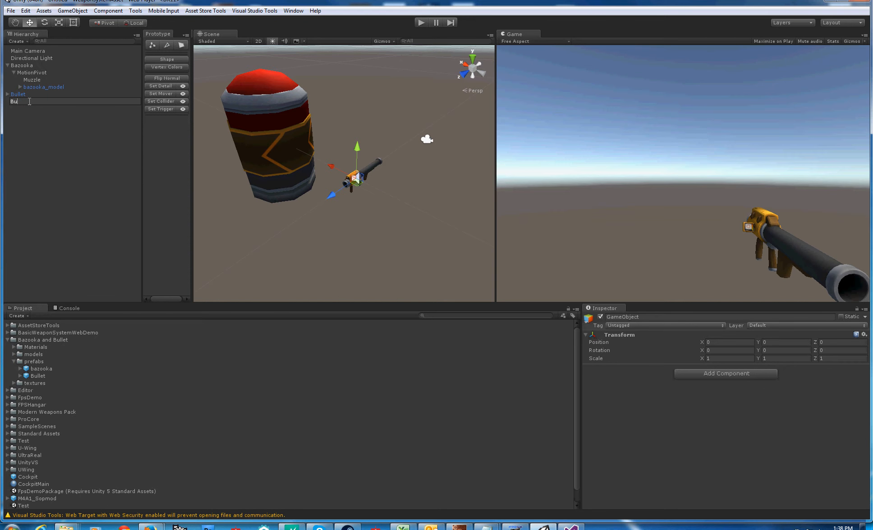
text(azooka_Bullet)
key(Return)
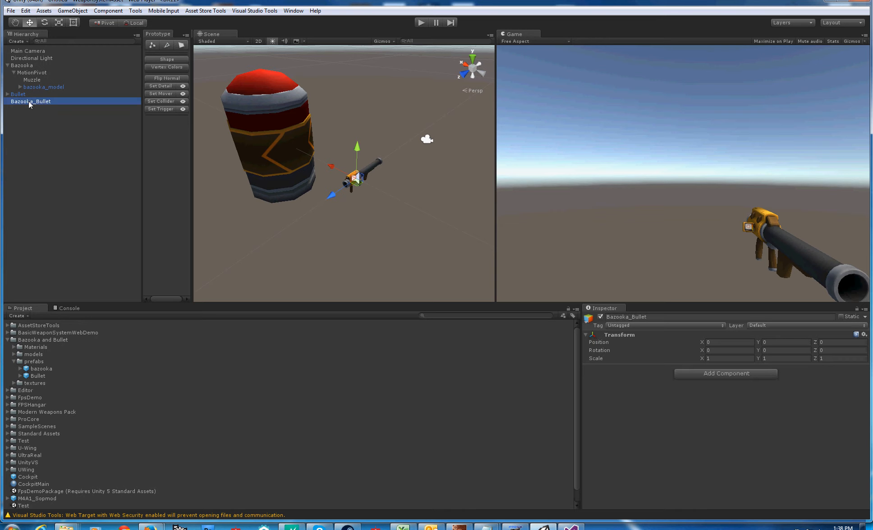
Step: Make the Bullet a child of Bazooka_Bullet and reset the Bullet's position to 0, 0, 0
drag(22, 95, 21, 101)
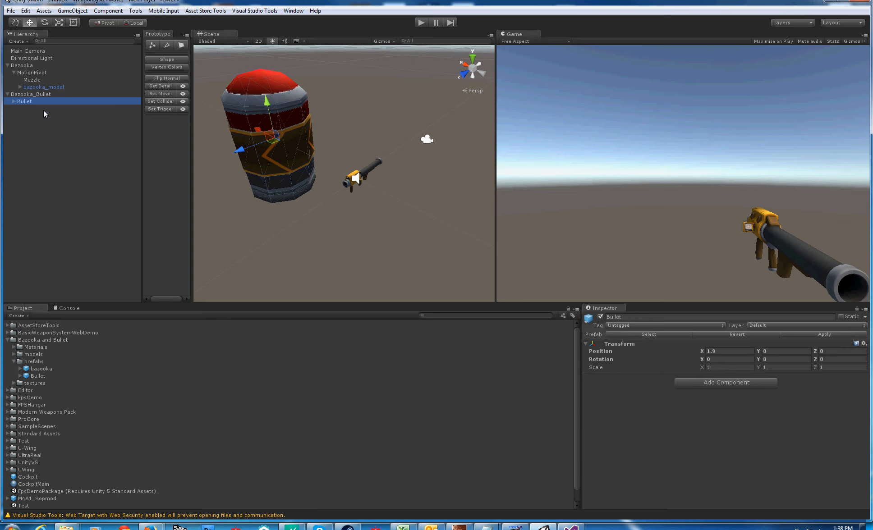
right_click(613, 343)
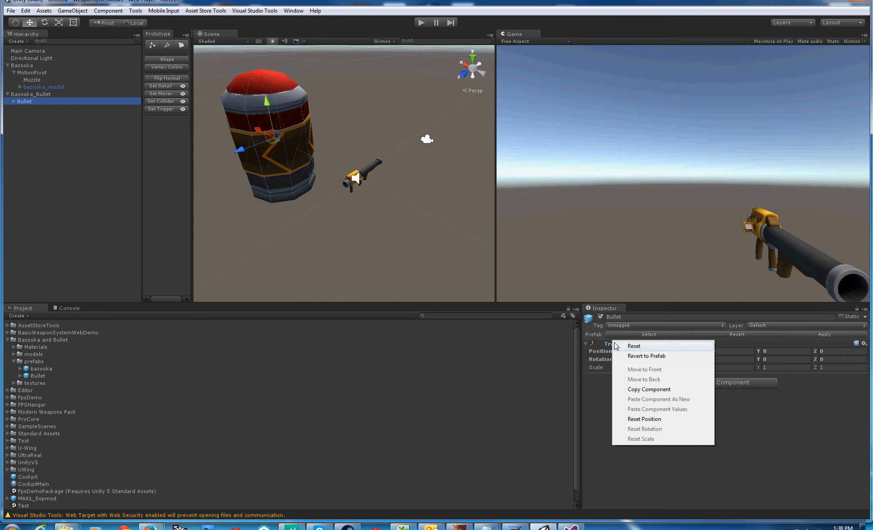
click(644, 419)
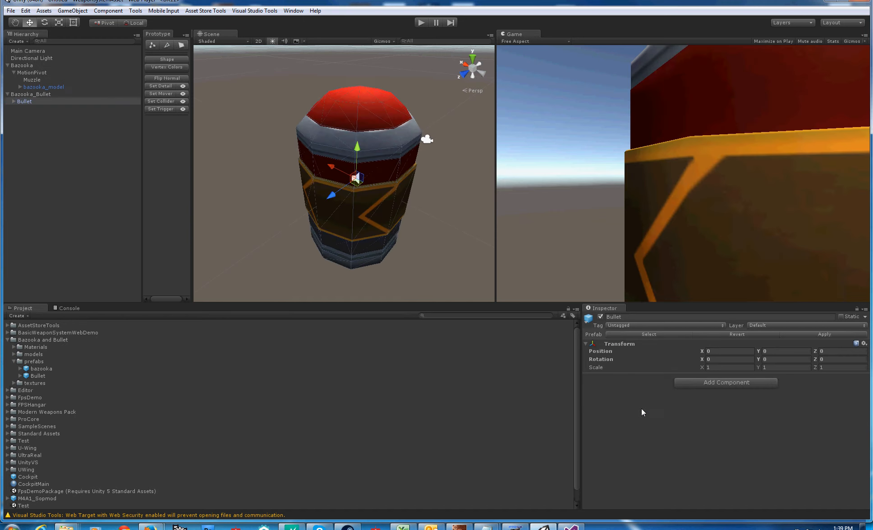
Step: Scale the Bullet child uniformly to about 0.089 so its size is comparable to the bazooka
key(e)
key(r)
drag(351, 183, 320, 186)
key(f)
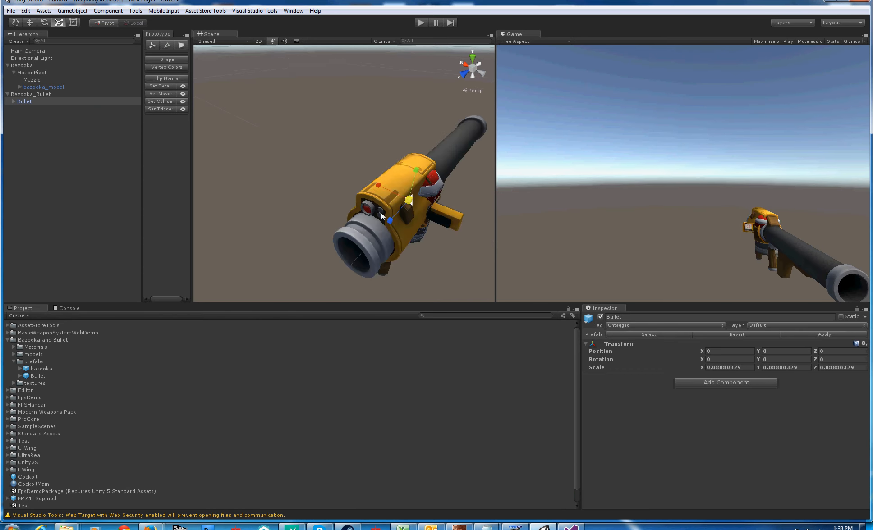
alt+drag(381, 212, 353, 191)
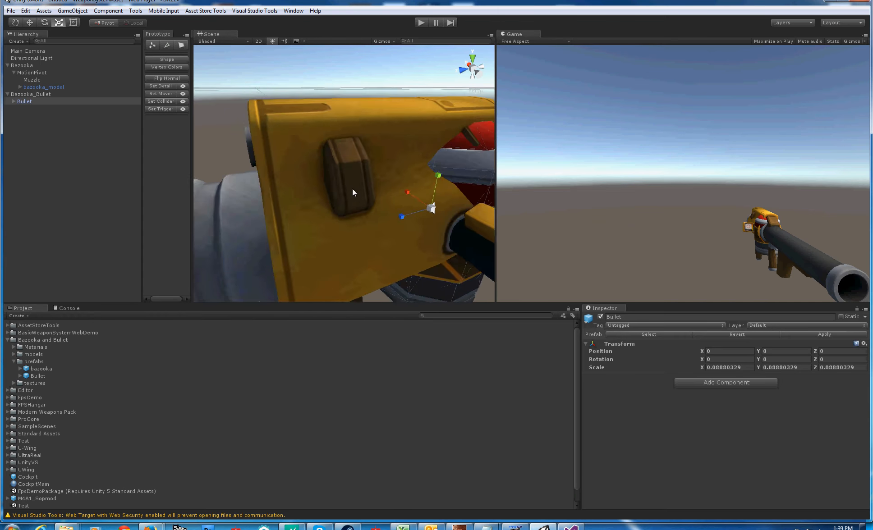
scroll(352, 192, down, 6)
Step: Move the Bazooka_Bullet parent along Z to about 0.28, out of the bazooka's body
click(24, 95)
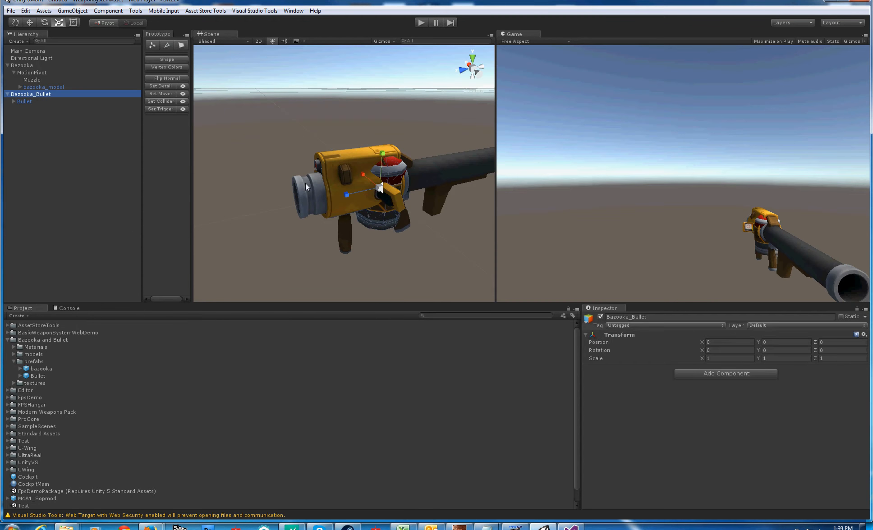
key(w)
drag(356, 191, 277, 199)
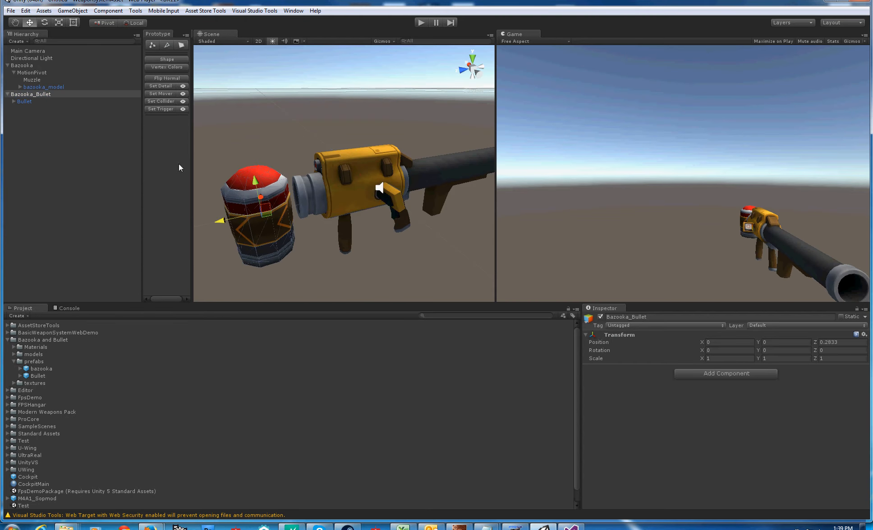
Step: Rotate only the Bullet child to 90 degrees on X so its red tip points along the parent's forward Z axis
click(39, 99)
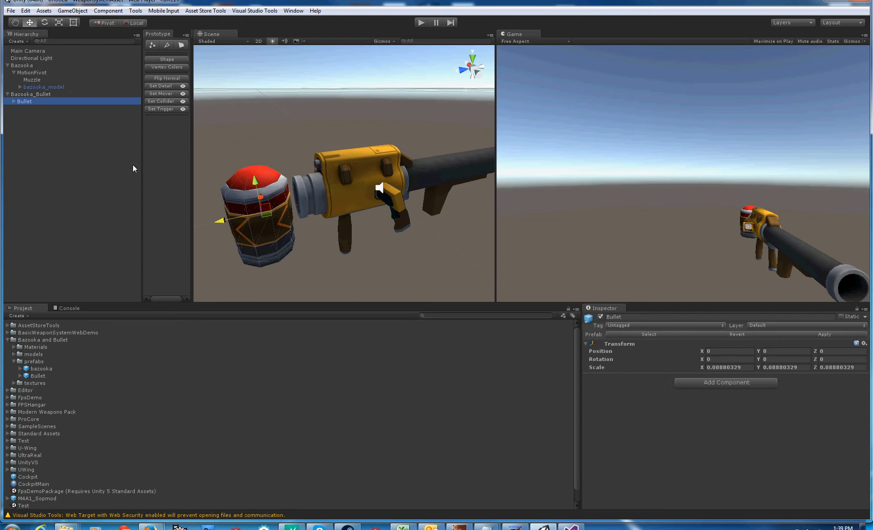
click(31, 94)
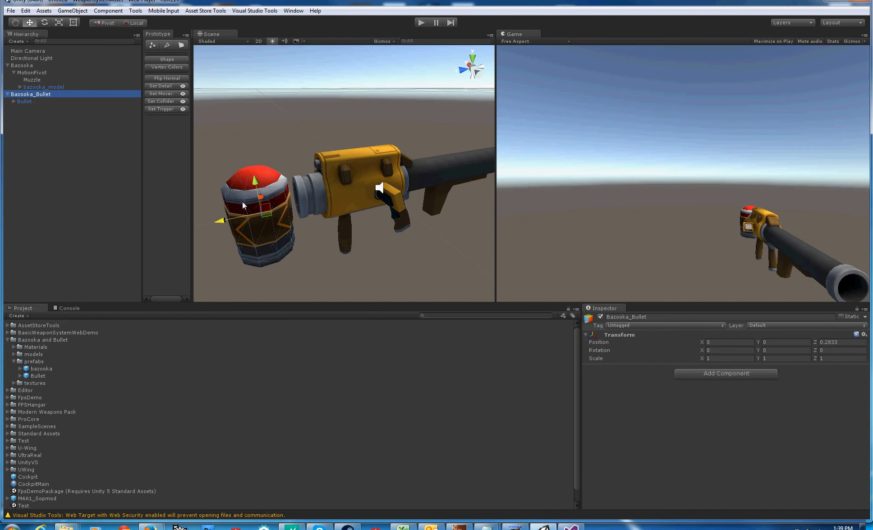
click(288, 283)
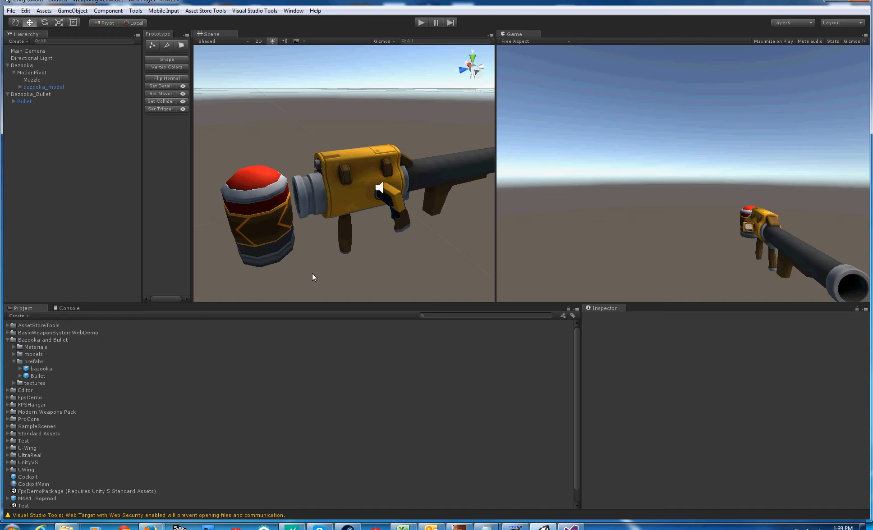
click(35, 95)
click(34, 101)
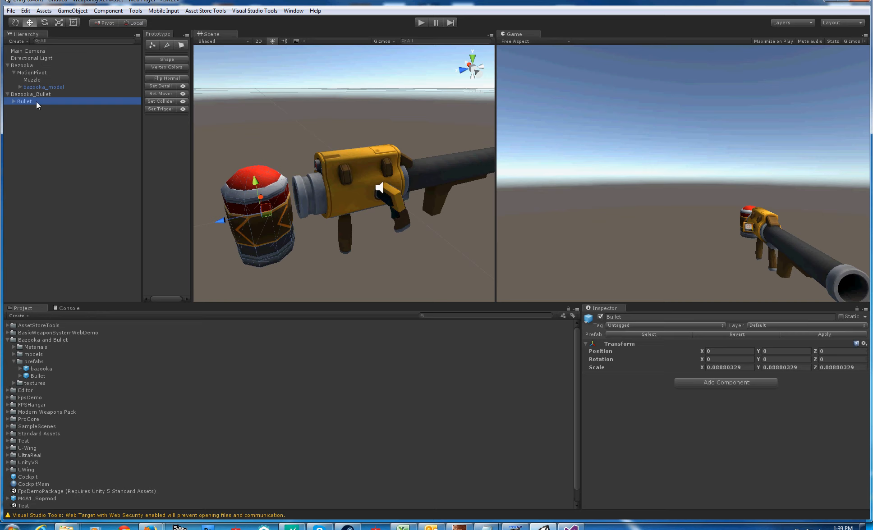
key(e)
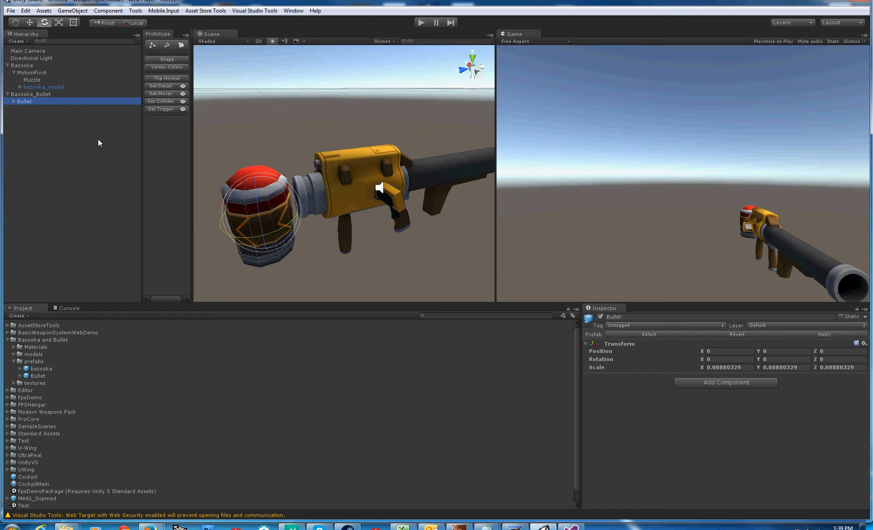
middle_drag(235, 190, 281, 204)
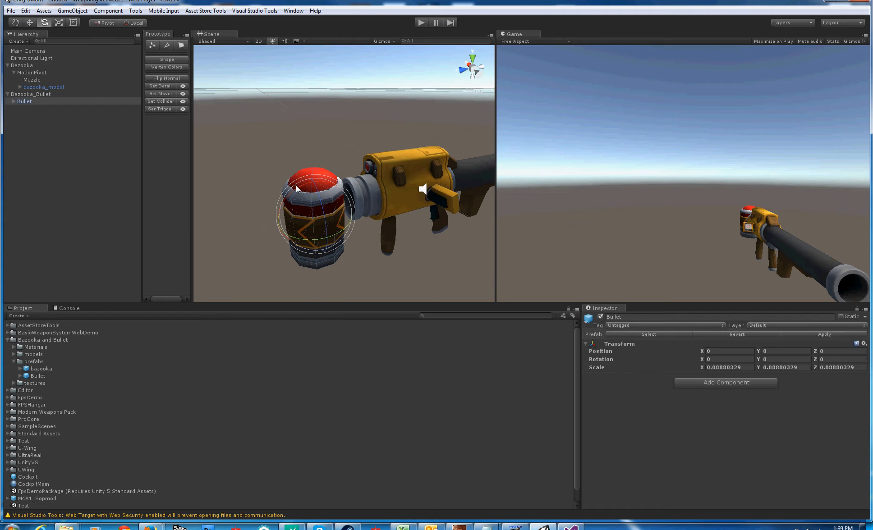
drag(301, 189, 304, 243)
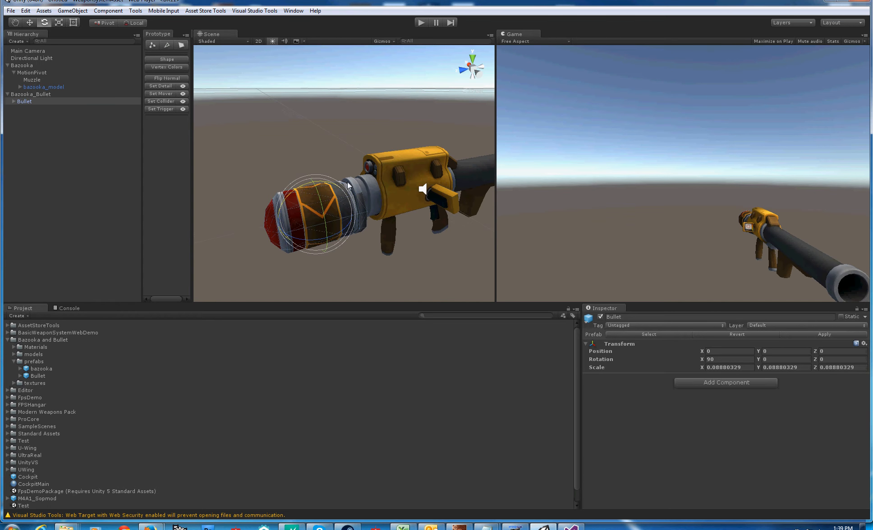
Step: Scale the Bullet child uniformly to about 0.061 so it fits the bazooka's barrel opening
click(31, 93)
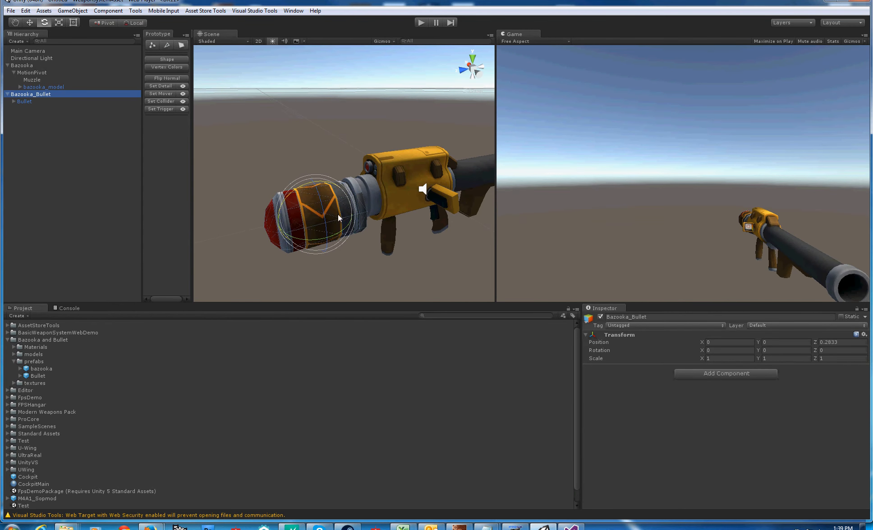
key(w)
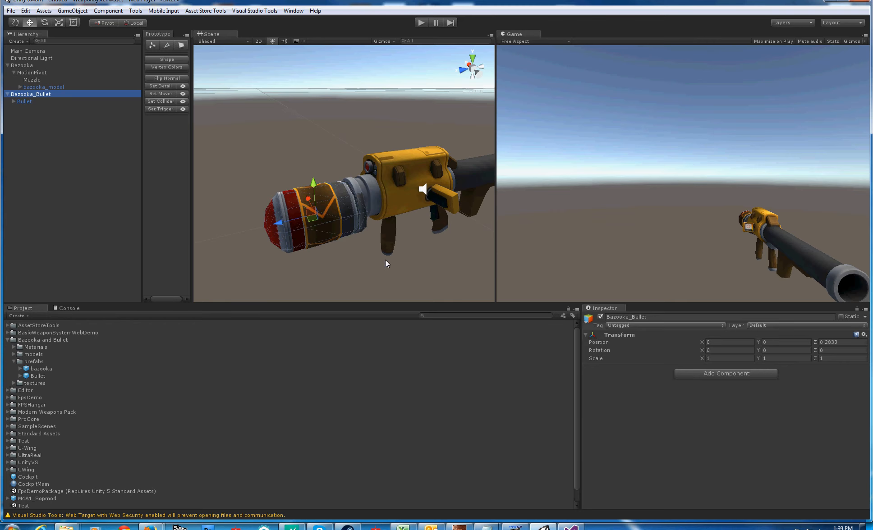
middle_drag(362, 247, 366, 212)
scroll(362, 223, up, 8)
scroll(366, 213, down, 6)
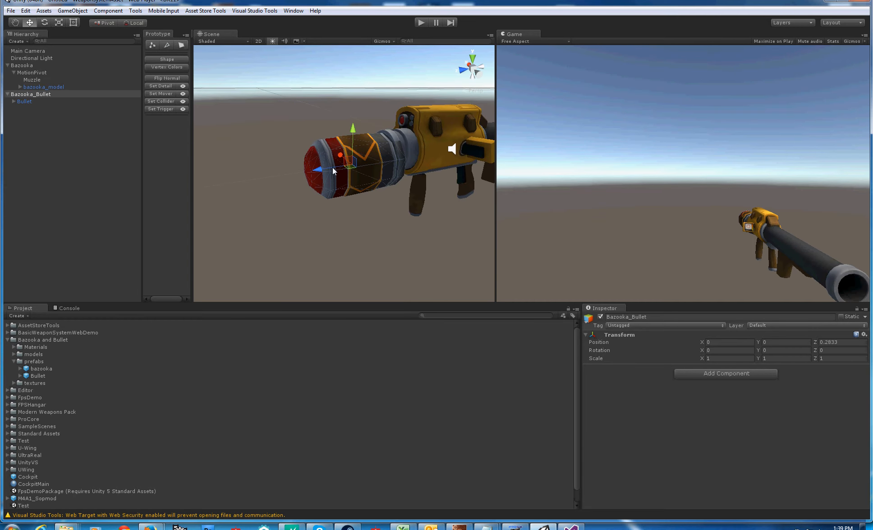
middle_drag(342, 183, 374, 207)
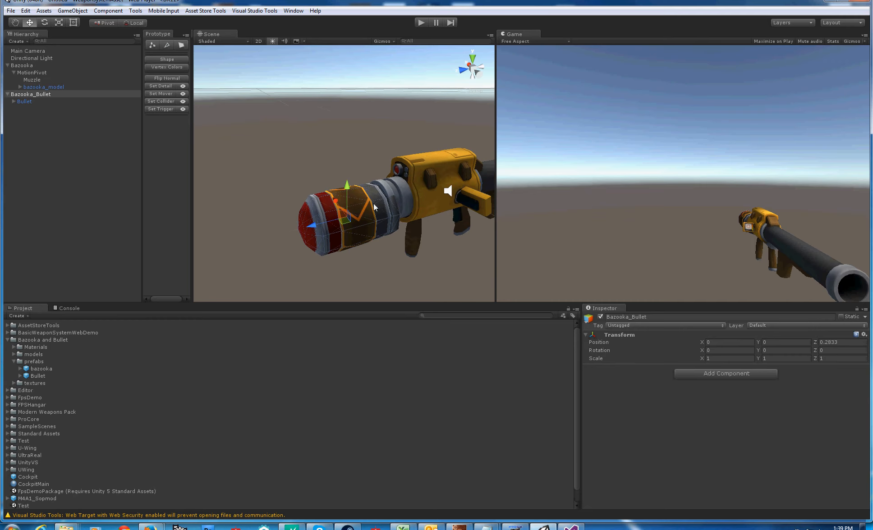
click(341, 243)
key(e)
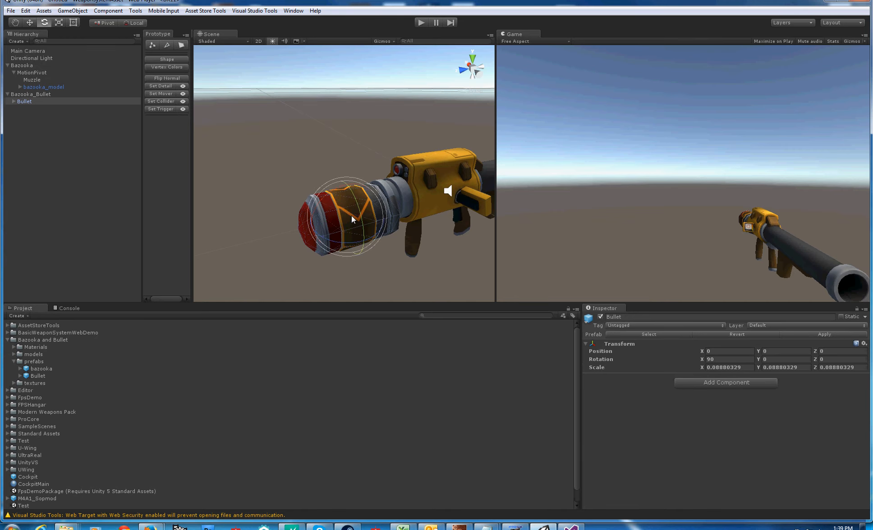
key(r)
drag(350, 216, 337, 221)
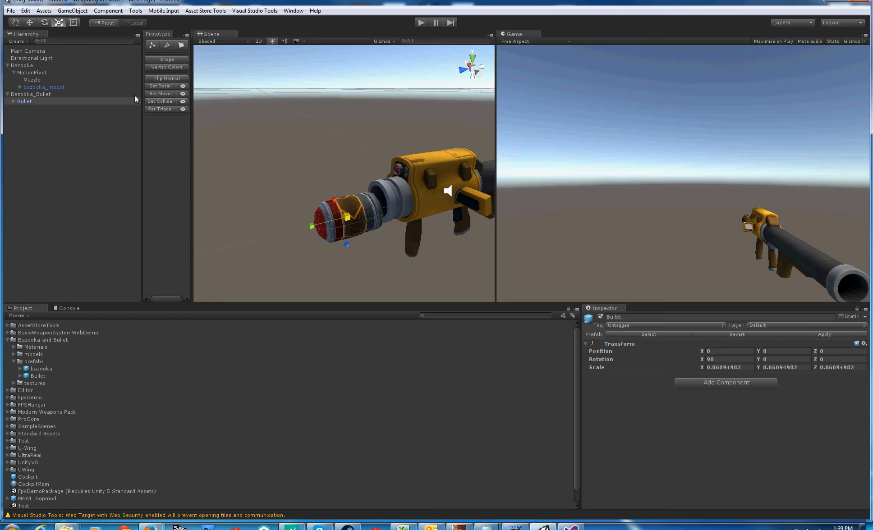
Step: Set Bazooka_Bullet's Z position to 0 and move it along Z back out to the bazooka's open end
click(44, 94)
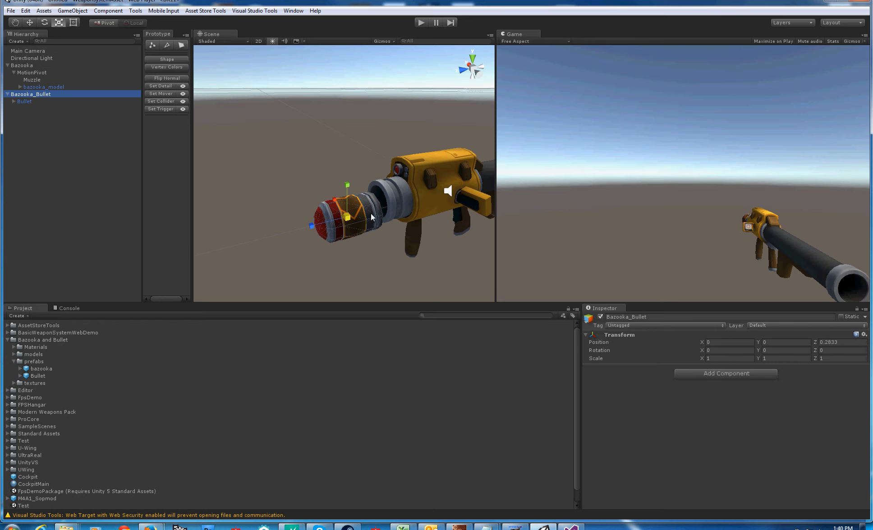
click(846, 343)
text(0)
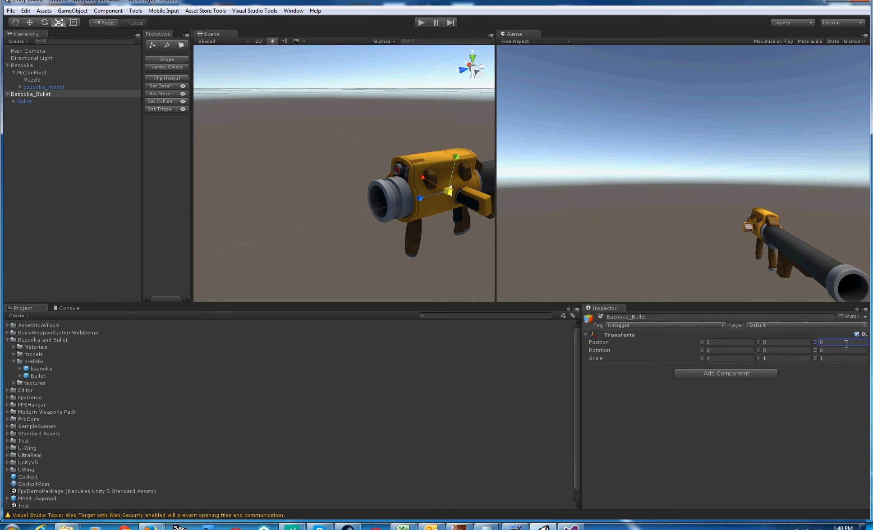
text(w)
drag(421, 199, 354, 183)
key(e)
click(77, 101)
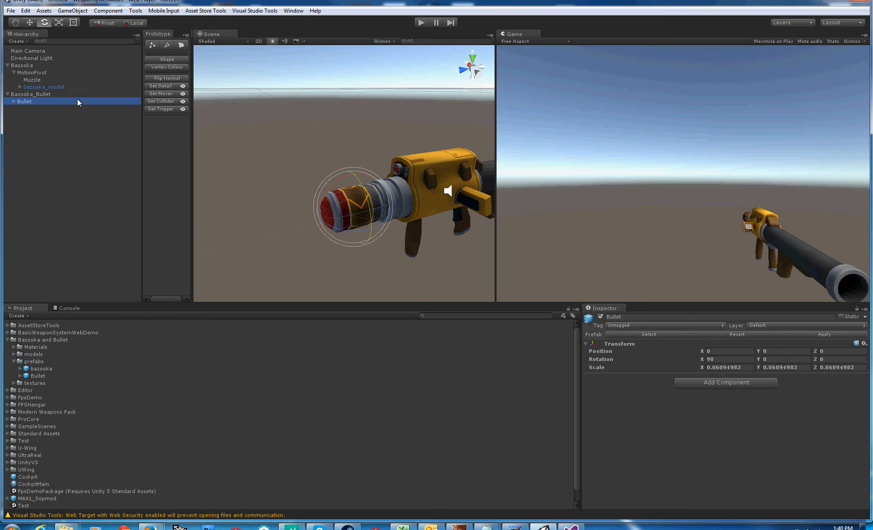
Step: Scale the Bullet child uniformly to about 0.051 and reset the Bazooka_Bullet parent's transform
key(r)
drag(353, 208, 346, 209)
click(52, 94)
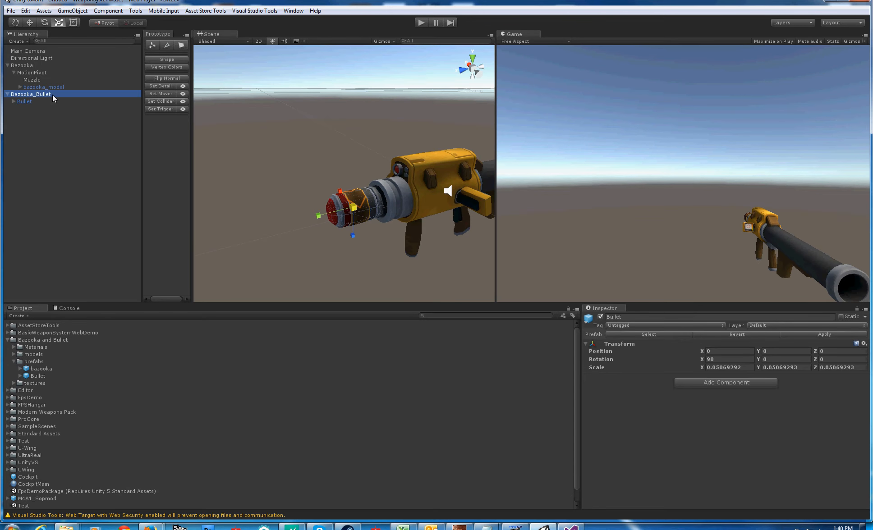
right_click(624, 337)
click(632, 343)
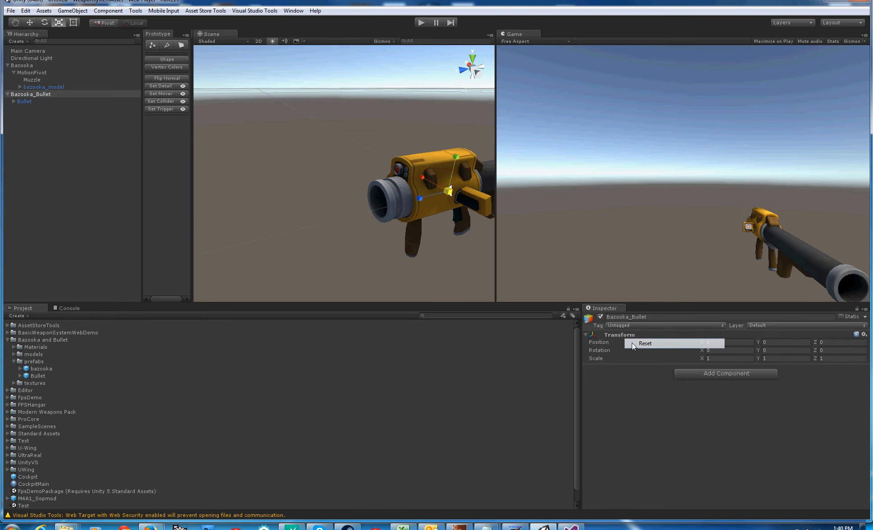
middle_drag(415, 80, 375, 176)
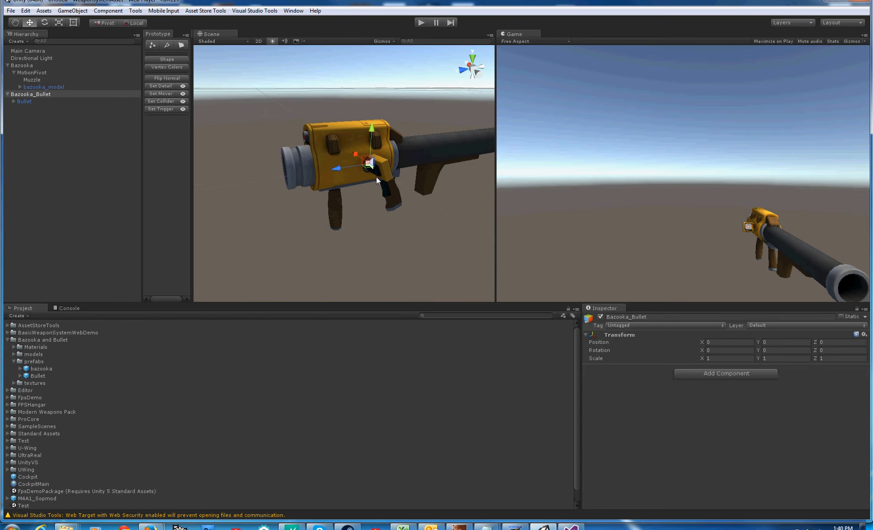
Step: Save Bazooka_Bullet as a prefab in the project's root folder and delete its instance from the scene
click(9, 339)
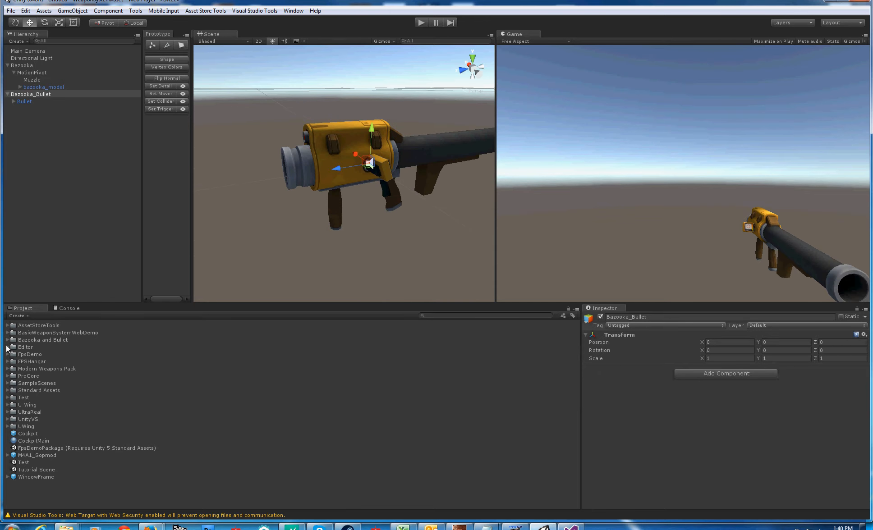
drag(32, 93, 28, 492)
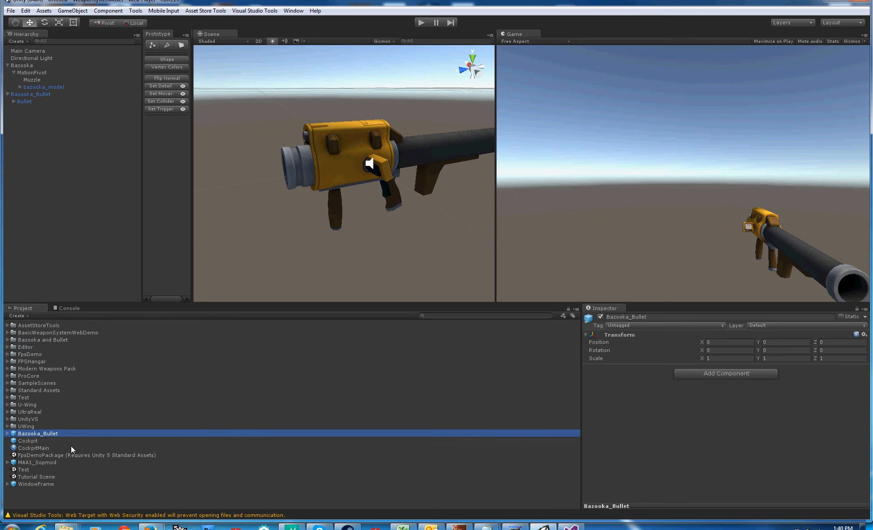
click(22, 94)
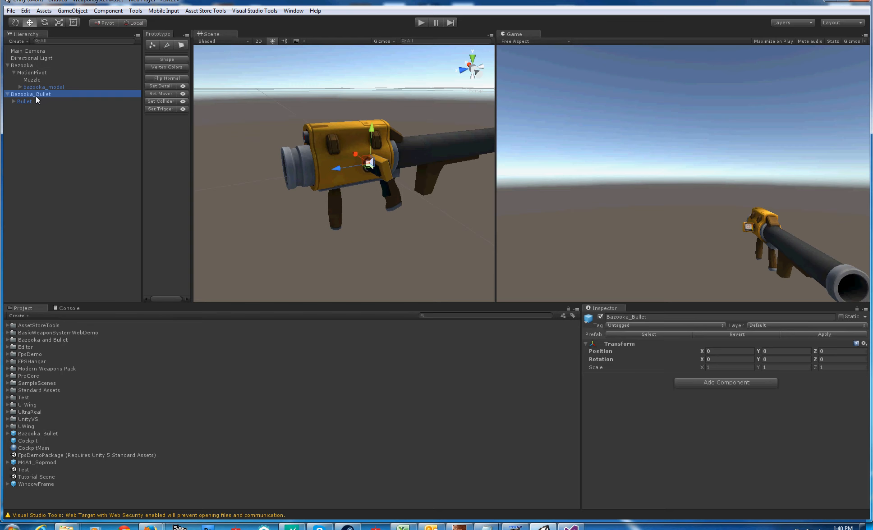
key(Delete)
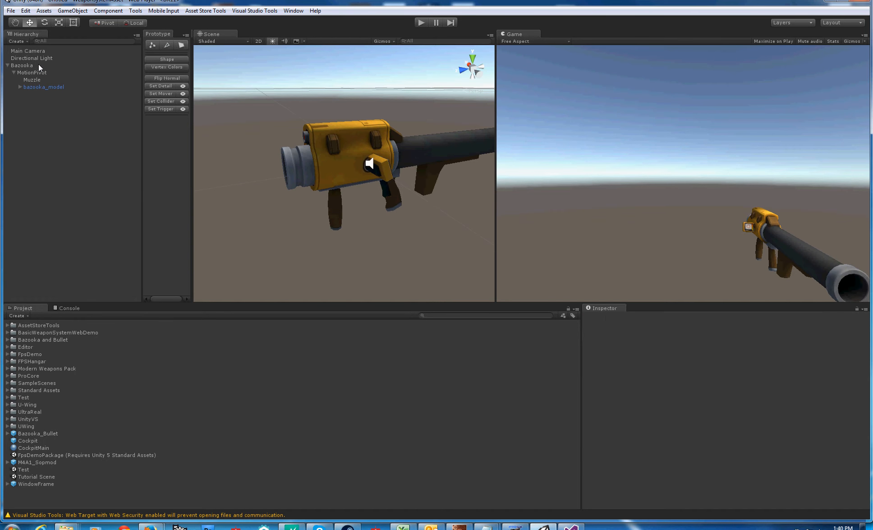
Step: Save the Bazooka object as a prefab in the project's root folder and briefly test firing it in play mode
click(23, 65)
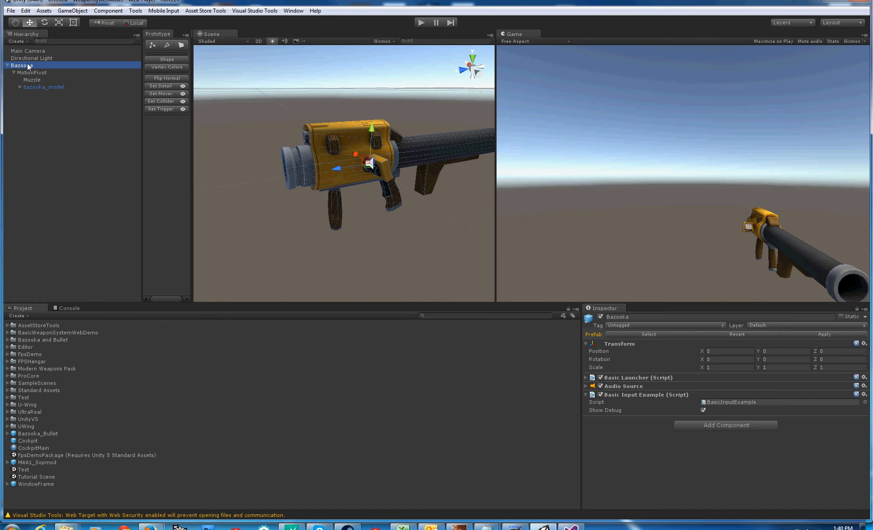
drag(28, 67, 30, 500)
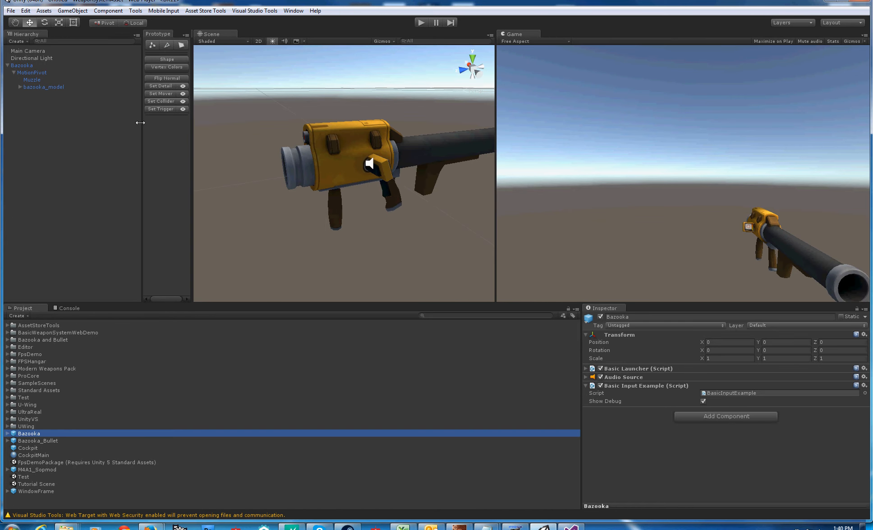
click(421, 22)
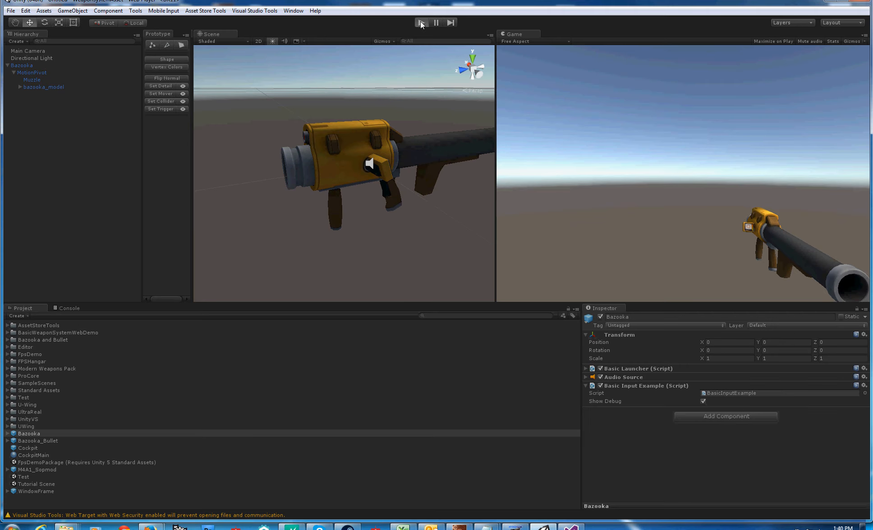
click(593, 170)
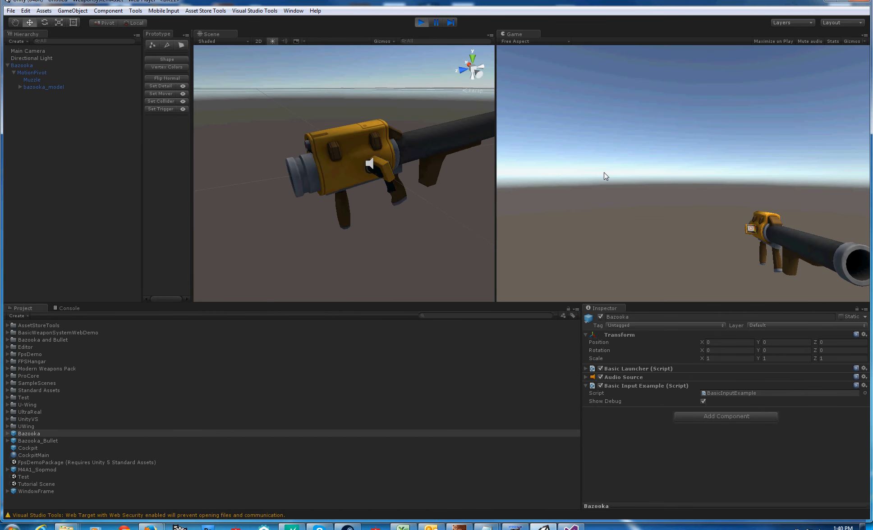
click(422, 22)
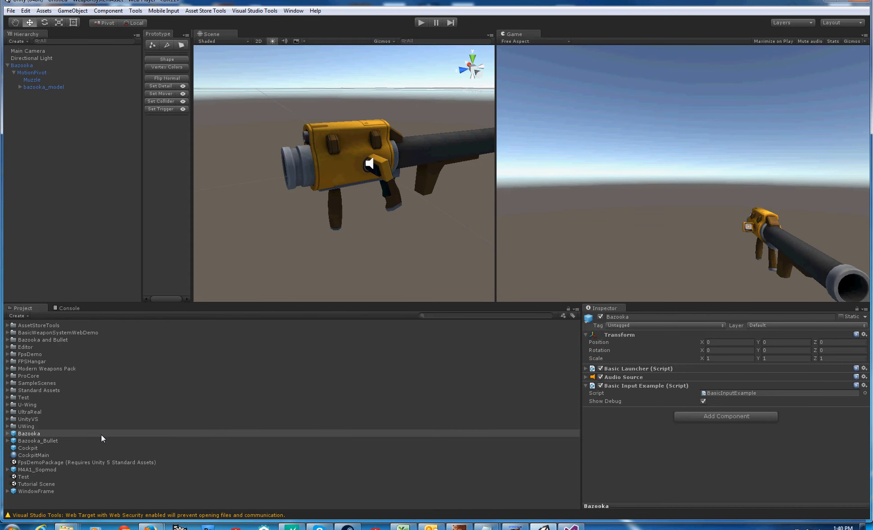
Step: Add the Basic Ammo Rigid Body script to the Bazooka_Bullet prefab
click(40, 468)
click(41, 442)
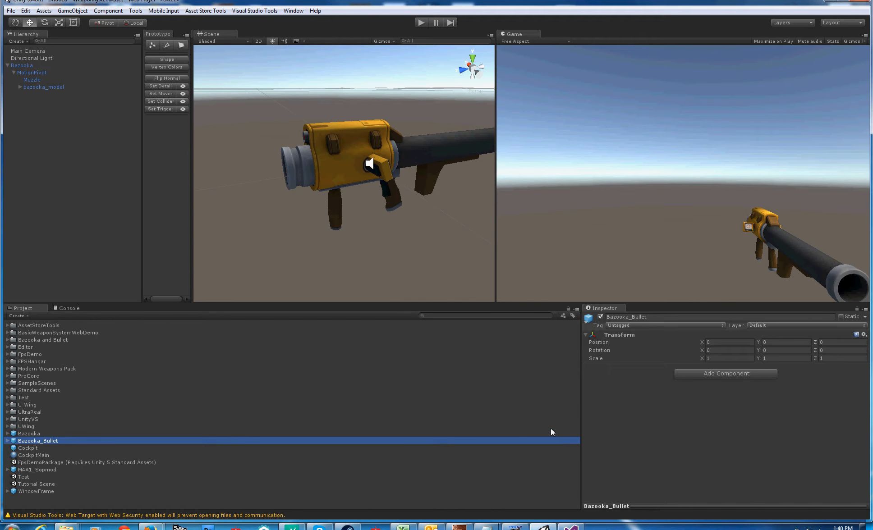
click(698, 375)
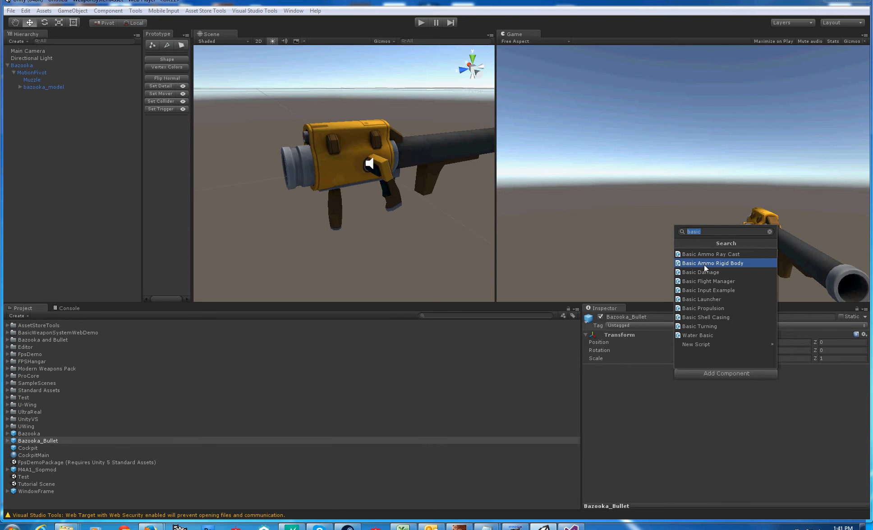
click(414, 150)
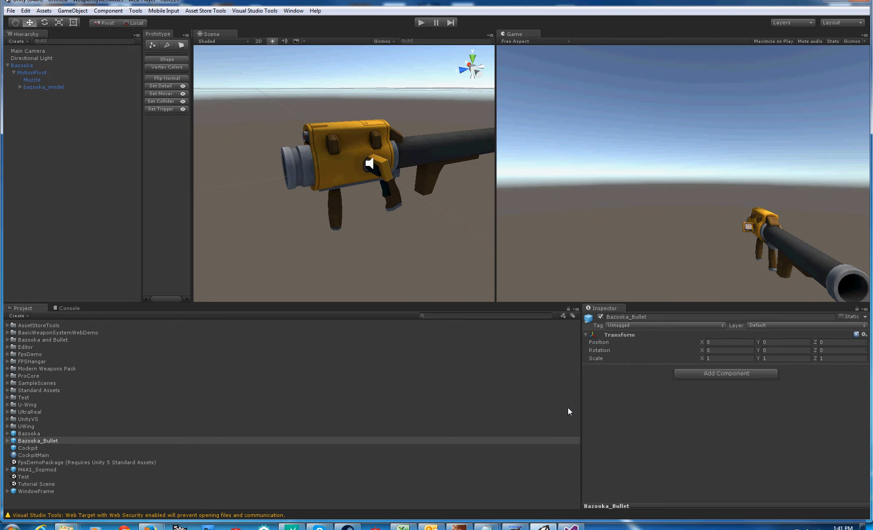
click(704, 375)
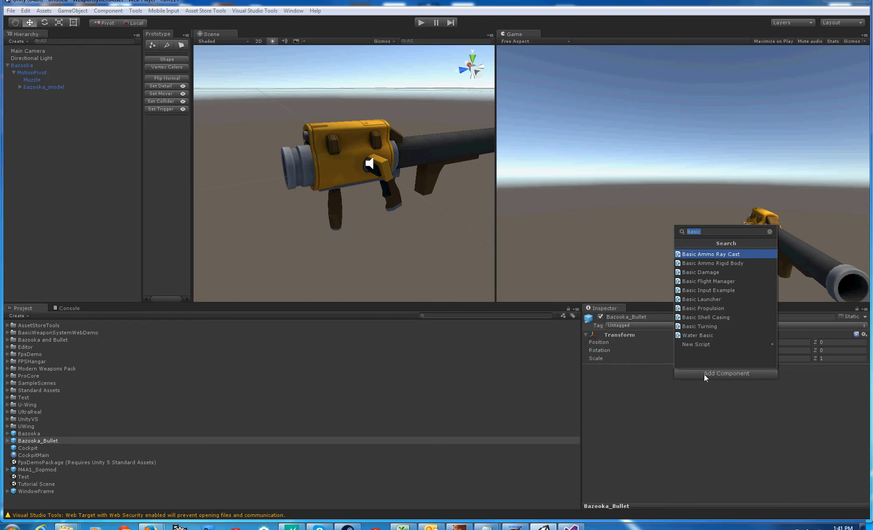
click(731, 262)
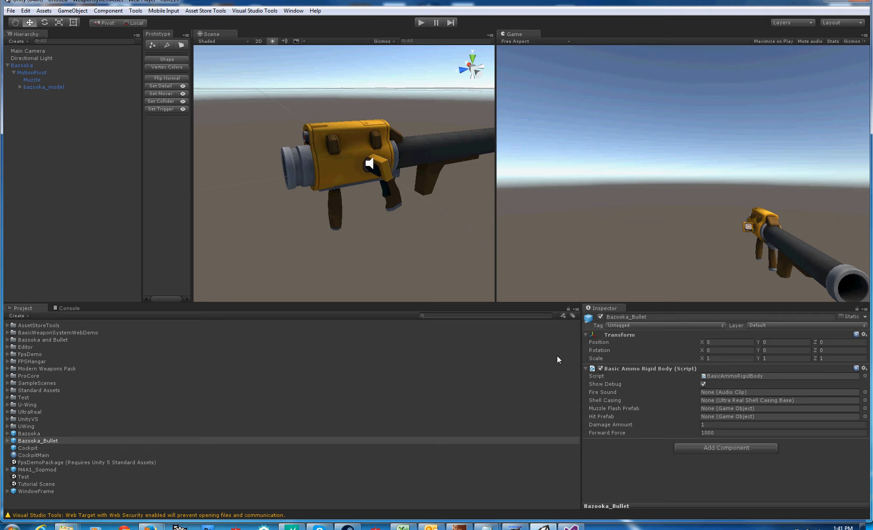
Step: Assign the Bazooka_Bullet prefab as the Ammo of the scene Bazooka's Basic Launcher script
click(39, 65)
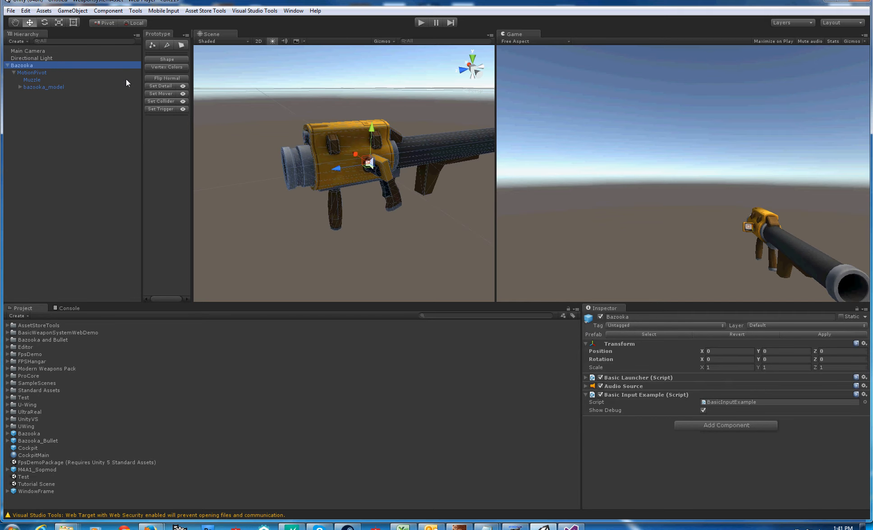
click(586, 377)
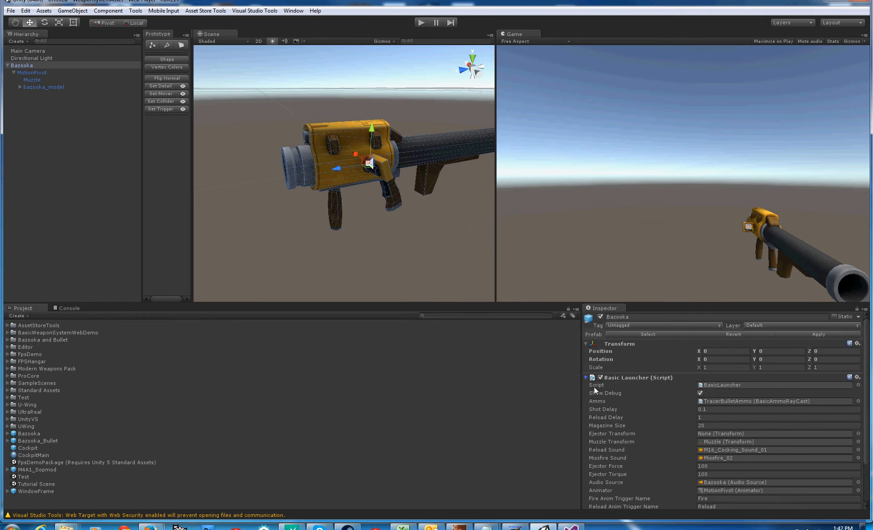
scroll(594, 387, down, 3)
drag(48, 442, 722, 348)
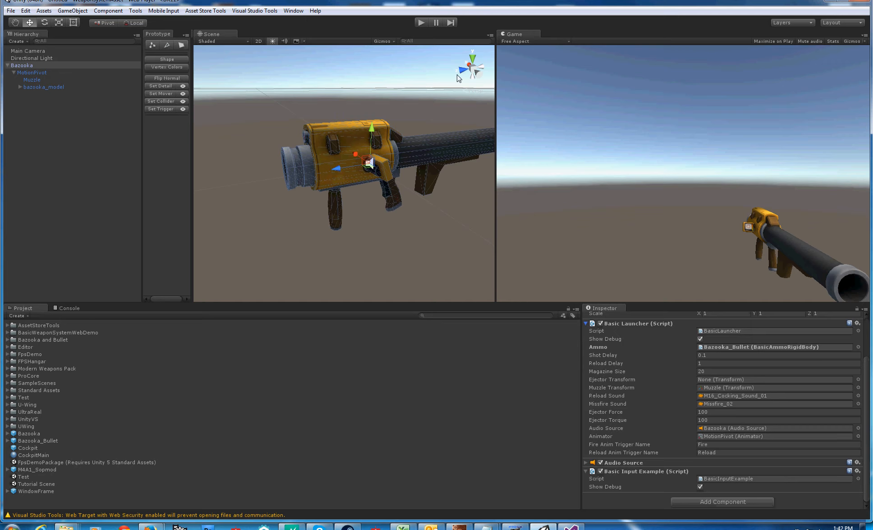
Step: Run the scene, fire the bazooka repeatedly to check the launched bullets, and stop play mode
click(419, 23)
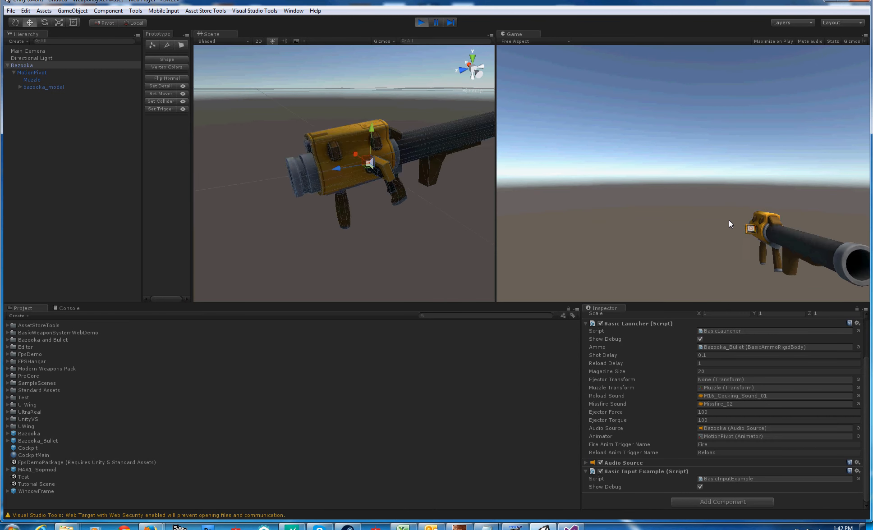
click(716, 215)
click(718, 215)
click(717, 215)
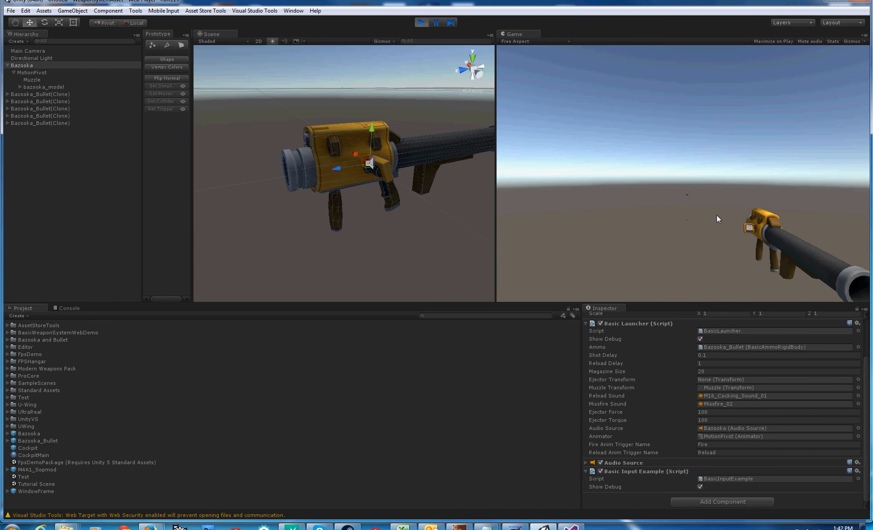
click(717, 215)
click(718, 215)
click(717, 214)
click(717, 215)
click(717, 215)
click(717, 214)
click(717, 215)
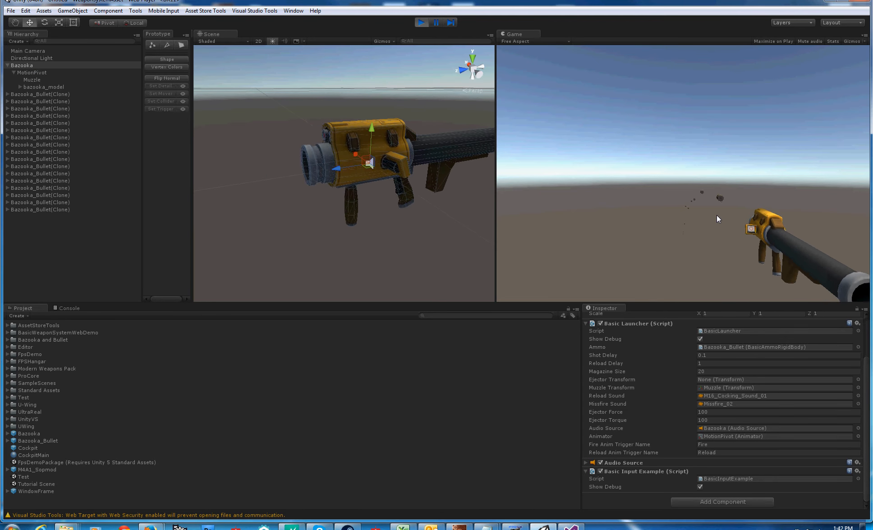
click(421, 23)
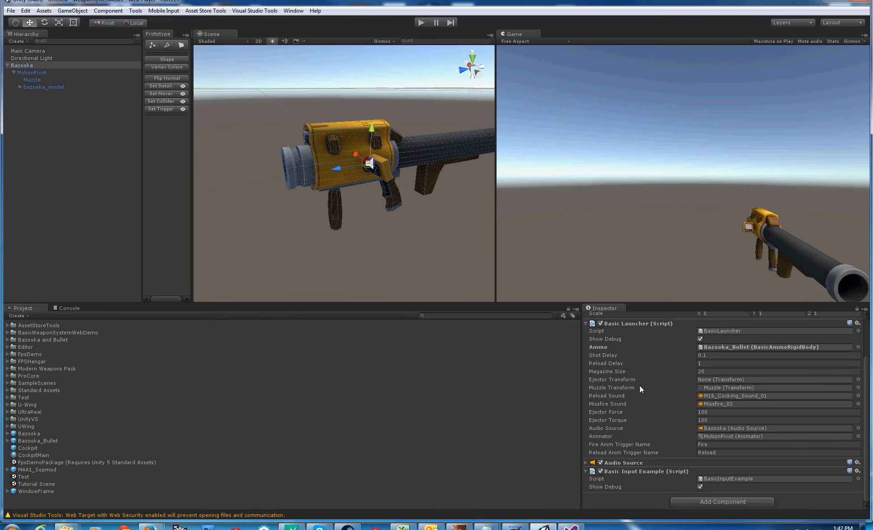
Step: Place an instance of the Bazooka_Bullet prefab in the scene at the root of the hierarchy
scroll(672, 414, up, 3)
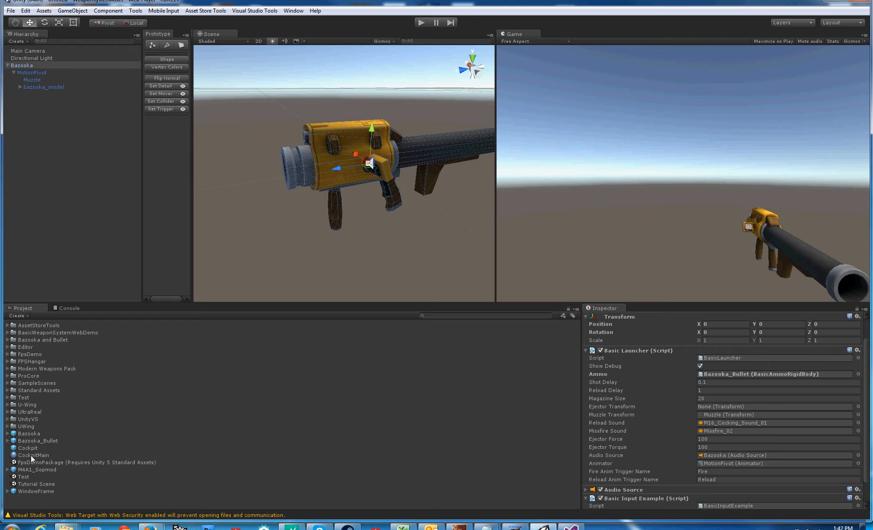
click(32, 470)
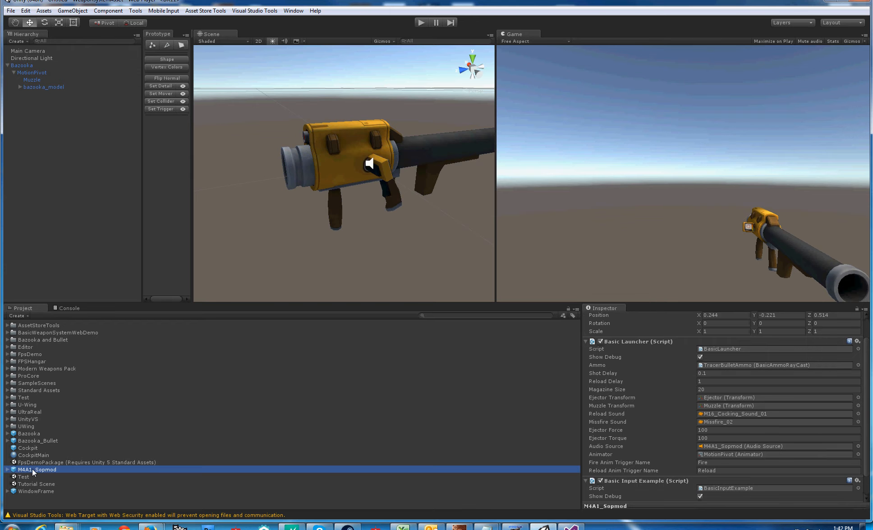
click(28, 441)
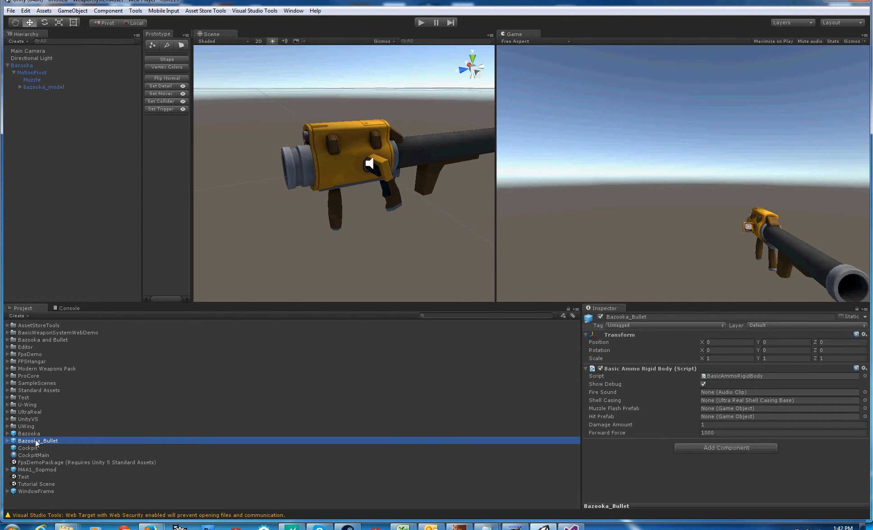
drag(35, 441, 60, 207)
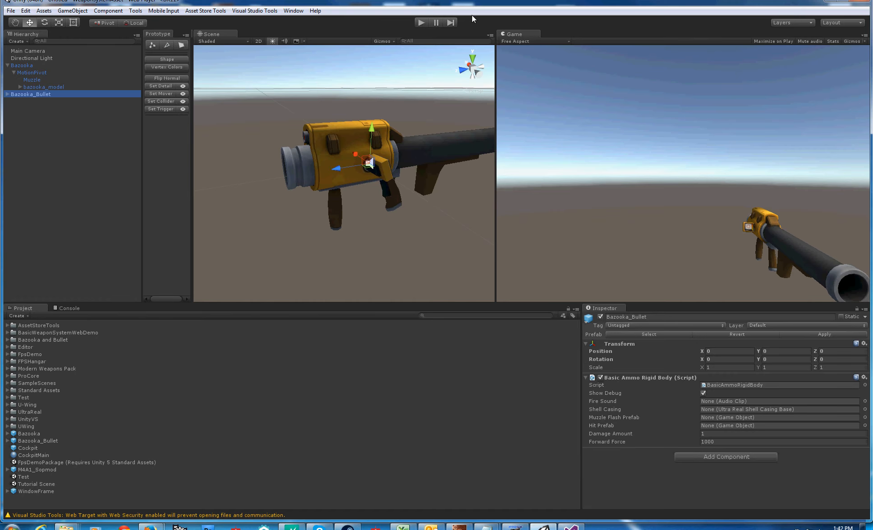
Step: Run and pause the scene to examine the Rigidbody settings on the Bazooka_Bullet instance, and stop play mode
click(424, 23)
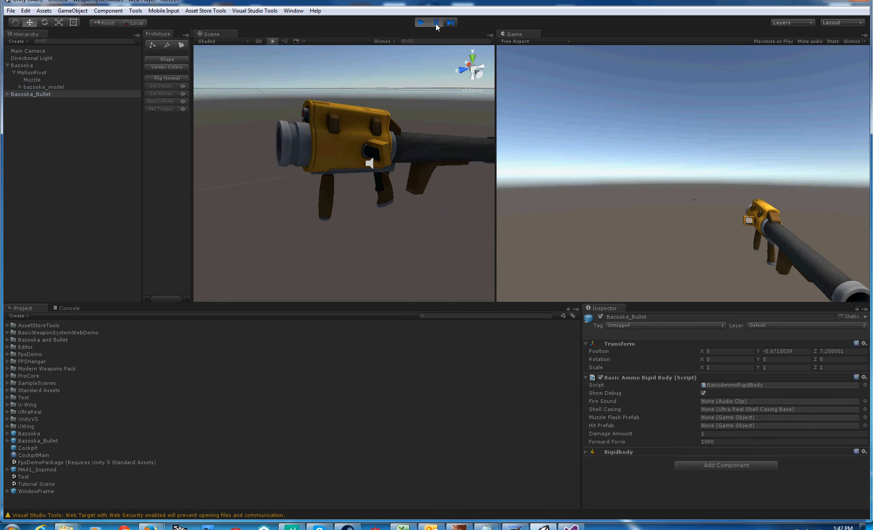
click(587, 452)
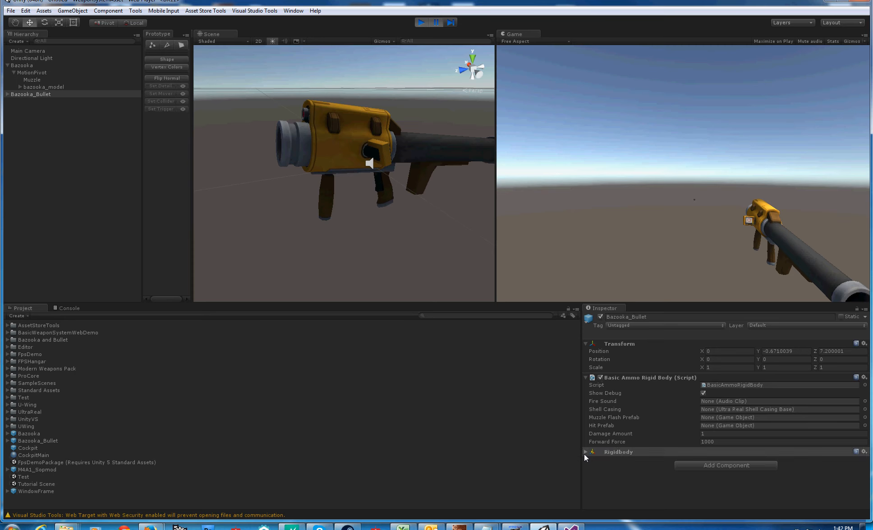
scroll(654, 460, down, 2)
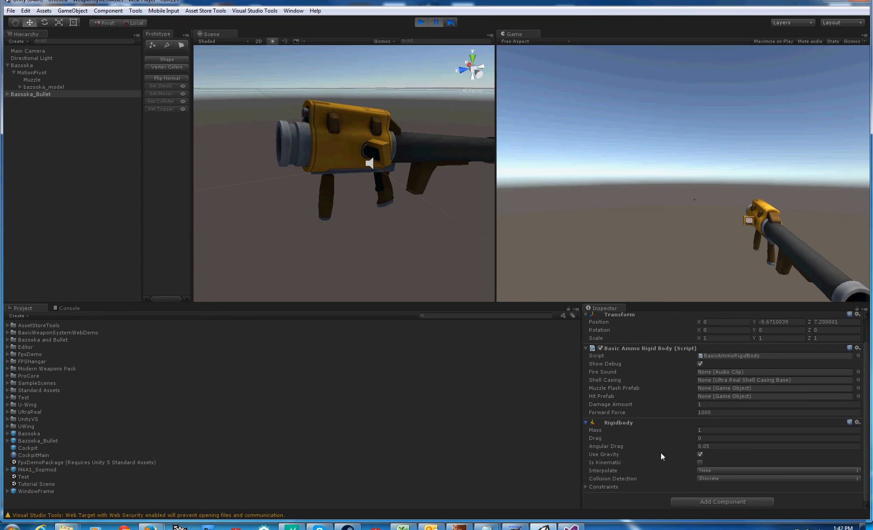
click(416, 20)
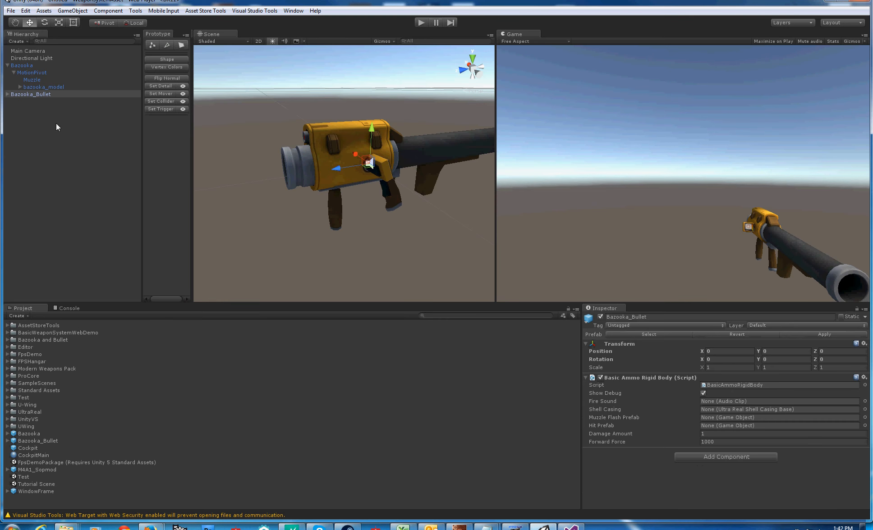
Step: Add a Rigidbody component to the Bazooka_Bullet instance in the scene
click(714, 456)
text(rig)
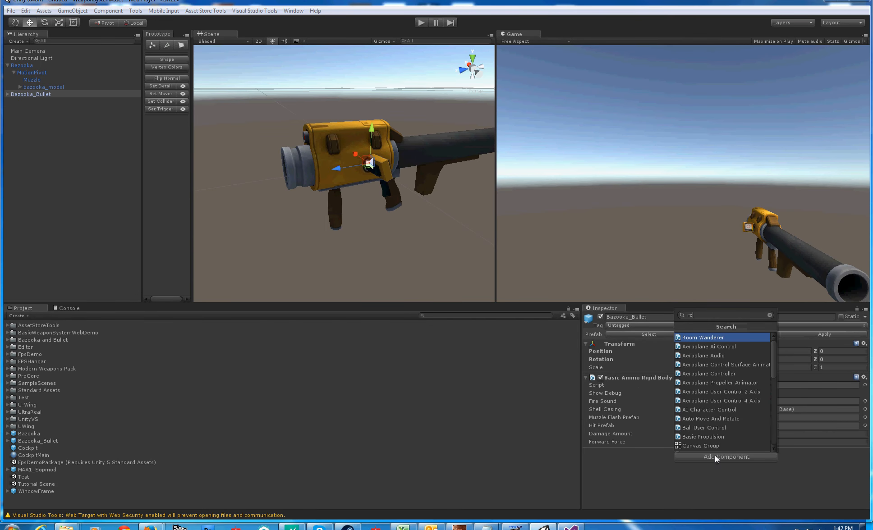
key(Return)
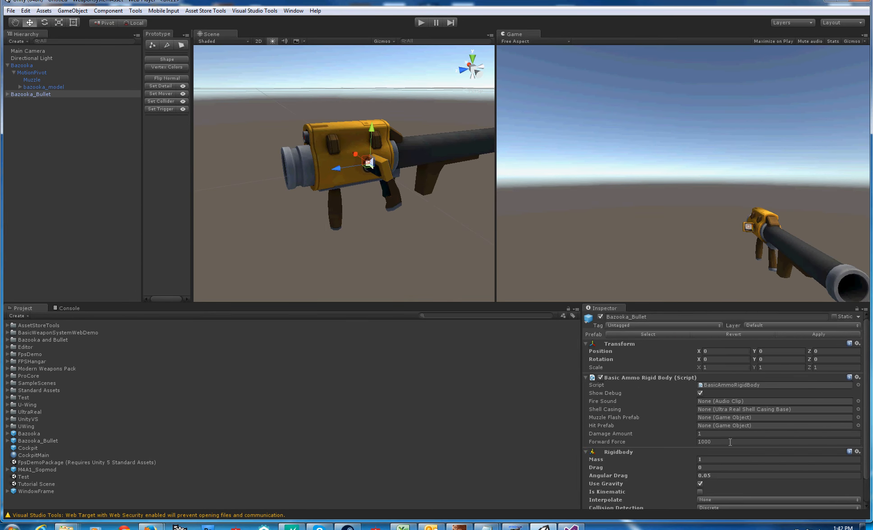
scroll(650, 445, down, 2)
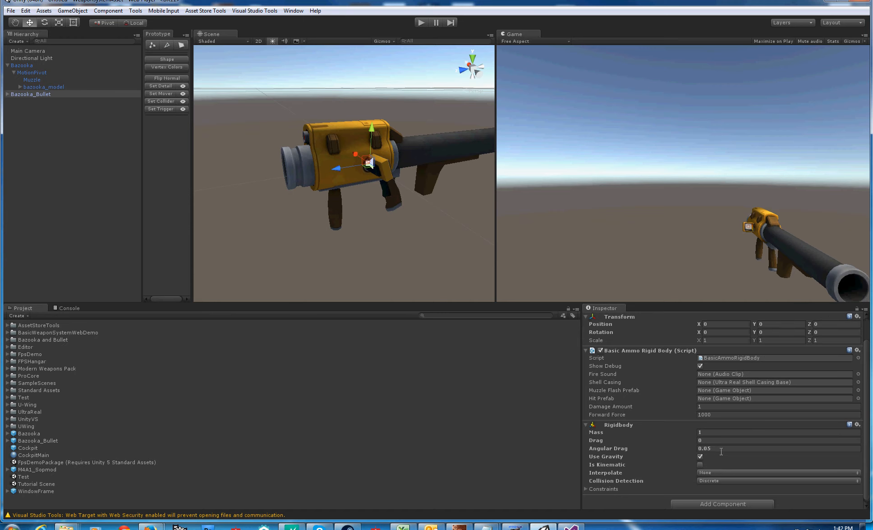
Step: Delete the Bazooka_Bullet instance from the scene hierarchy
click(40, 86)
click(38, 92)
key(Delete)
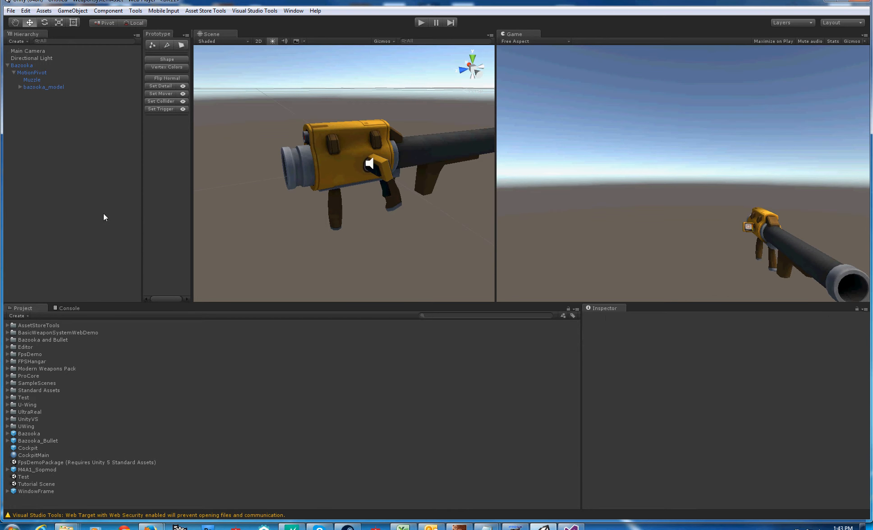
Step: Add a Rigidbody component directly to the Bazooka_Bullet prefab asset in the project
click(45, 441)
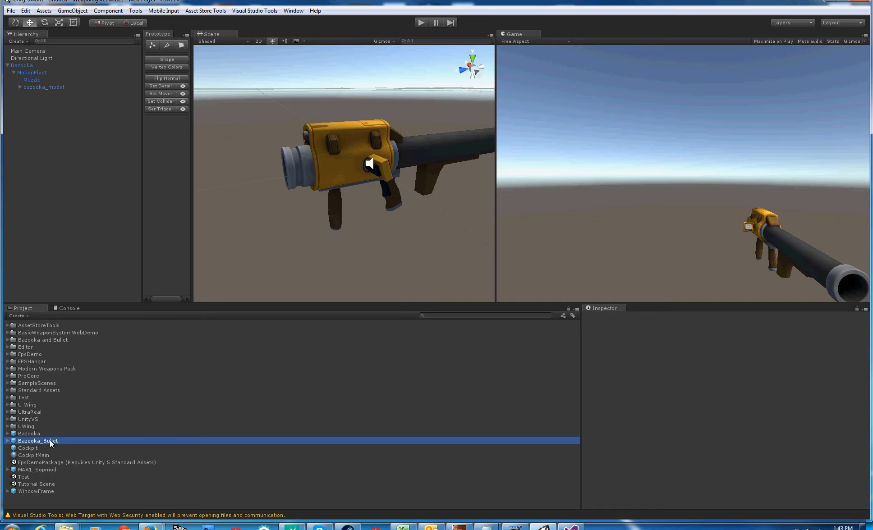
click(721, 448)
text(r)
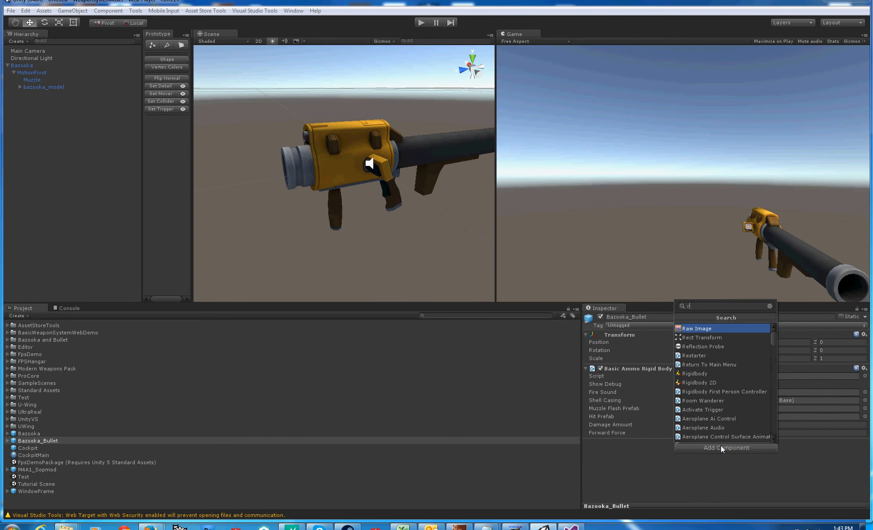
text(ig)
key(Return)
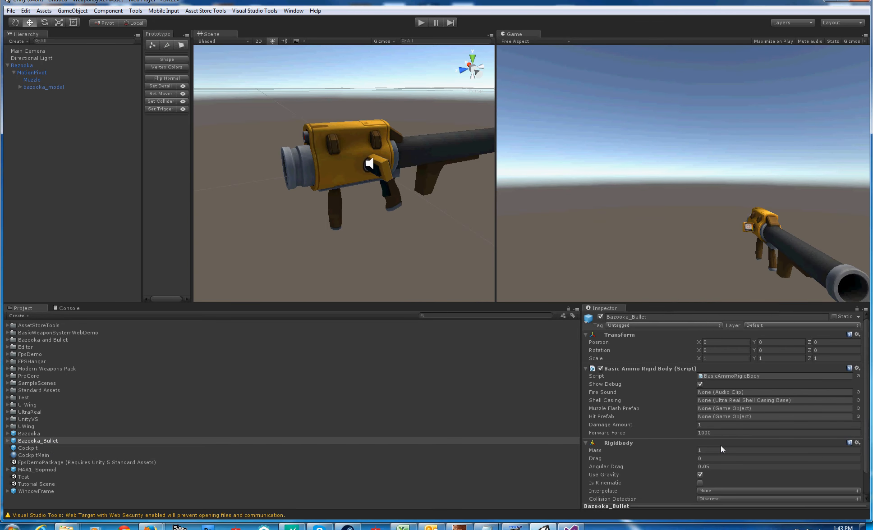
scroll(710, 416, down, 3)
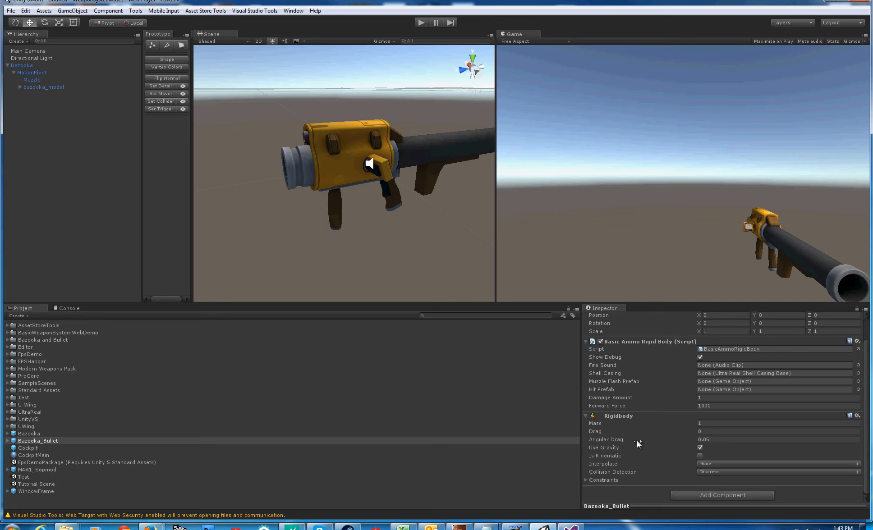
scroll(627, 444, down, 1)
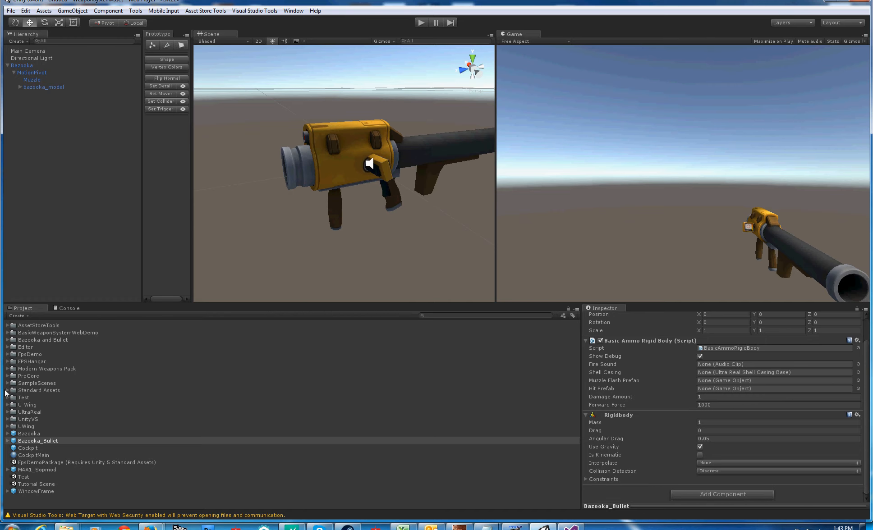
Step: Examine the components of the TracerBulletAmmo prefab in UltraReal's WeaponSystem, plus the launcher settings on the Bazooka and the M4A1_Sopmod prefab
click(7, 413)
click(7, 412)
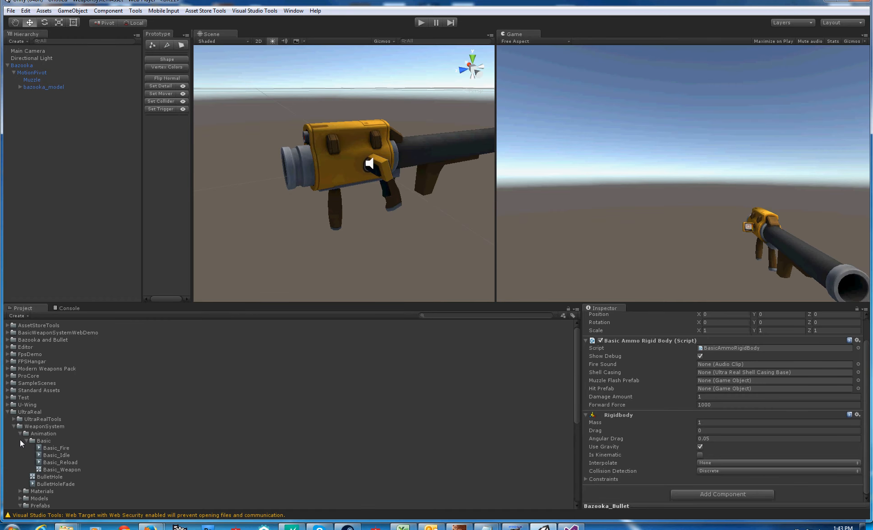
scroll(23, 443, down, 3)
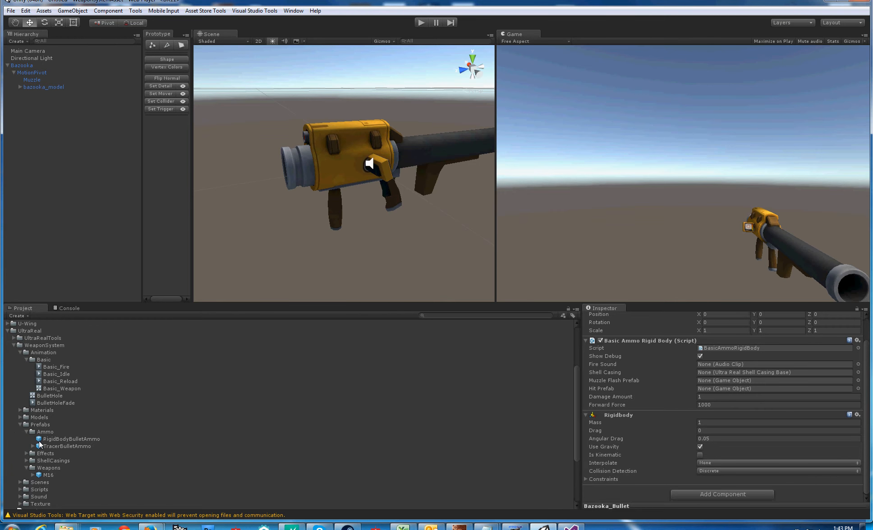
click(71, 448)
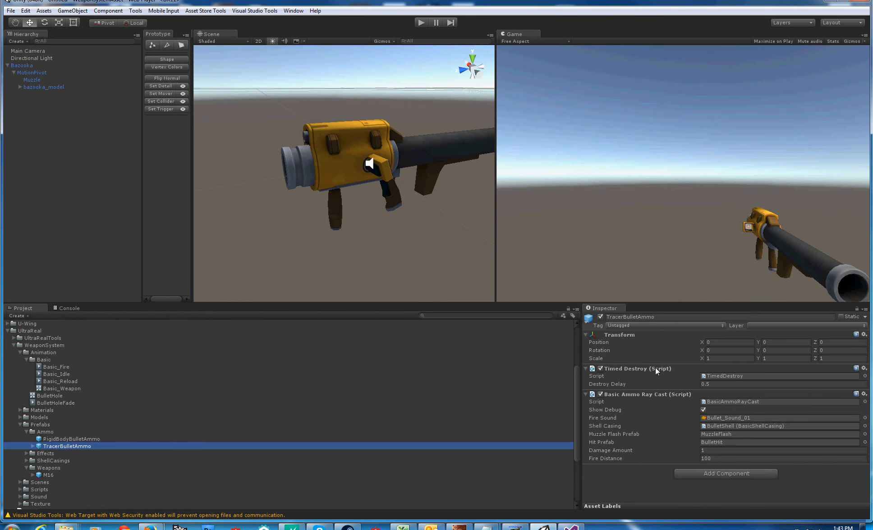
click(33, 65)
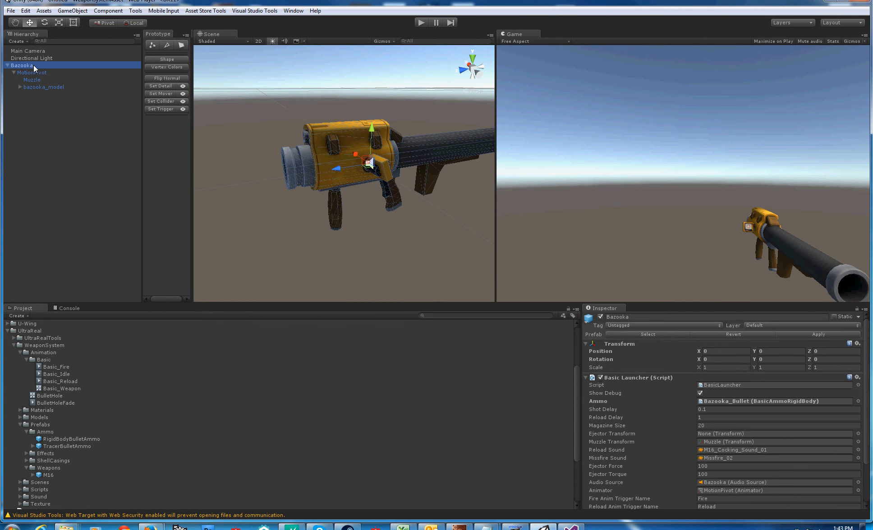
click(8, 331)
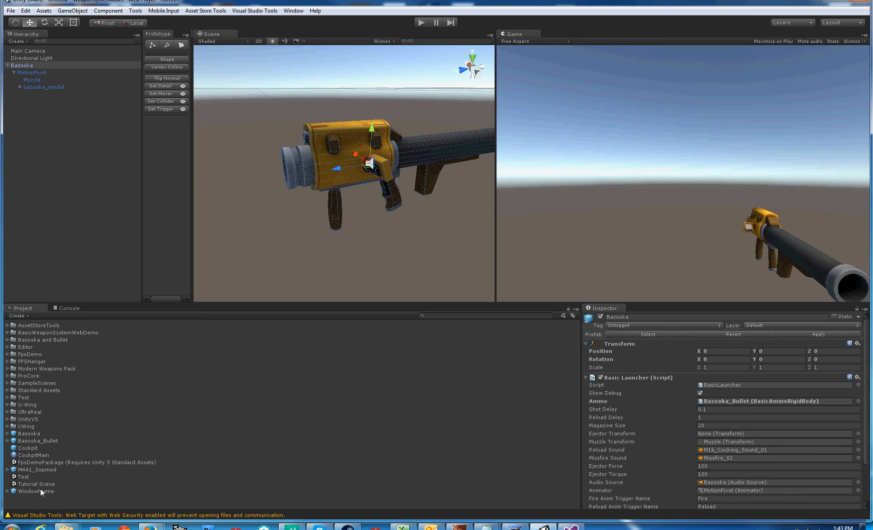
click(34, 467)
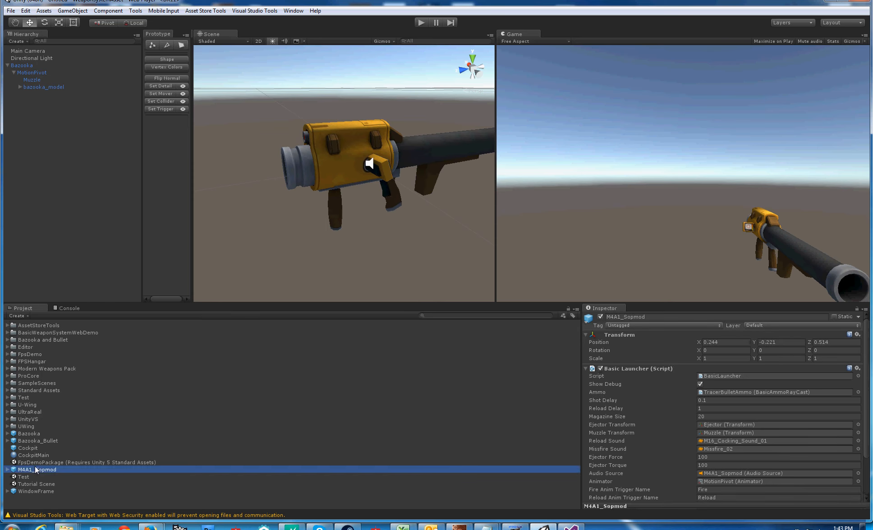
Step: Add a Timed Destroy script component to the Bazooka_Bullet prefab, collapsing its existing Basic Ammo Rigid Body and Rigidbody components
click(39, 441)
click(590, 370)
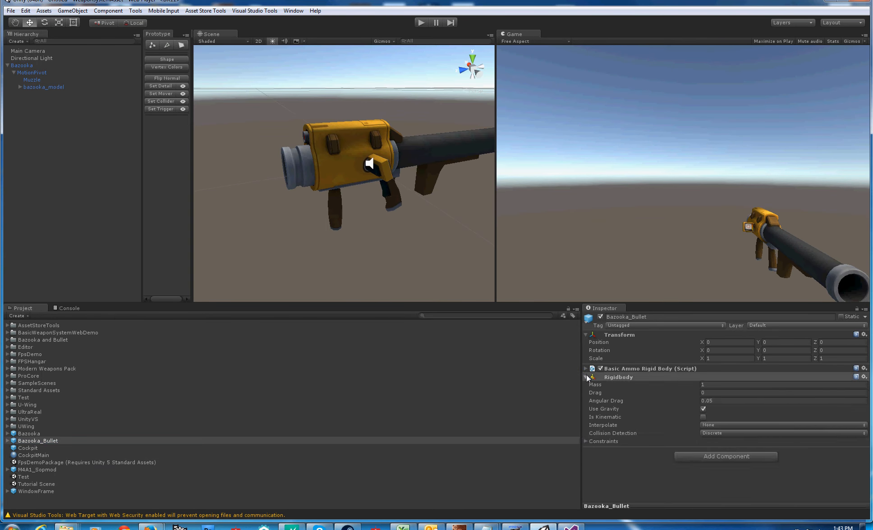
click(587, 377)
click(705, 390)
text(tim)
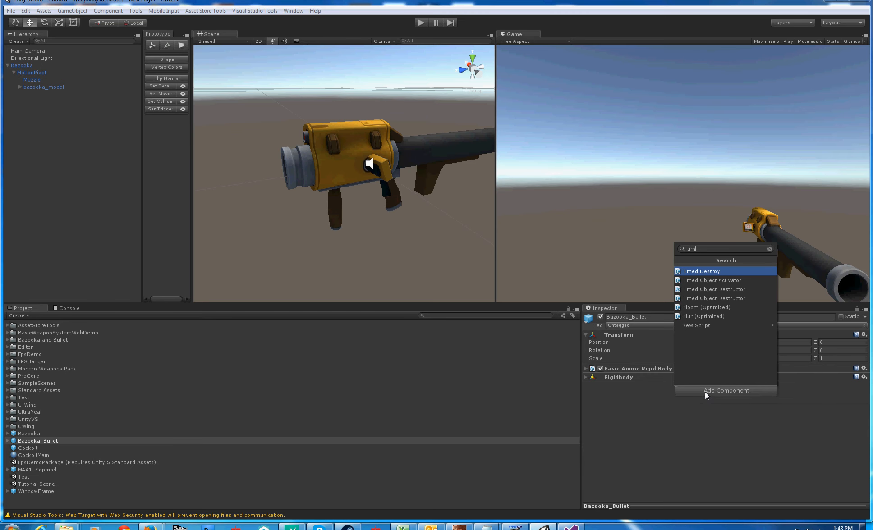
key(Return)
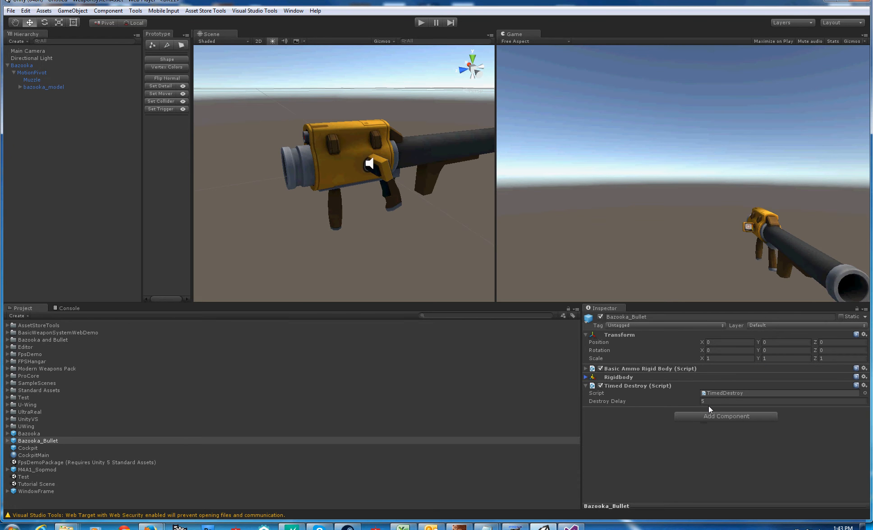
Step: Set the Destroy Delay of the prefab's Timed Destroy component to 3 and collapse the component
click(712, 402)
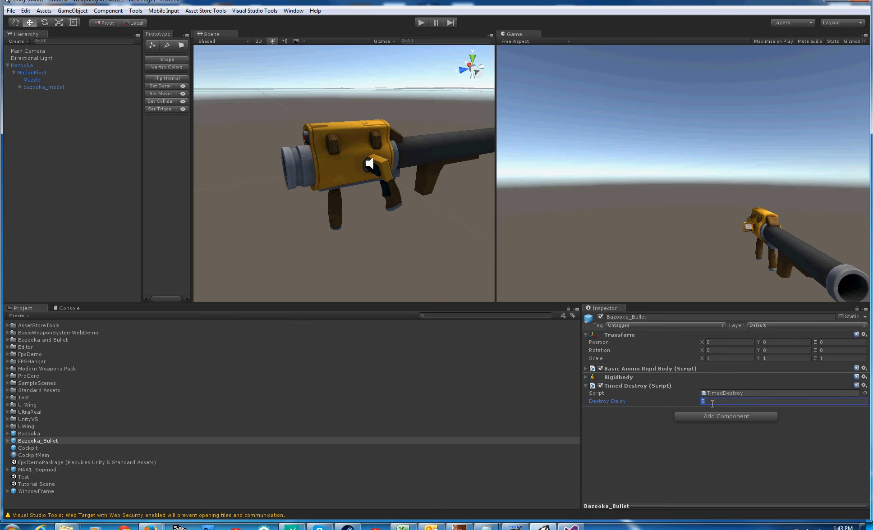
text(3)
click(586, 387)
click(585, 386)
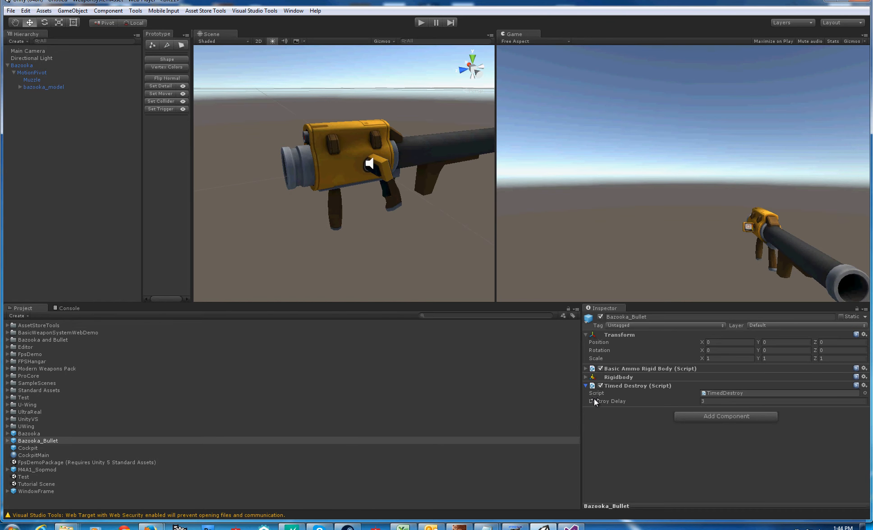
click(586, 386)
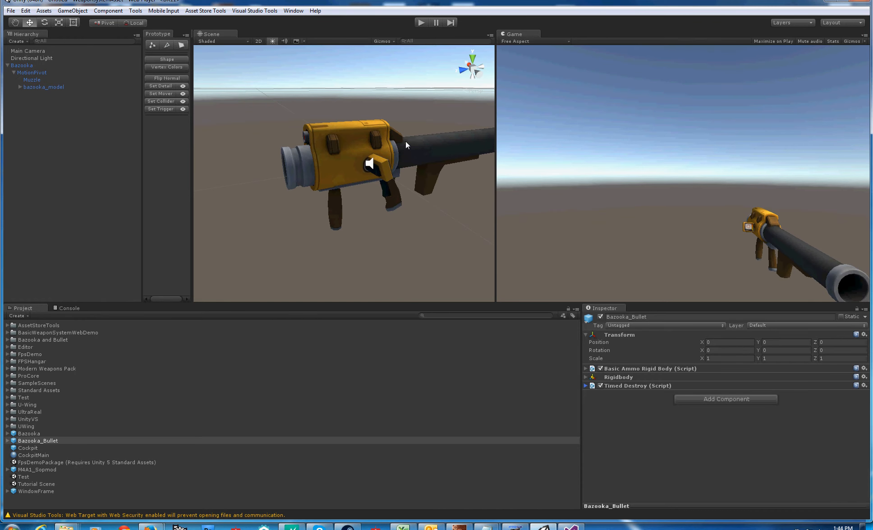
Step: Run the scene, fire the bazooka repeatedly to check that launched bullets are removed after the delay, and stop play mode
click(421, 22)
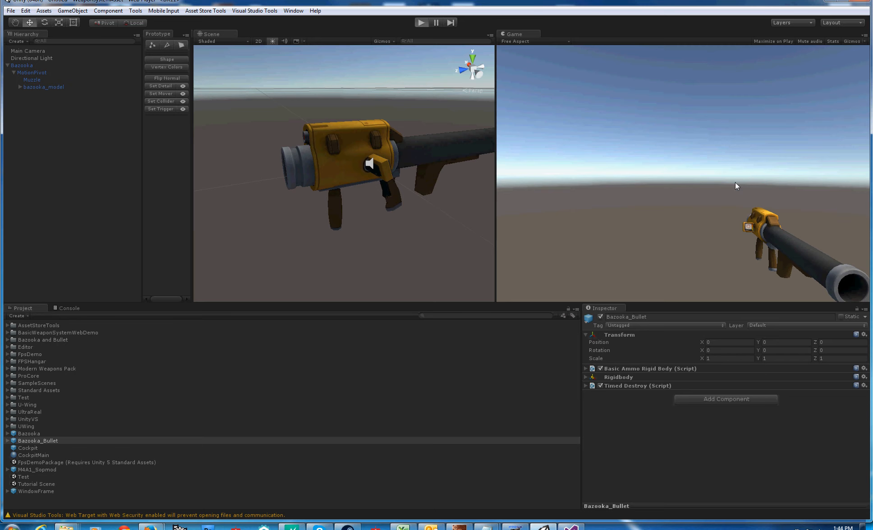
click(684, 173)
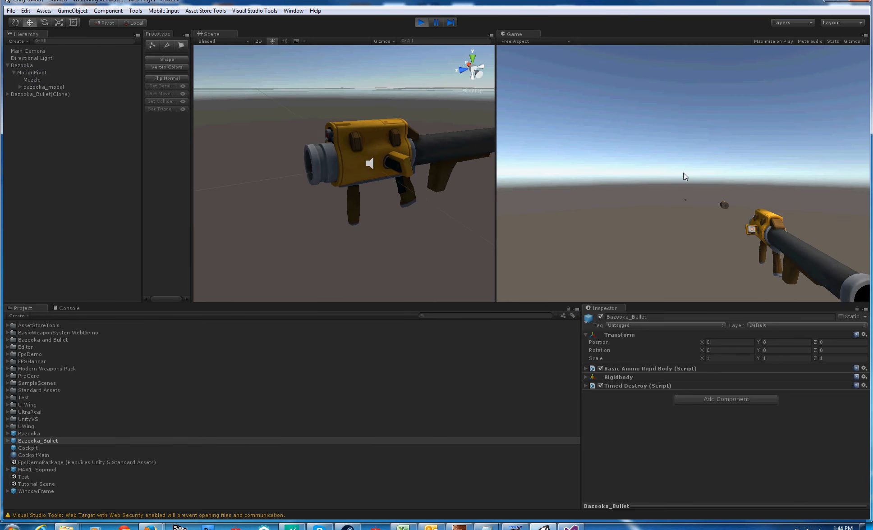
click(684, 173)
click(684, 173)
click(684, 173)
click(683, 172)
click(683, 173)
click(684, 172)
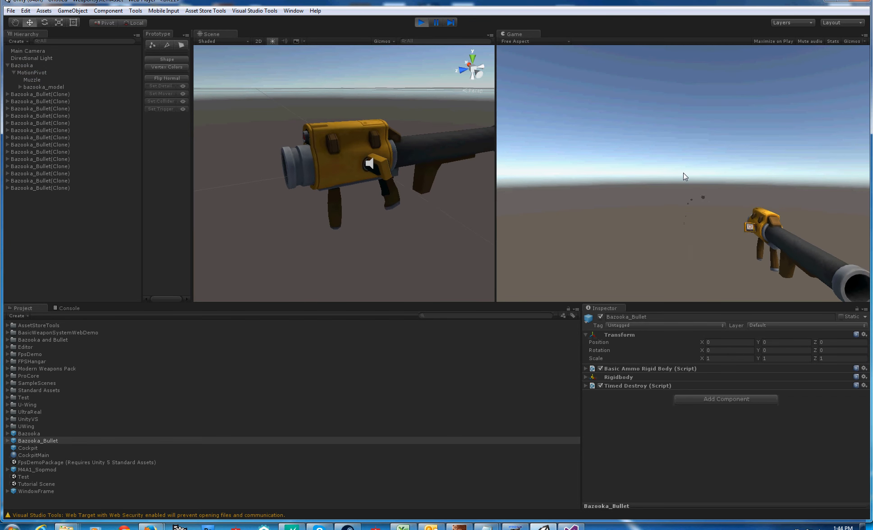
click(684, 173)
click(684, 172)
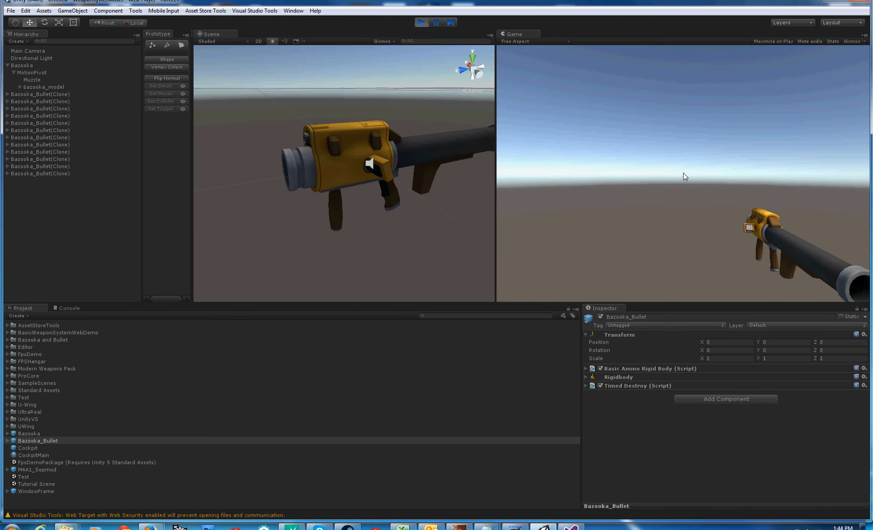
click(421, 23)
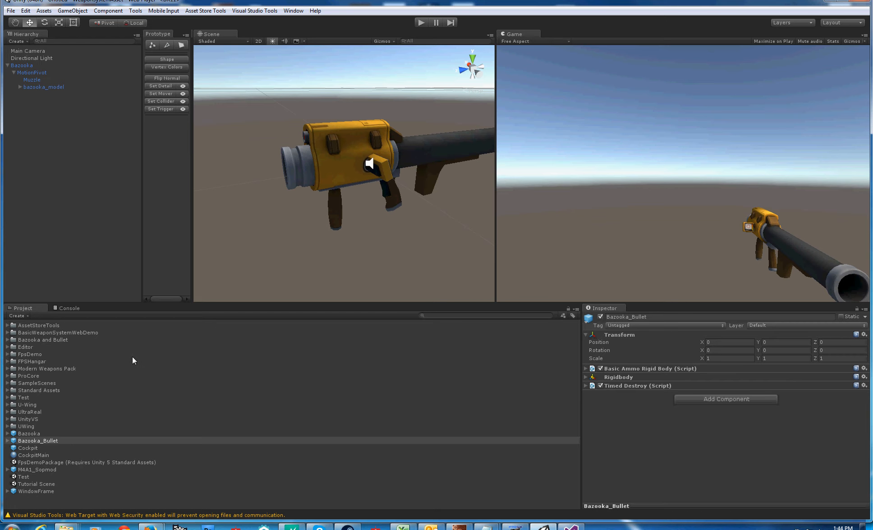
Step: Rename the Bazooka_Bullet prefab as Bazooka_Bullet_Ammo
click(26, 440)
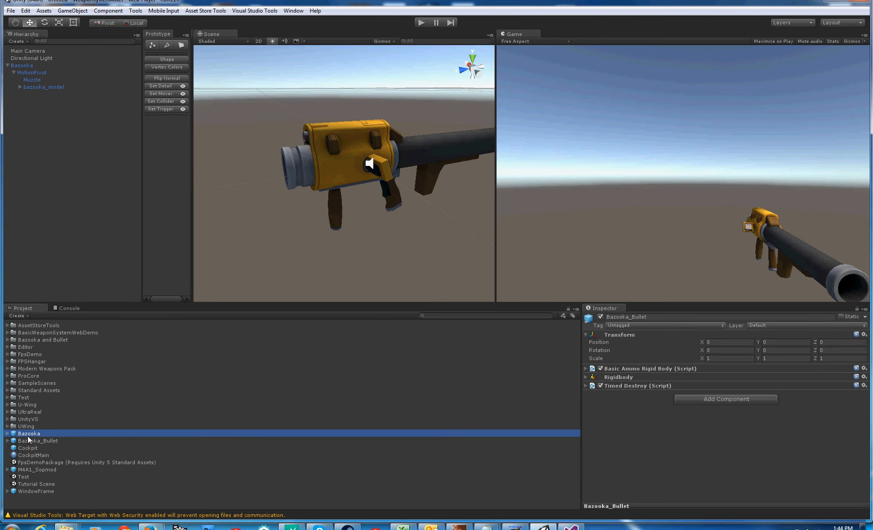
click(58, 443)
text(_Ammo)
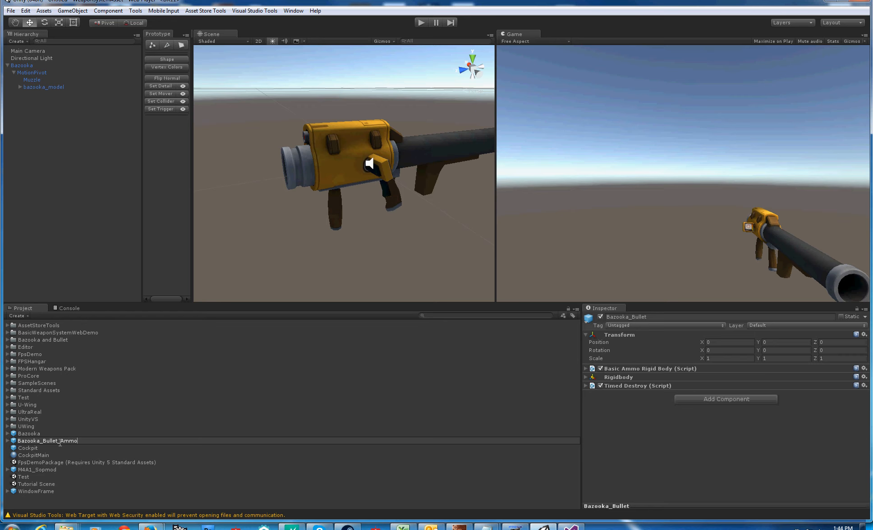
key(Return)
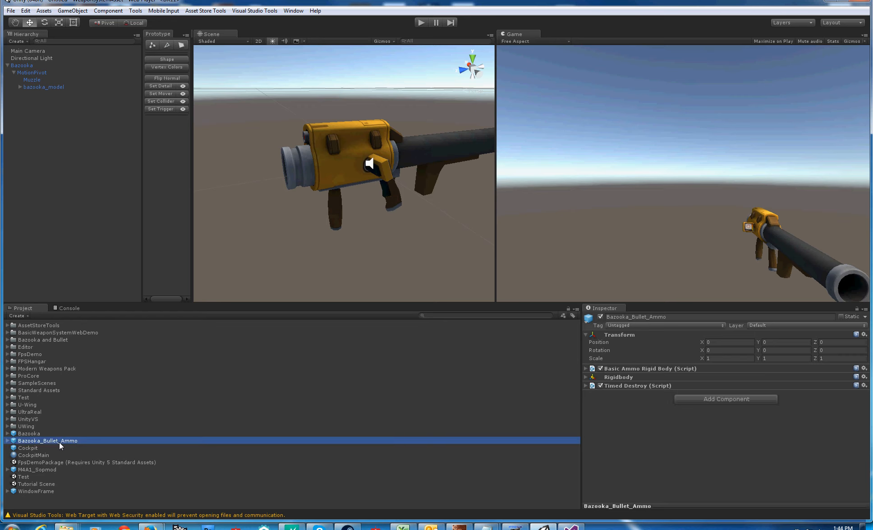
Step: Assign the Bullet_Sound_03 audio clip as the Fire Sound in the prefab's Basic Ammo Rigid Body script
click(585, 369)
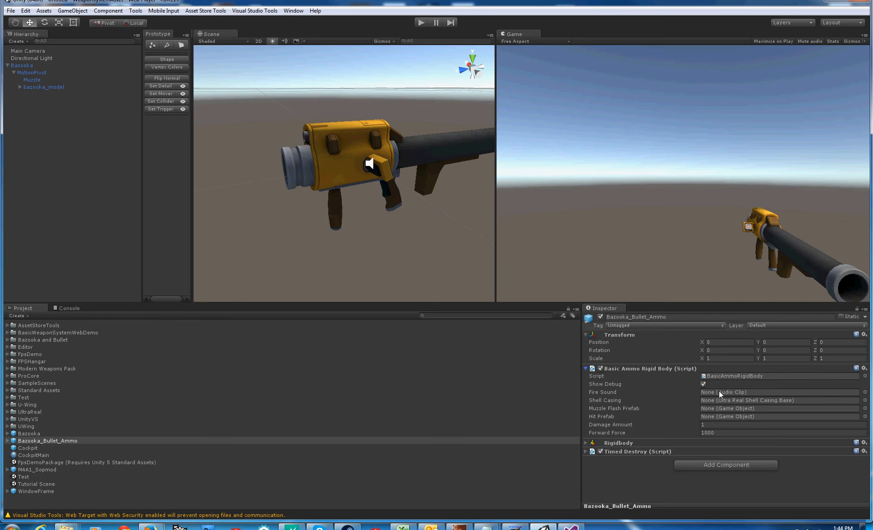
click(865, 392)
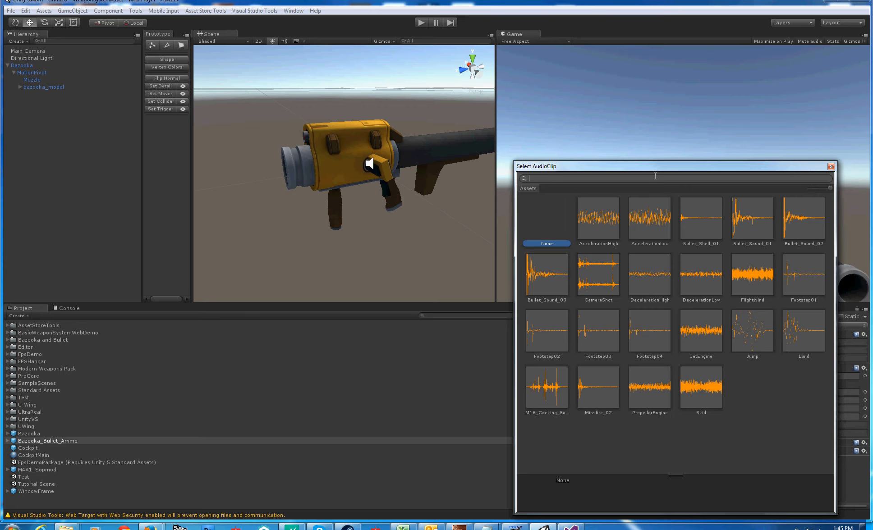
text(ex)
key(BackSpace)
key(BackSpace)
click(547, 280)
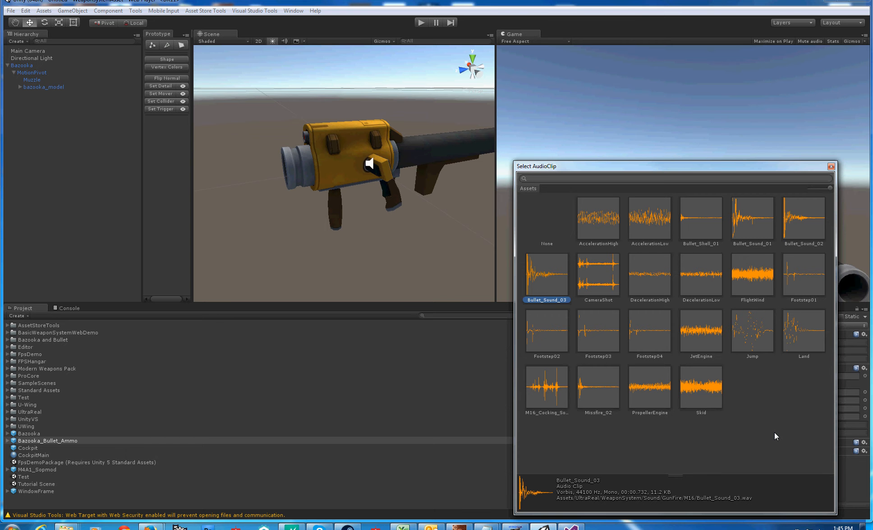
click(831, 167)
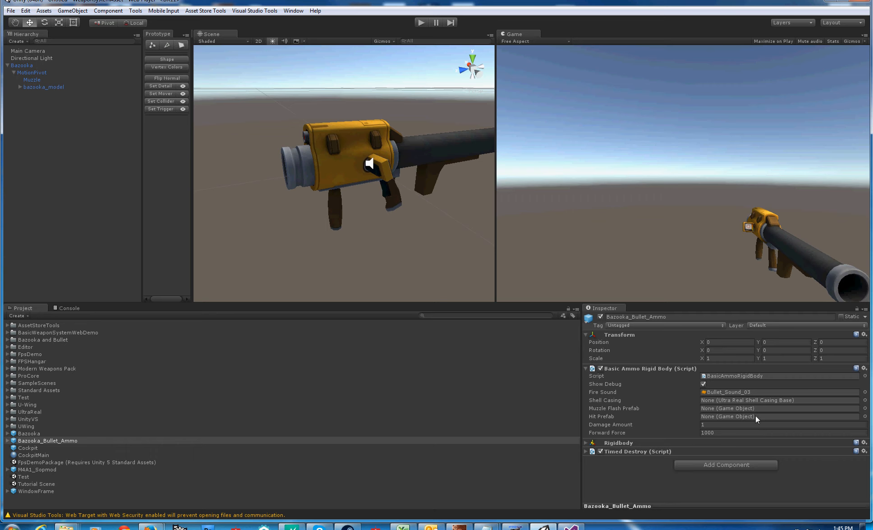
Step: Assign MuzzleFlash as the Muzzle Flash Prefab in the Basic Ammo Rigid Body script
click(862, 409)
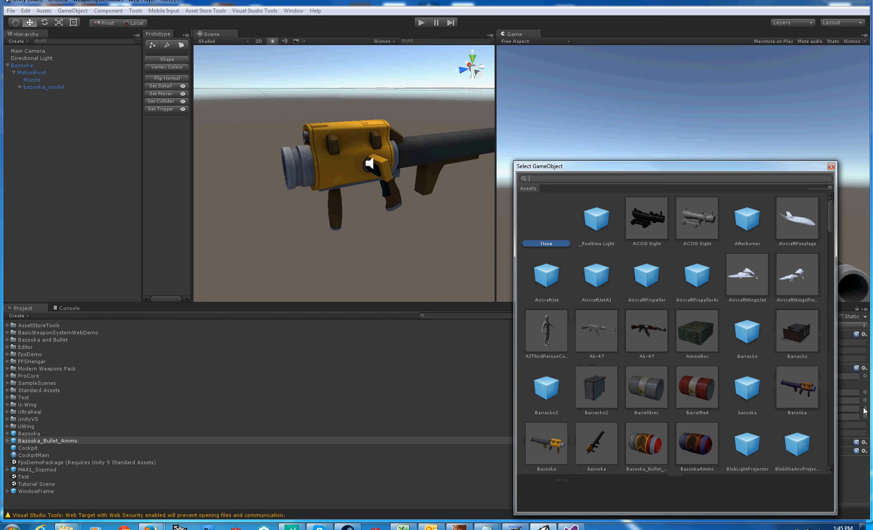
text(muz)
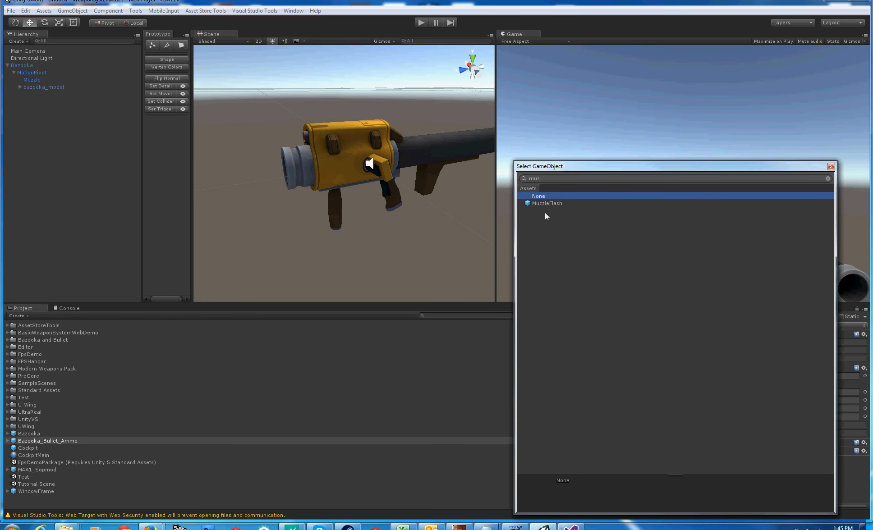
click(546, 203)
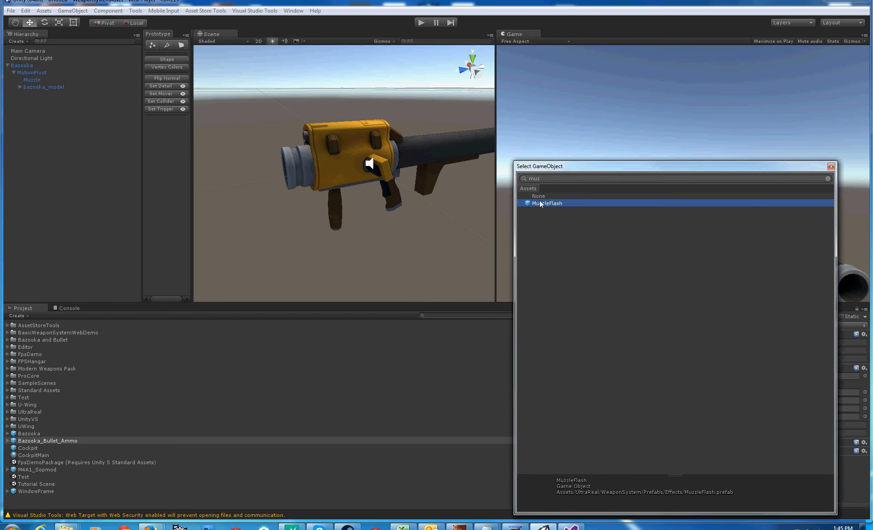
click(831, 166)
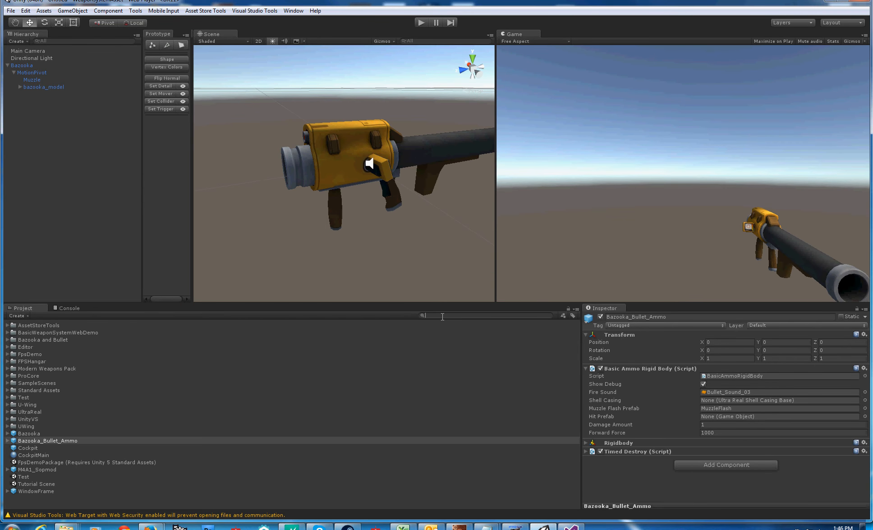
Step: Place the MuzzleFlash prefab in the scene, simulate its particle effect several times, and delete that instance
text(muzz)
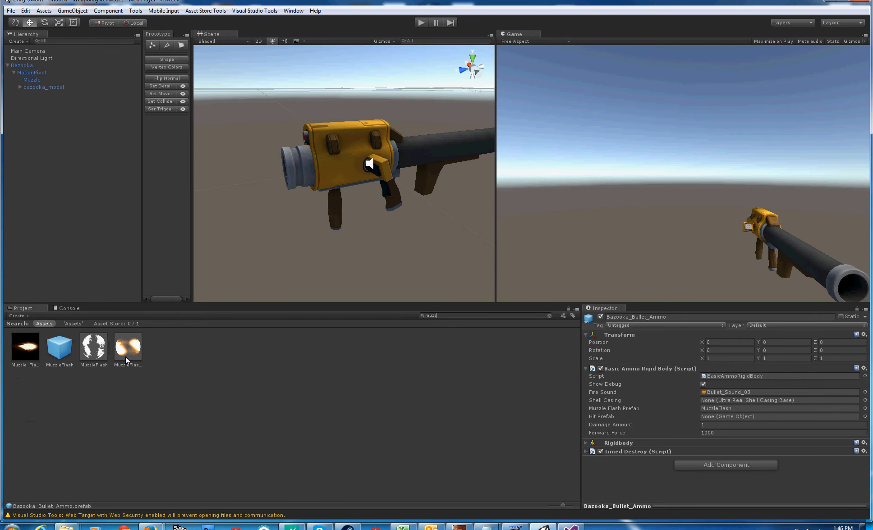
drag(50, 347, 41, 248)
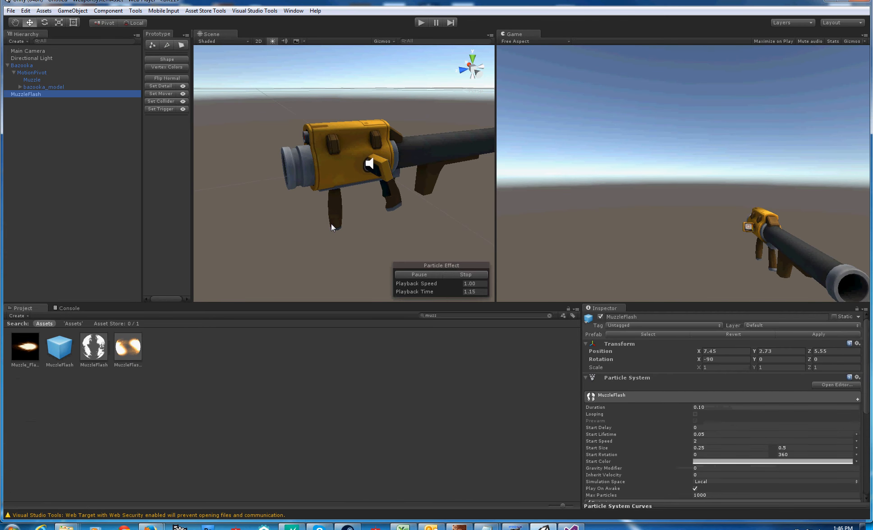
key(f)
click(459, 277)
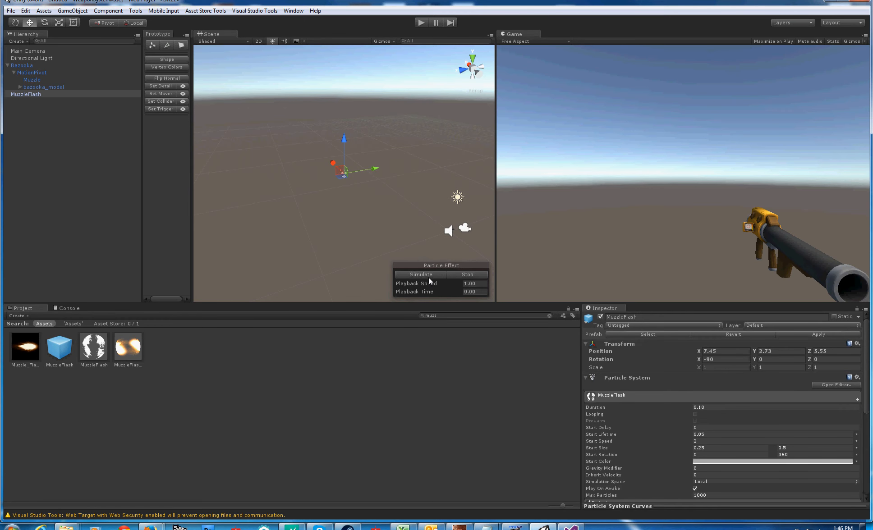
scroll(357, 221, up, 1)
scroll(334, 193, up, 5)
click(436, 278)
click(436, 278)
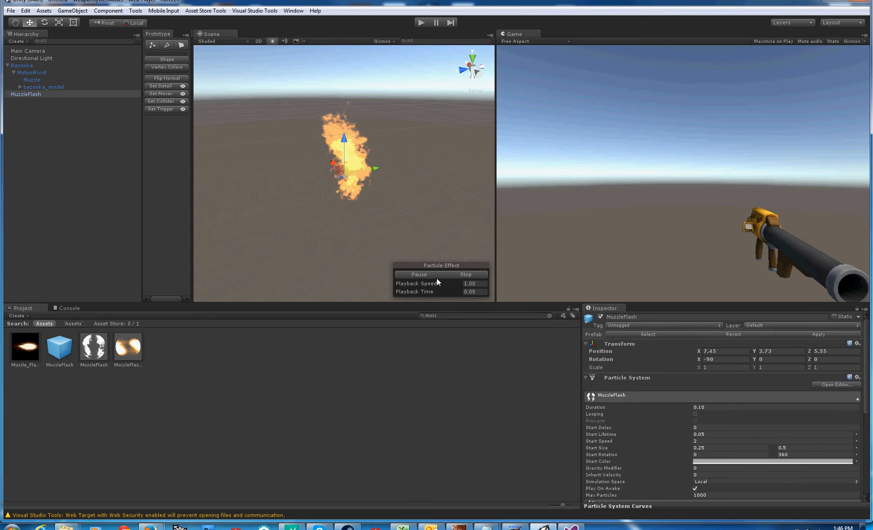
click(436, 278)
click(434, 274)
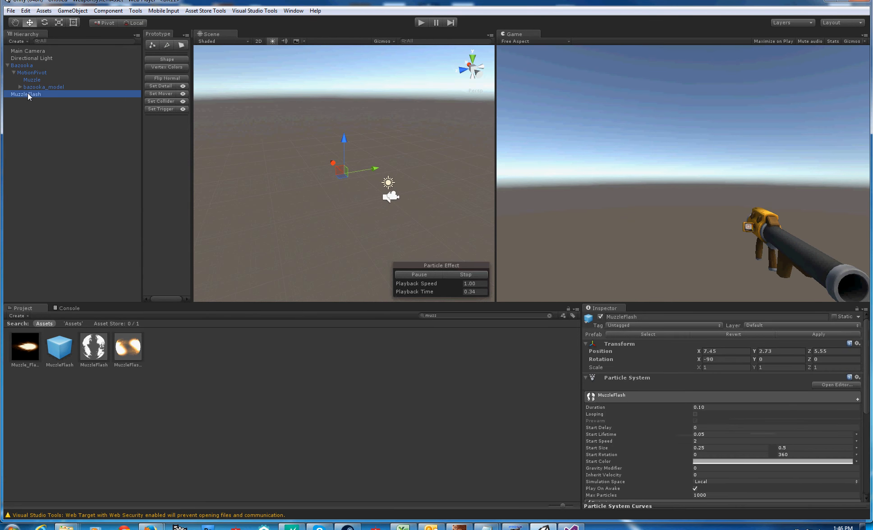
key(Delete)
Step: Create a new particle system in the scene
click(72, 11)
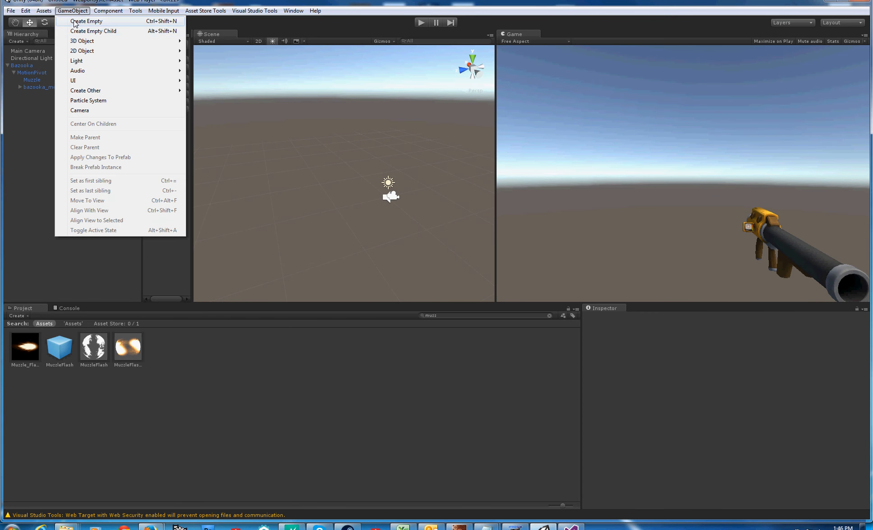
mouse_move(103, 12)
mouse_move(72, 10)
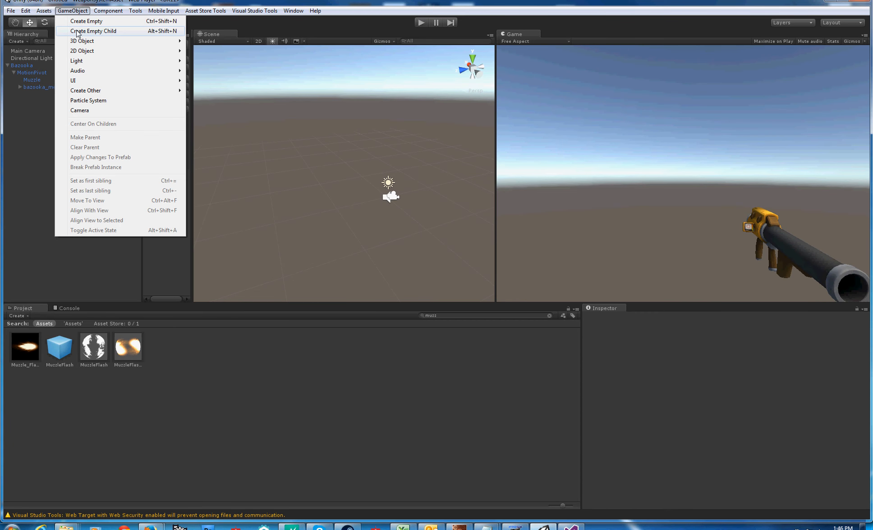
mouse_move(94, 42)
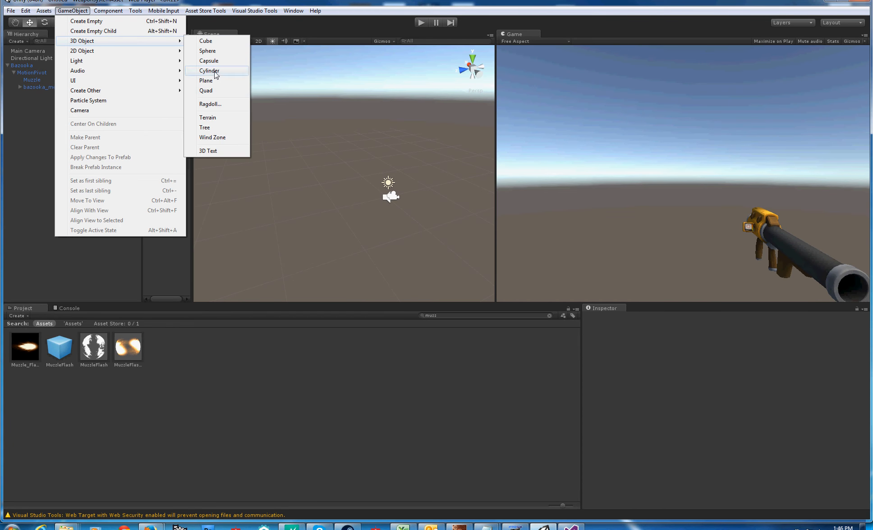
click(107, 100)
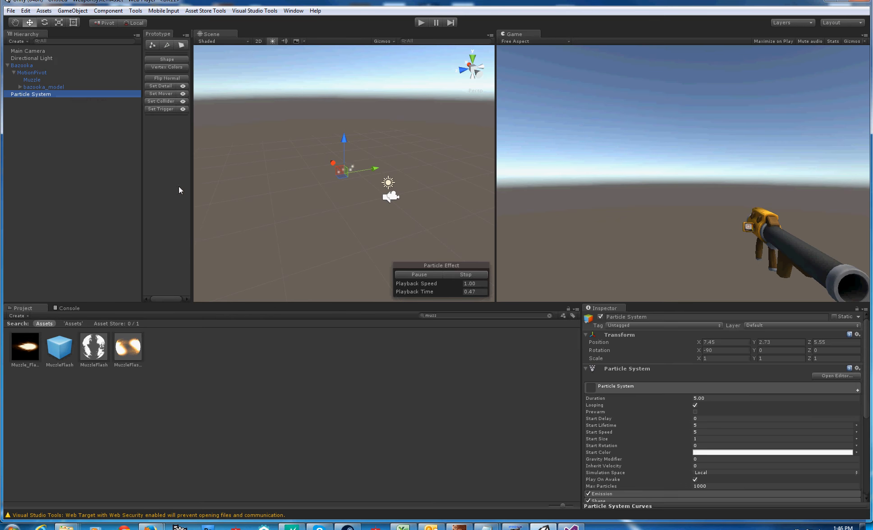
Step: Turn off looping on the particle system, set its duration to 0.25, and replay the effect
click(696, 405)
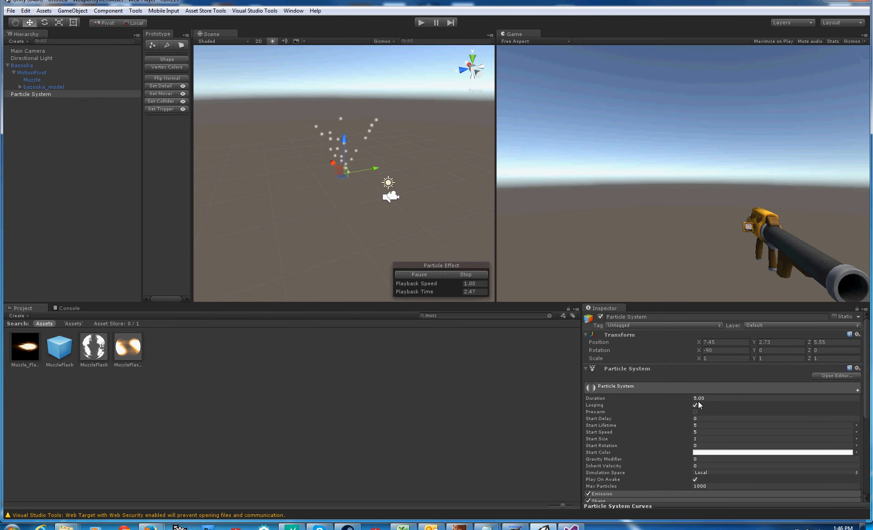
click(707, 398)
text(0.25)
click(456, 276)
click(436, 272)
click(446, 274)
click(425, 272)
Step: Set the particle system's emission rate to 0 and add a burst of 30 particles at time 0.00
scroll(688, 446, down, 3)
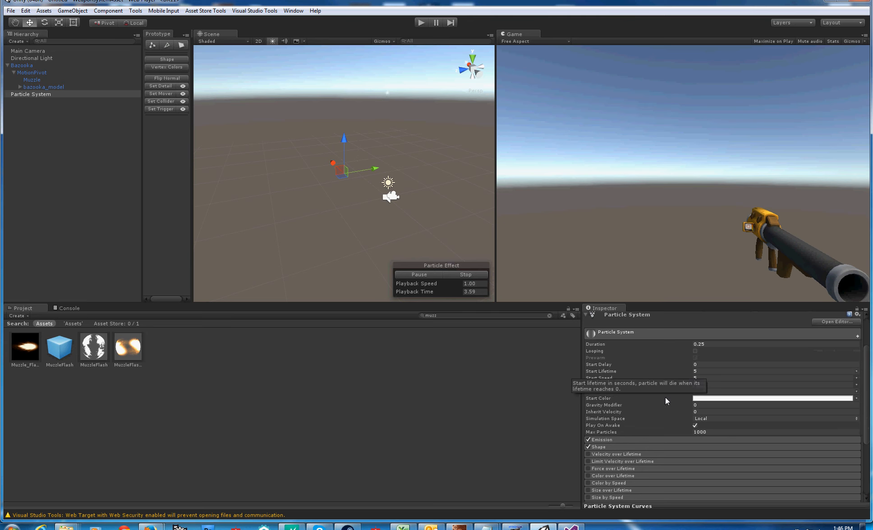
click(642, 441)
click(706, 447)
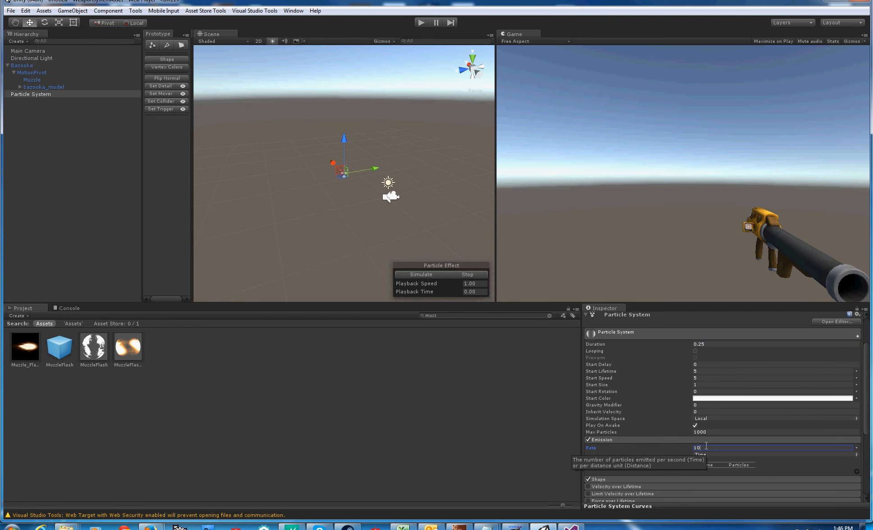
double_click(706, 447)
text(300)
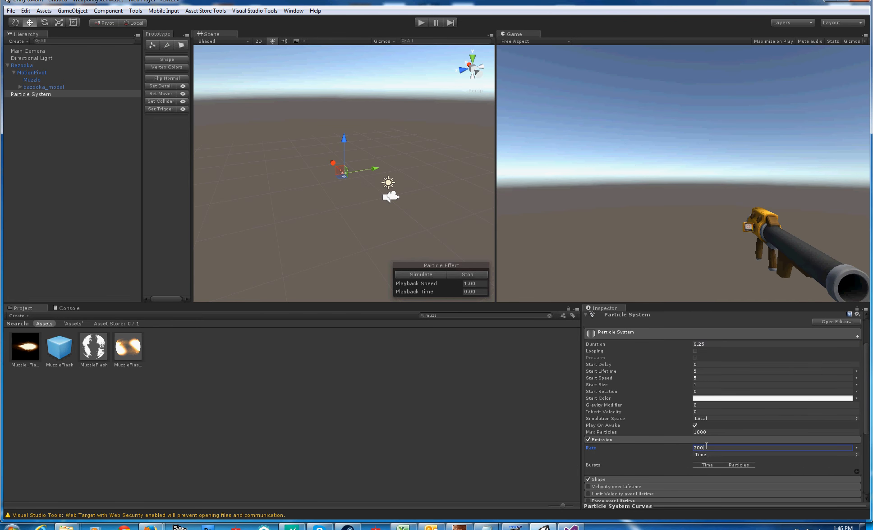
drag(706, 449, 687, 443)
click(700, 454)
click(676, 473)
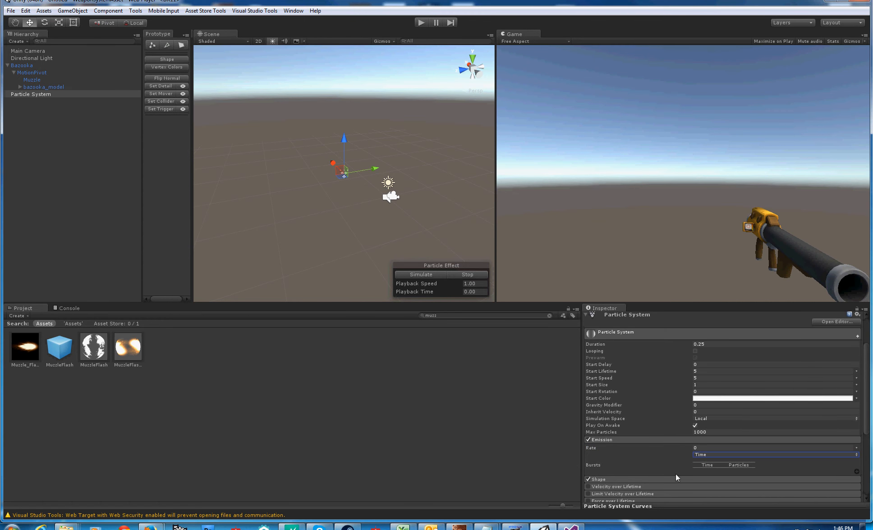
click(856, 472)
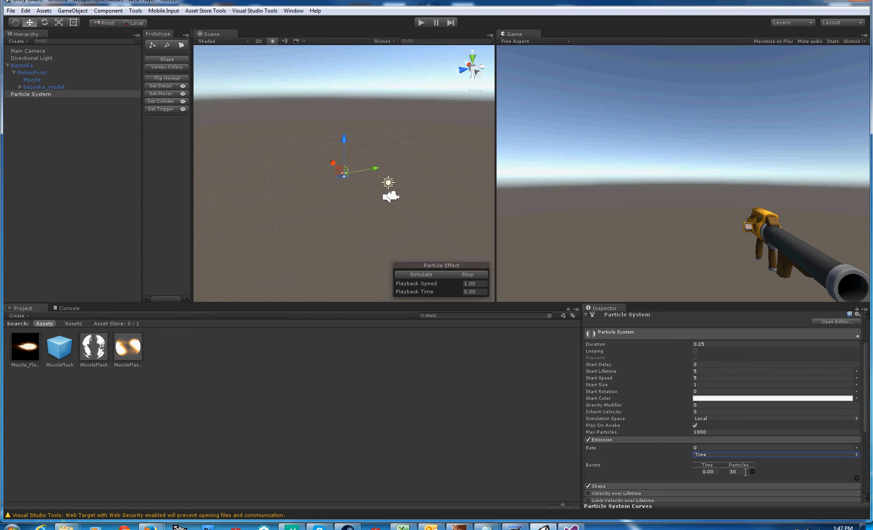
Step: Stop and simulate the particle effect repeatedly to check how the burst looks
click(418, 274)
click(455, 273)
click(435, 272)
click(454, 273)
click(437, 274)
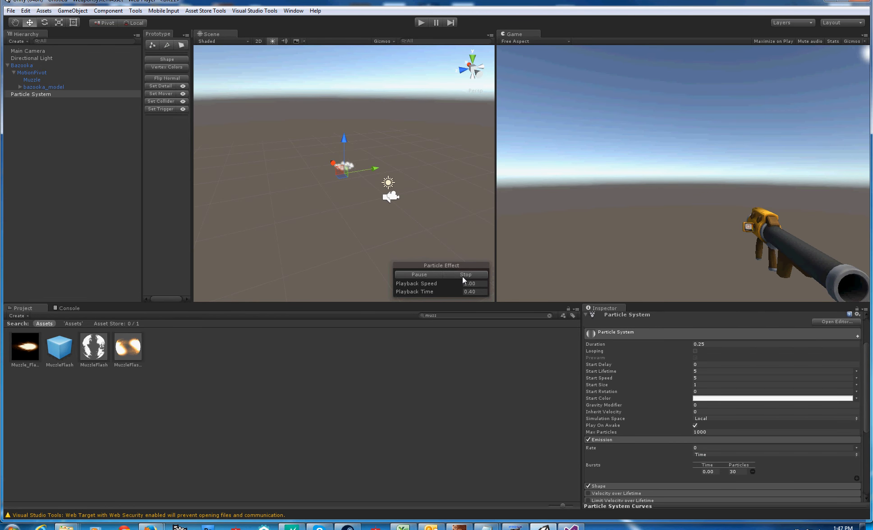
click(466, 274)
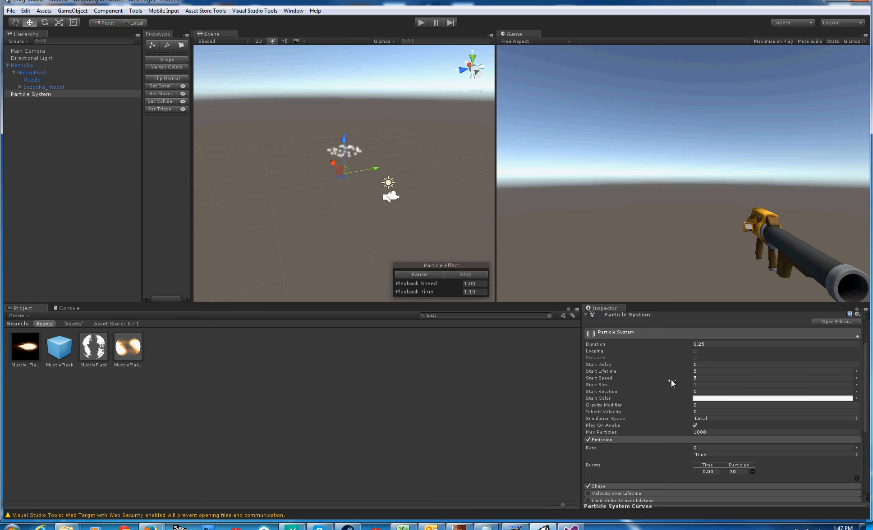
Step: Set the particles' start lifetime to 0.5 and replay the effect
click(707, 370)
key(BackSpace)
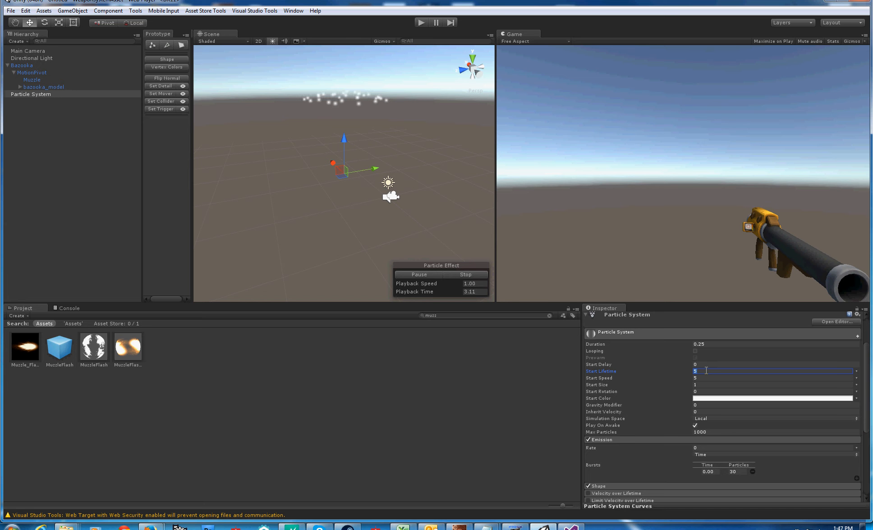
text(0.5)
click(459, 274)
click(438, 274)
click(439, 275)
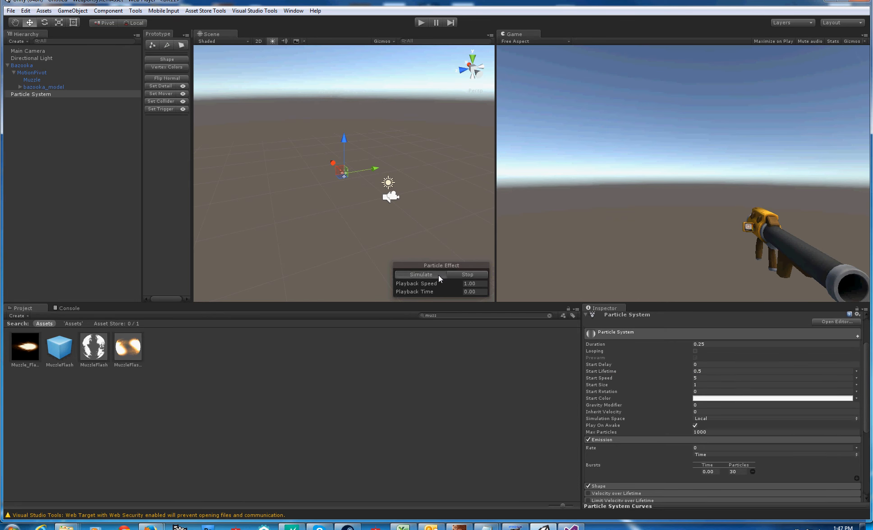
Step: Set the particles' start speed to 30 and replay the effect
click(707, 372)
click(708, 378)
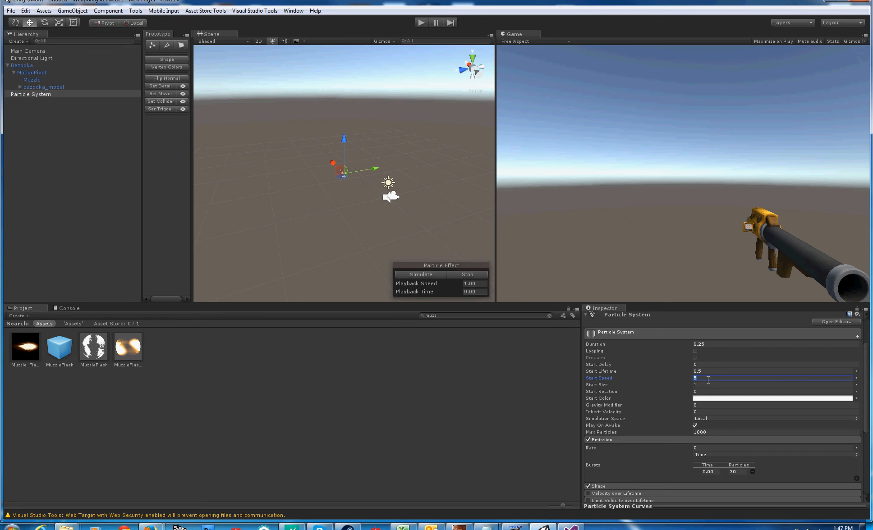
text(30)
key(Return)
click(440, 275)
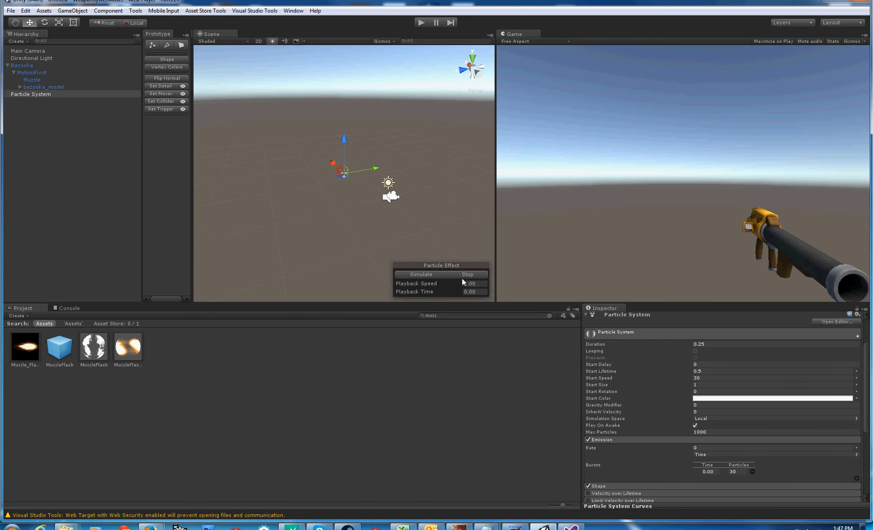
click(443, 276)
click(420, 274)
Step: Set the particles' start lifetime to 0.2 and replay the effect
click(705, 372)
text(0.2)
click(428, 274)
click(443, 273)
Step: Rename the particle system object as BazoozaMuzzle
click(36, 96)
click(34, 96)
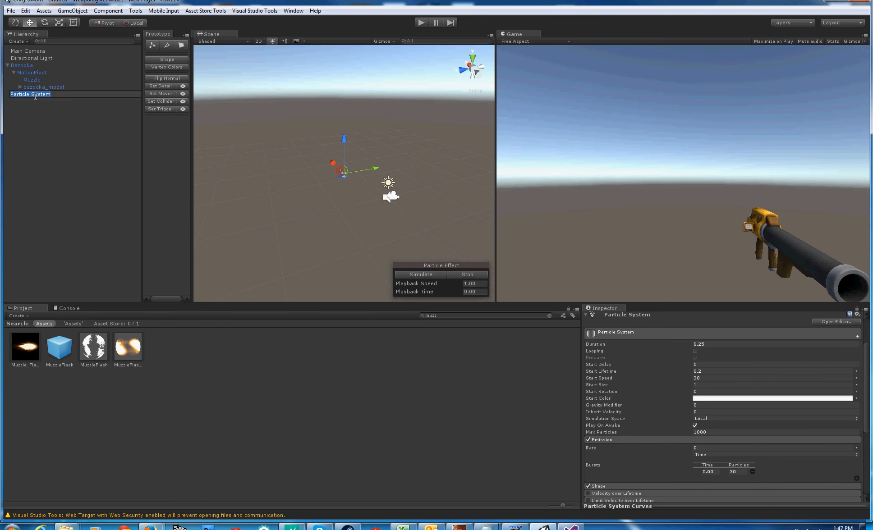
text(BazoozaMuzzle)
key(Return)
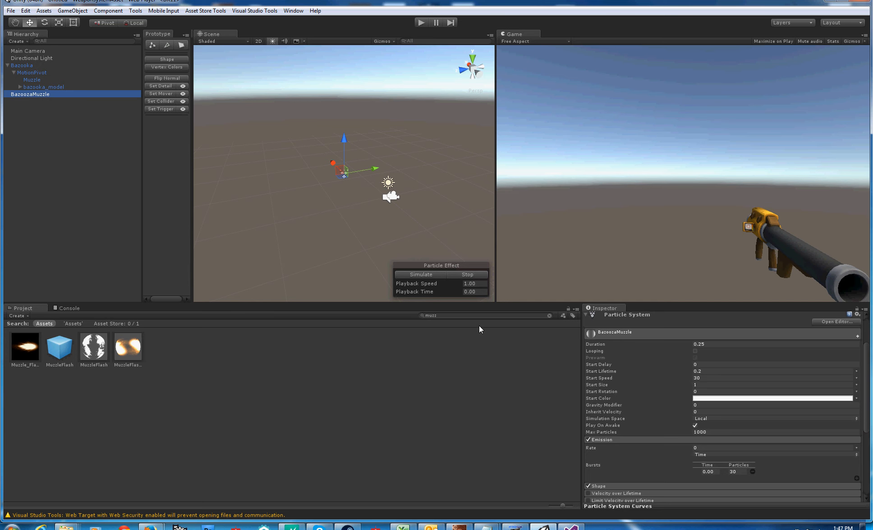
Step: Save BazoozaMuzzle as a prefab among the project assets and assign it as the Muzzle Flash Prefab of Bazooka_Bullet_Ammo
click(467, 315)
key(BackSpace)
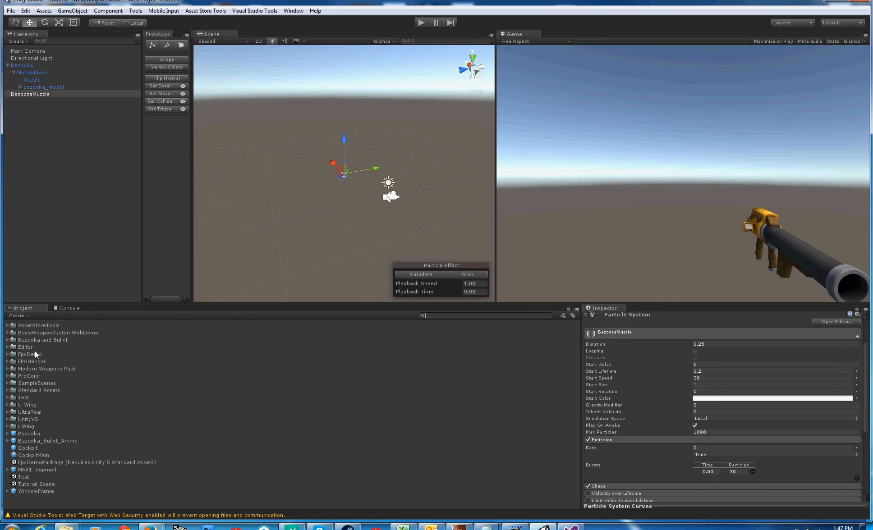
drag(34, 101, 42, 496)
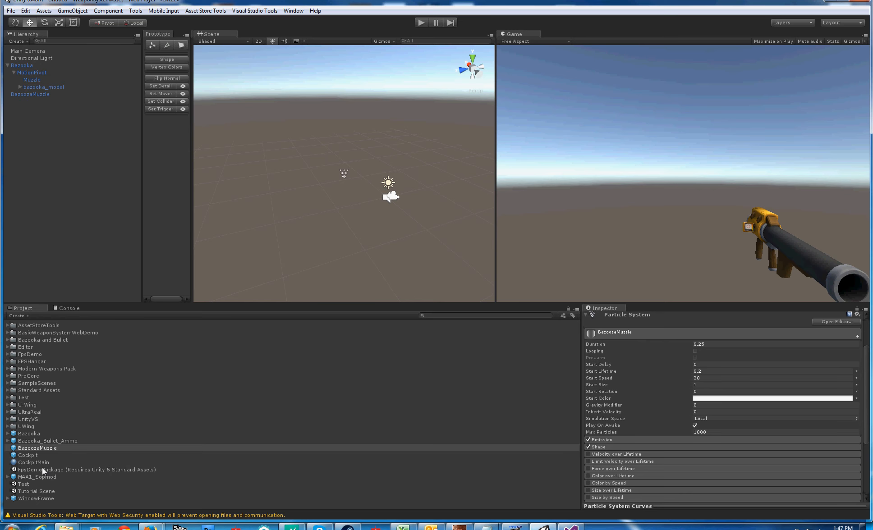
click(38, 442)
drag(43, 442, 712, 411)
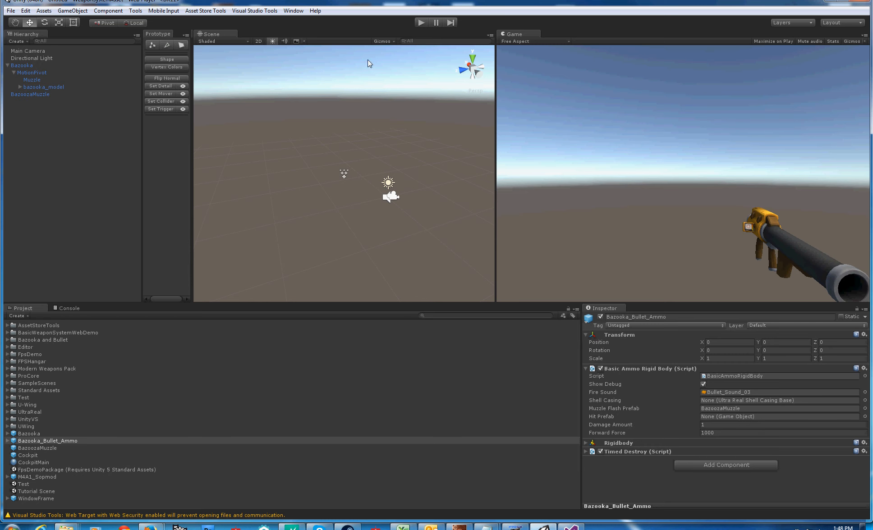
Step: Run the scene, fire the bazooka repeatedly to check the new muzzle effect, and stop play mode
click(418, 23)
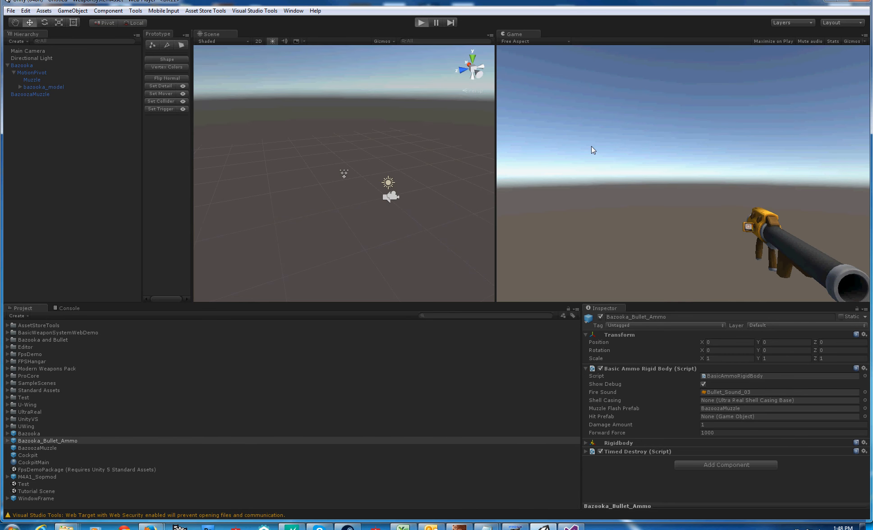
click(633, 160)
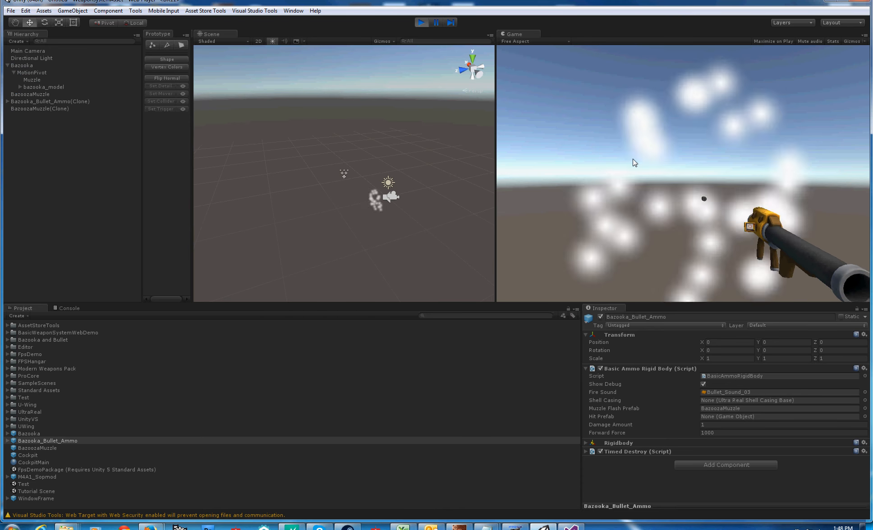
click(634, 159)
click(633, 160)
click(634, 159)
click(633, 160)
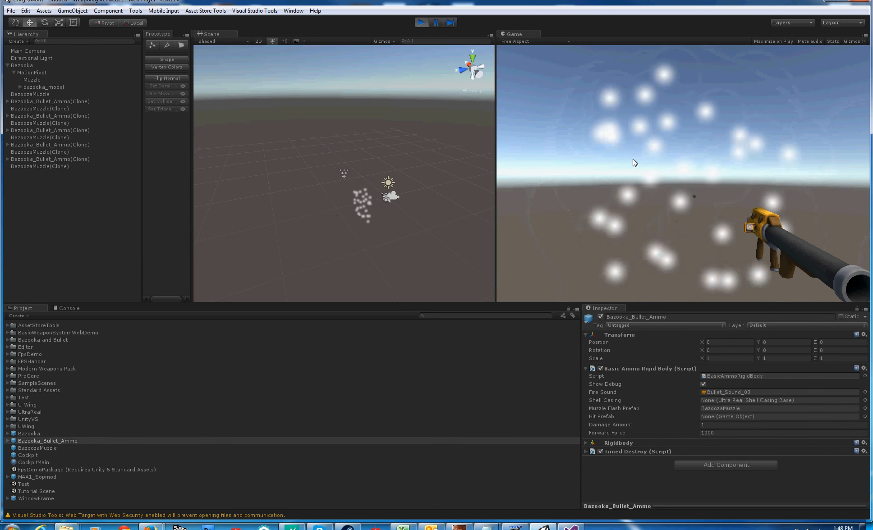
click(633, 160)
click(634, 159)
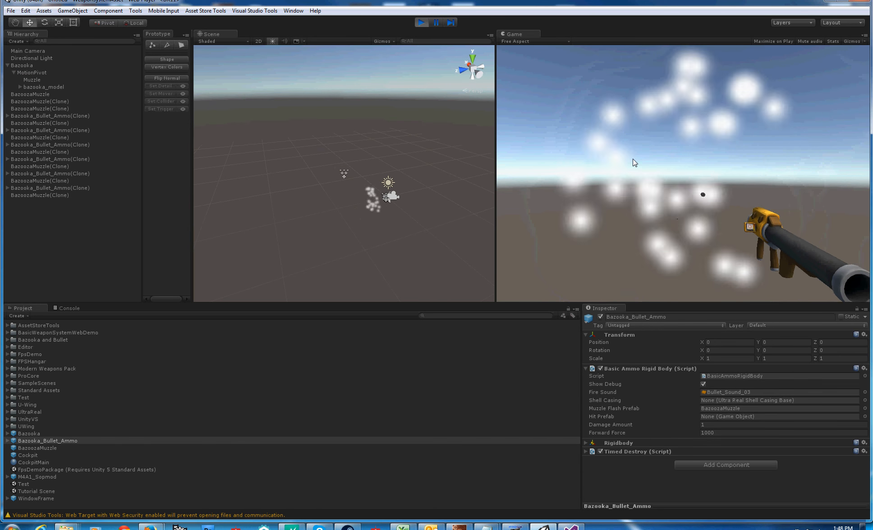
click(633, 160)
click(633, 159)
click(634, 162)
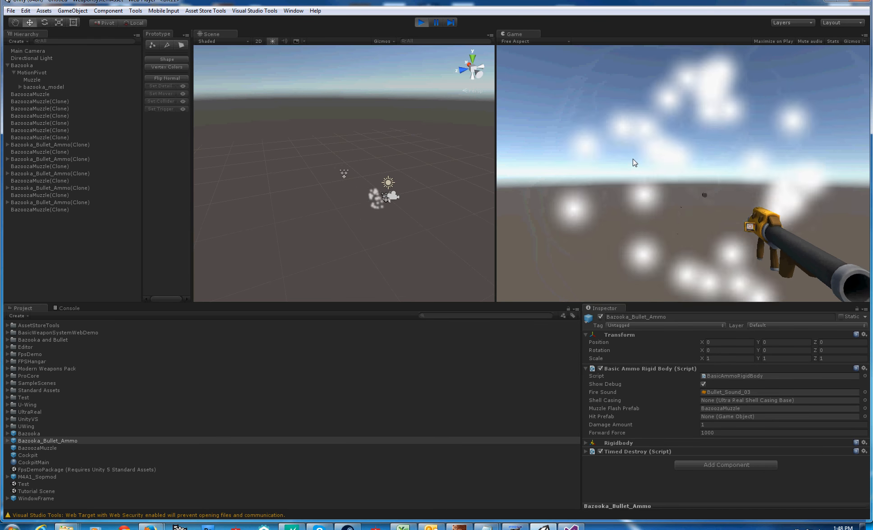
click(423, 23)
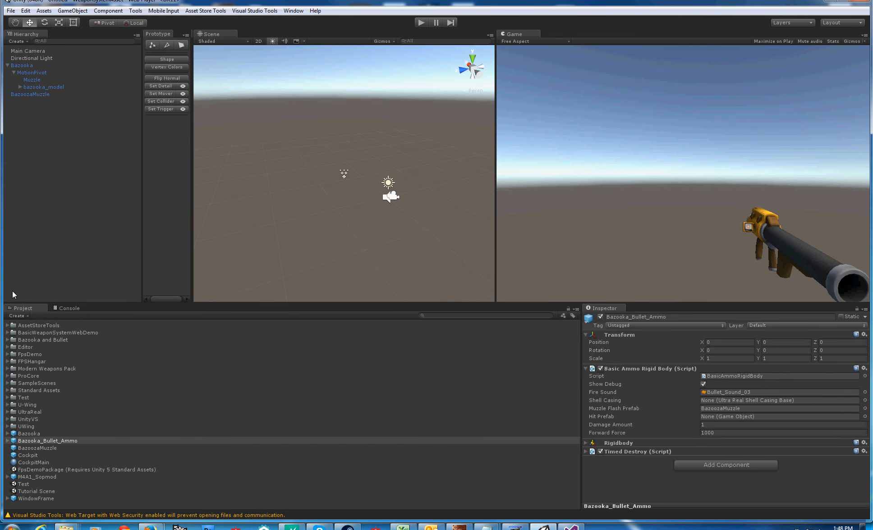
Step: Shrink the cone radius in BazoozaMuzzle's Shape module to about 0.083
click(40, 94)
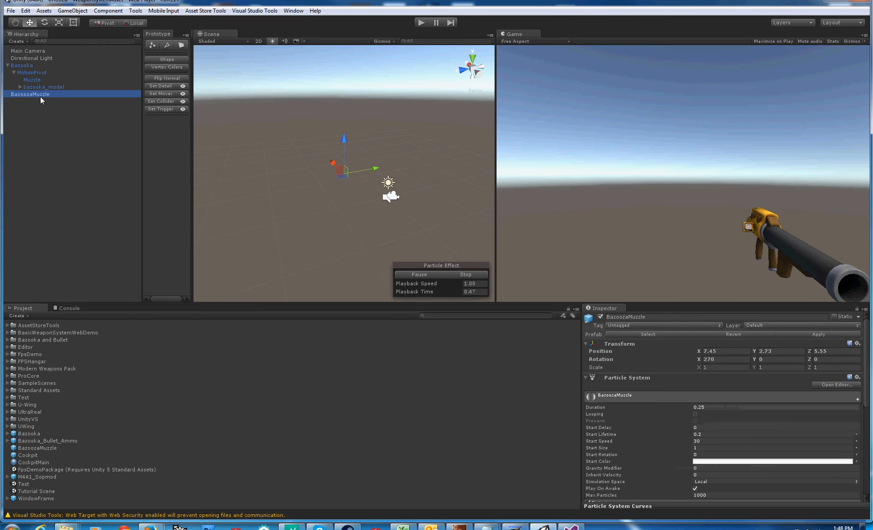
click(298, 182)
click(45, 95)
scroll(702, 446, down, 3)
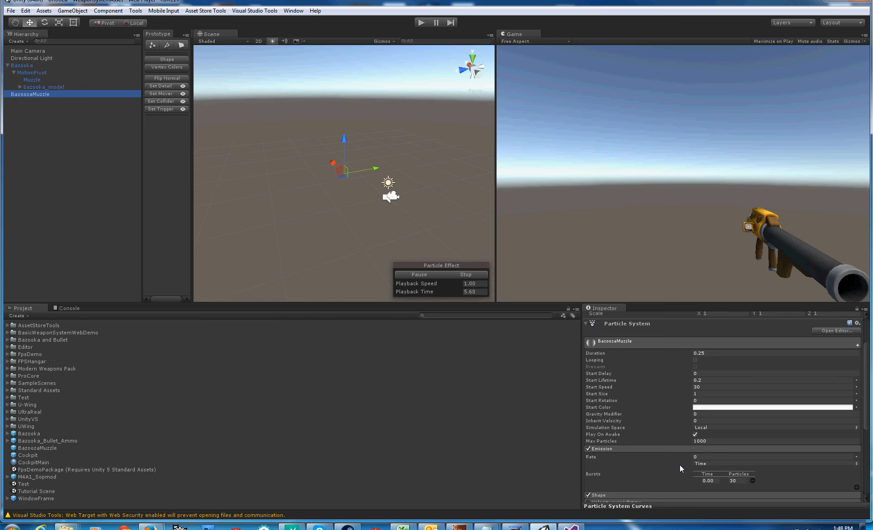
scroll(649, 481, down, 2)
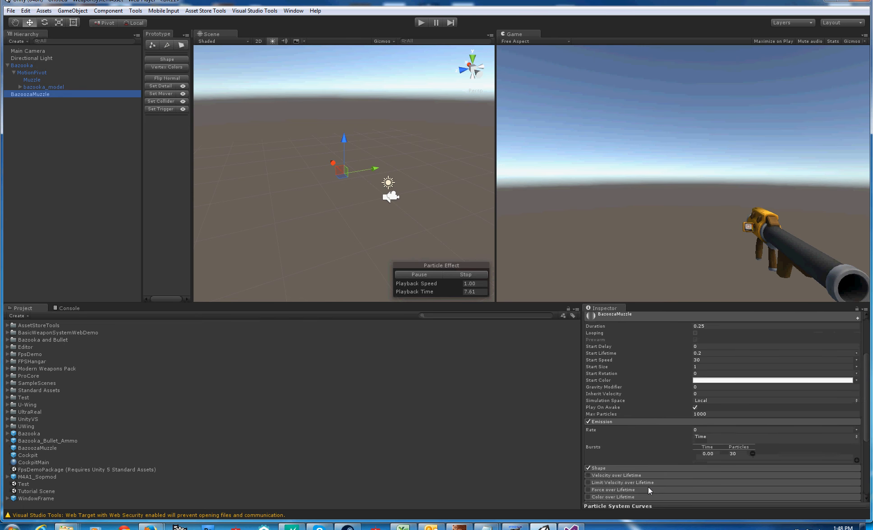
click(608, 468)
scroll(654, 460, down, 2)
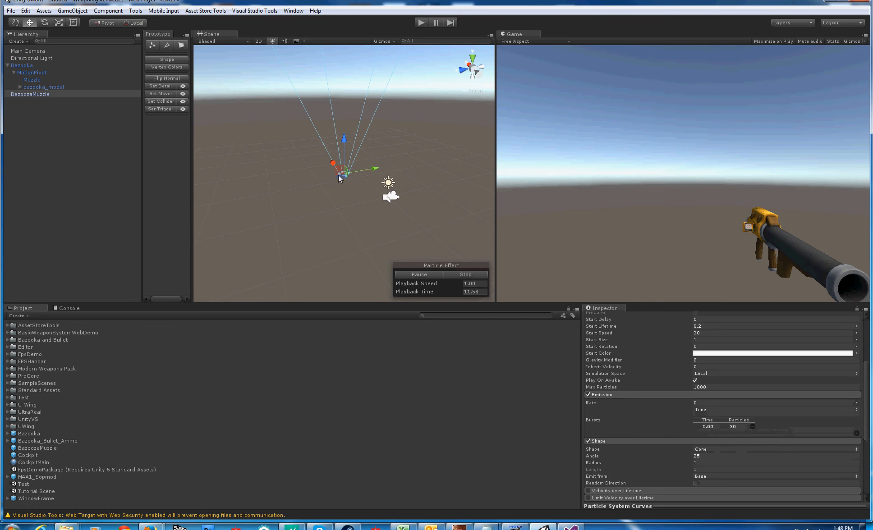
scroll(339, 188, up, 10)
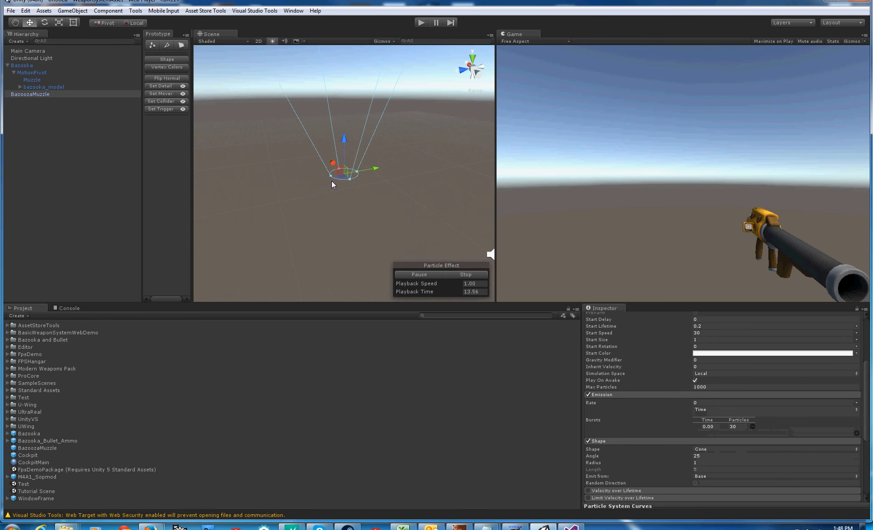
drag(330, 176, 342, 174)
scroll(349, 194, down, 8)
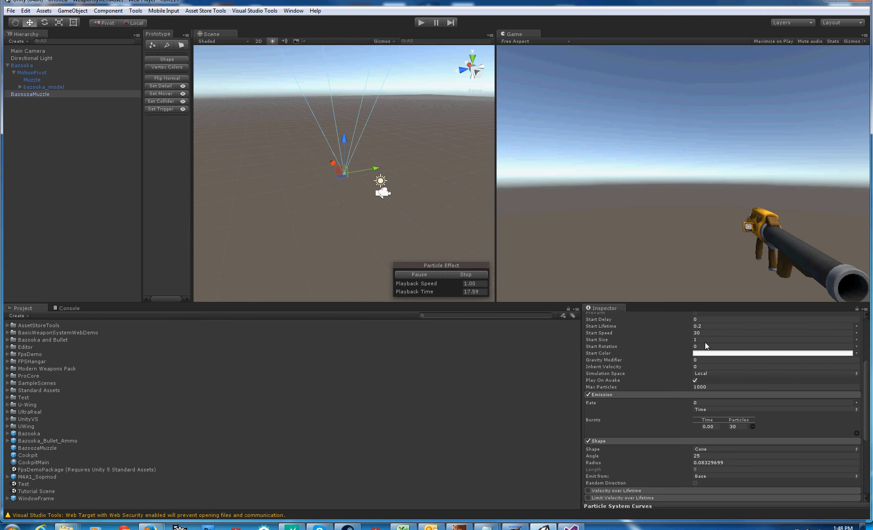
Step: Set BazoozaMuzzle's Start Lifetime to 0.1, replay the particle effect and stop the preview
drag(866, 375, 867, 347)
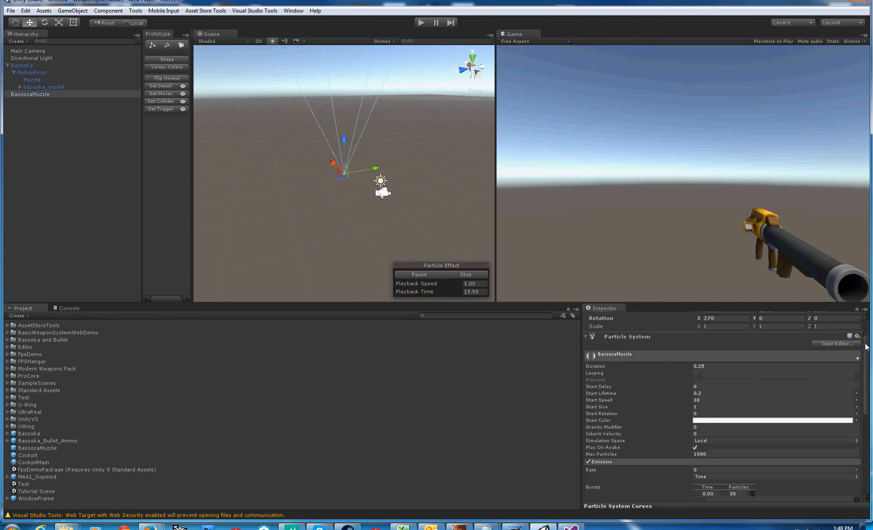
click(712, 394)
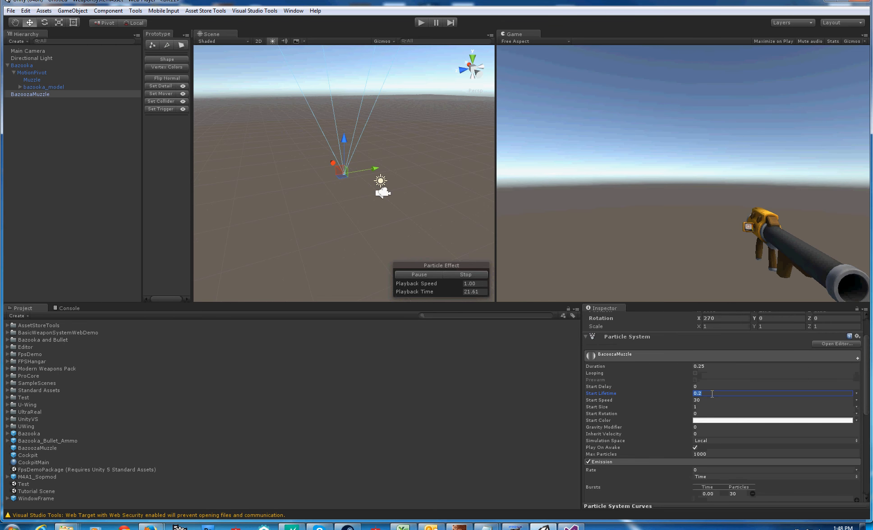
text(0.1)
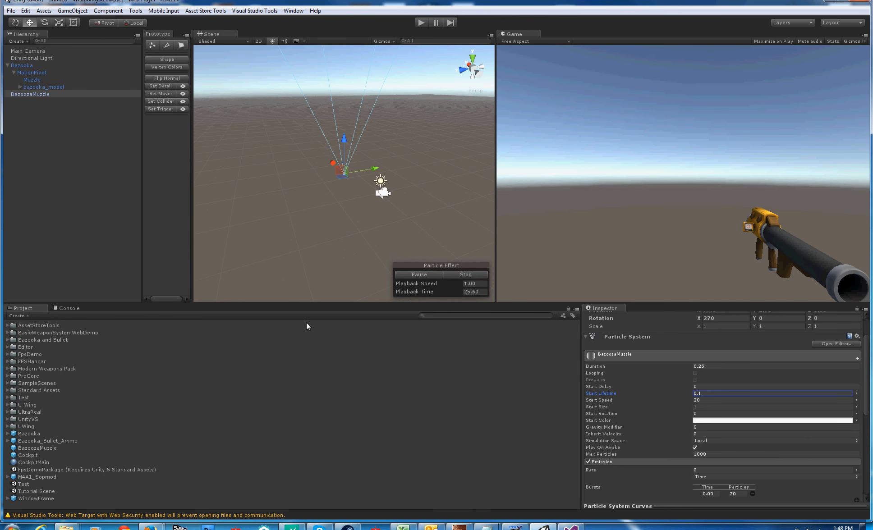
click(429, 277)
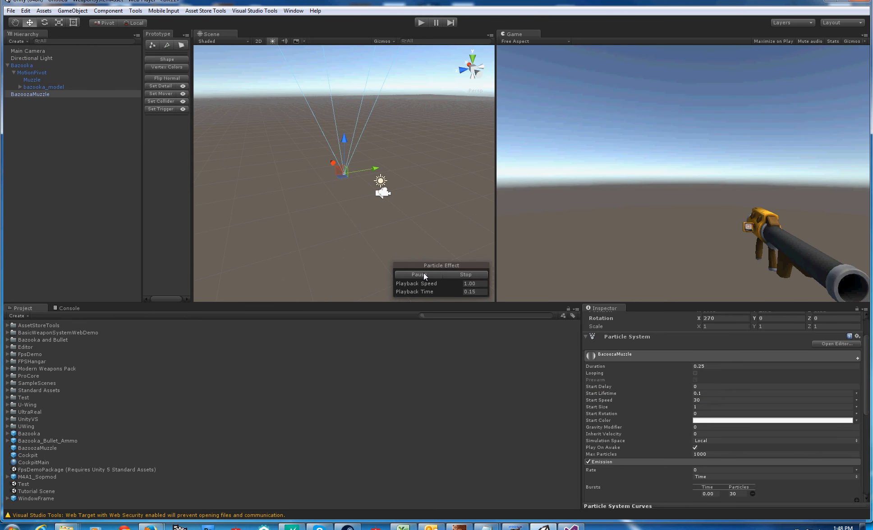
click(458, 271)
Step: Delete the BazoozaMuzzle instance from the scene hierarchy
drag(865, 347, 869, 319)
click(44, 93)
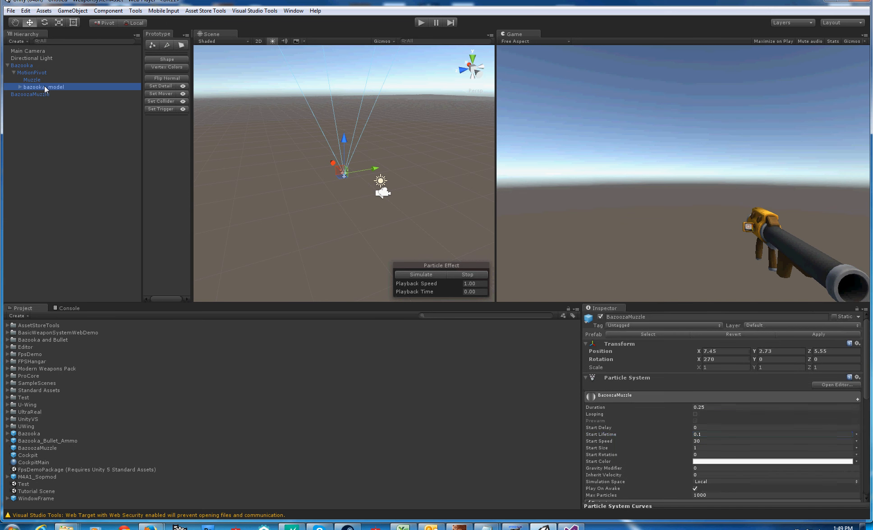
key(Delete)
Step: Run the scene, fire the bazooka repeatedly to check the adjusted muzzle flash, and stop play mode
click(417, 23)
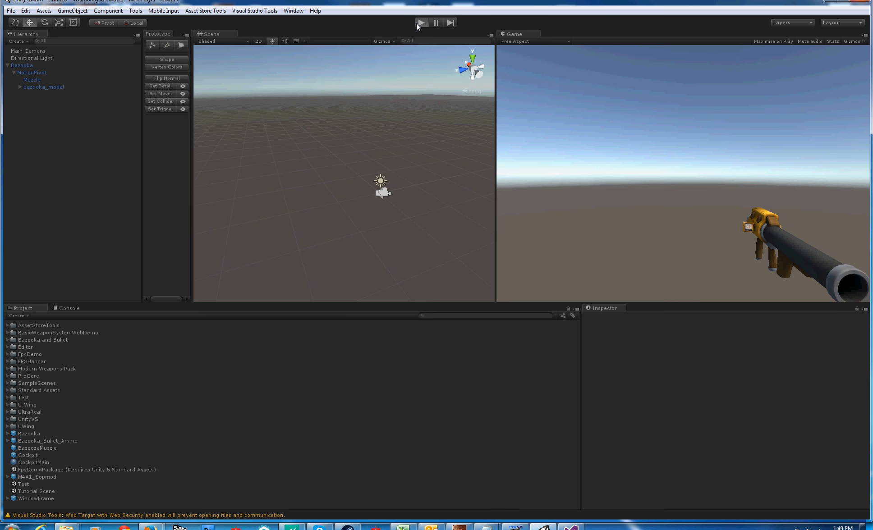
click(613, 145)
click(614, 145)
click(614, 145)
click(613, 146)
click(614, 145)
click(614, 146)
click(614, 145)
click(614, 146)
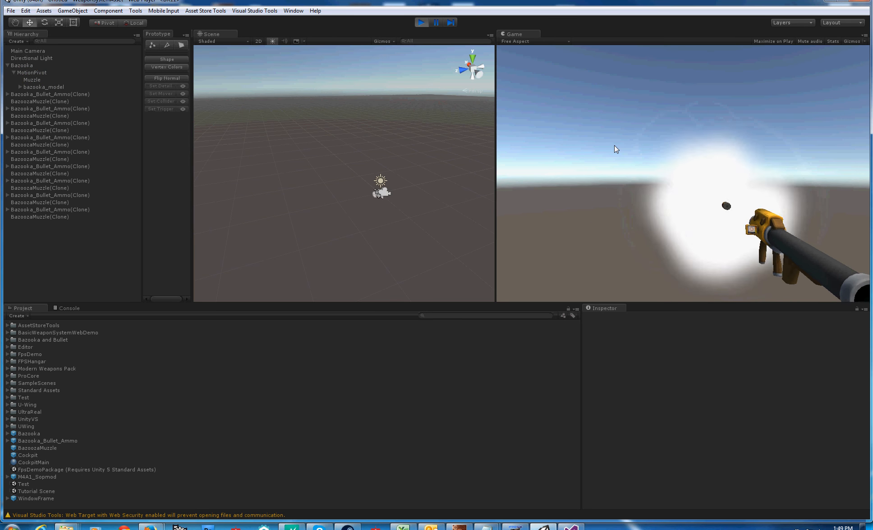
click(614, 145)
click(614, 145)
click(614, 145)
click(614, 145)
click(614, 145)
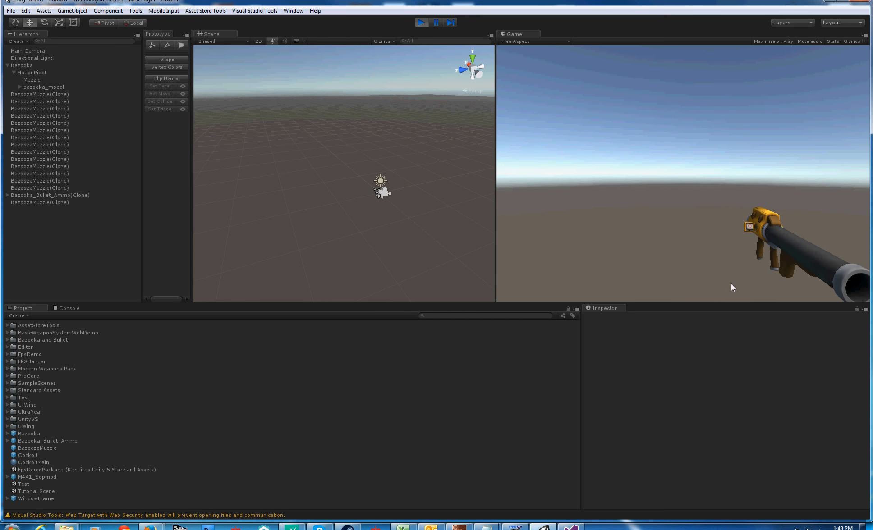
click(420, 22)
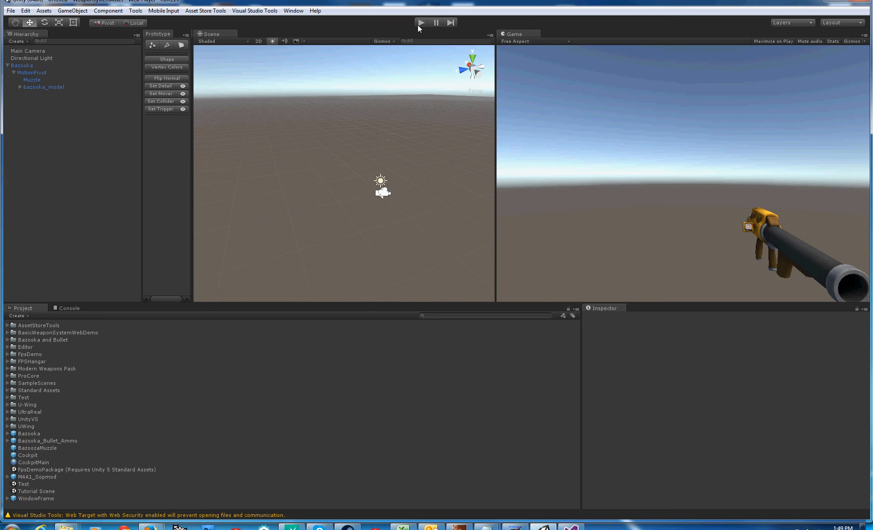
Step: Add a 3D Plane object to the scene as ground
click(72, 11)
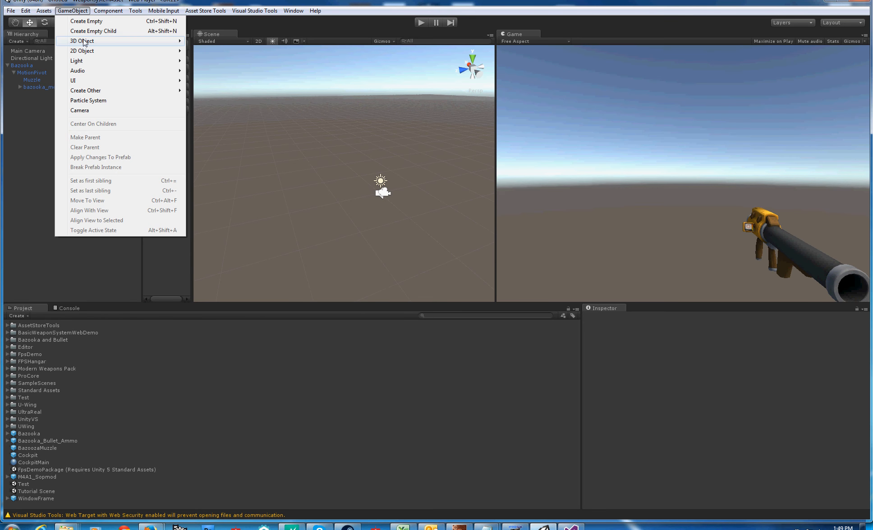
mouse_move(91, 41)
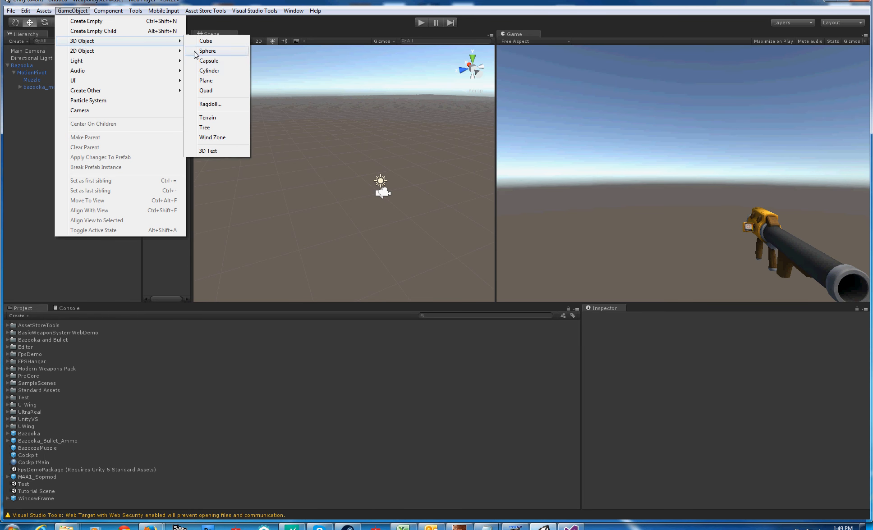
click(201, 80)
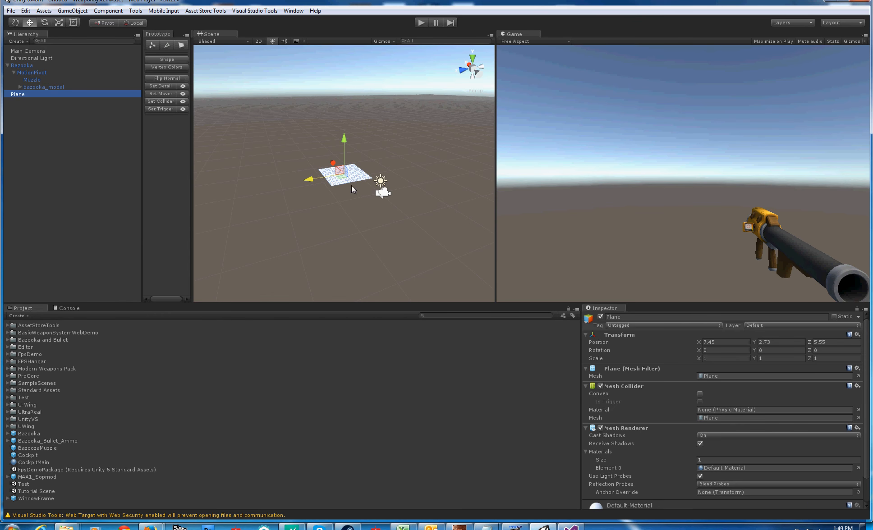
key(r)
drag(344, 174, 493, 185)
middle_drag(374, 158, 374, 186)
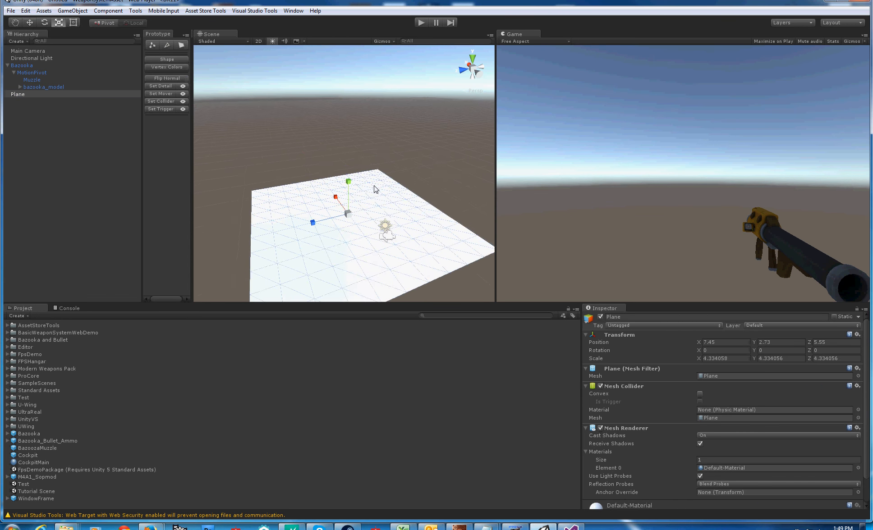
scroll(374, 189, down, 3)
key(w)
drag(344, 206, 386, 226)
key(alt)
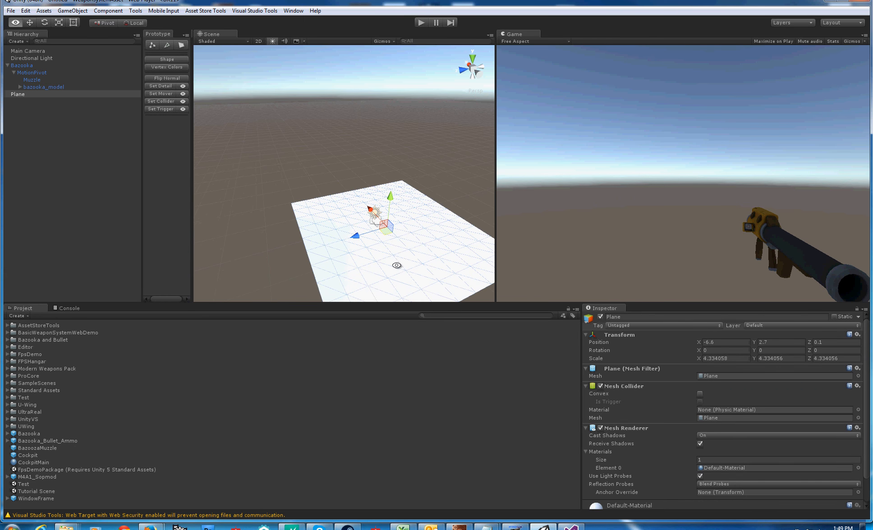
alt+drag(396, 265, 382, 178)
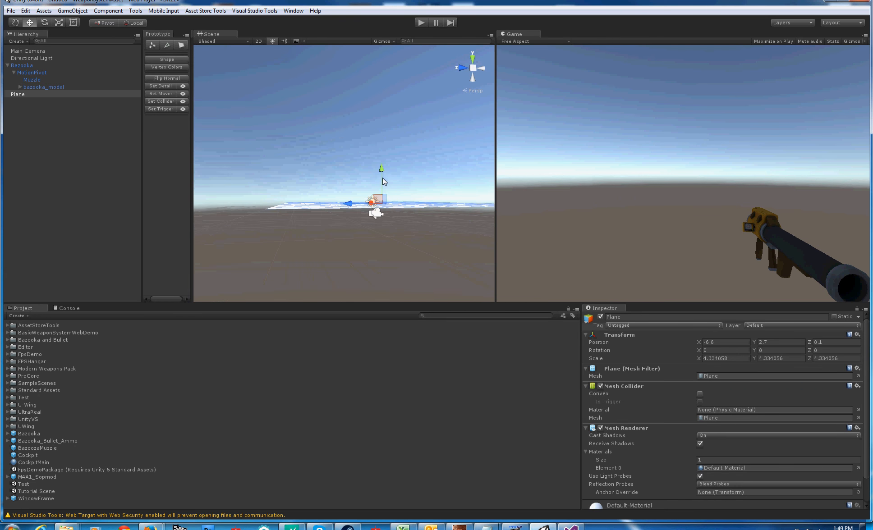
Step: Reset the Plane's transform and lower it below the bazooka to about Y -1.8
right_click(609, 333)
click(622, 338)
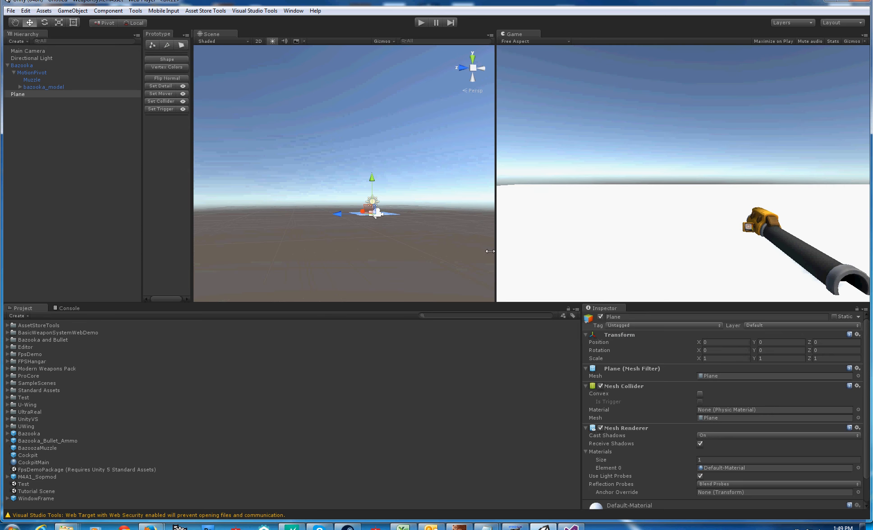
drag(371, 187, 372, 194)
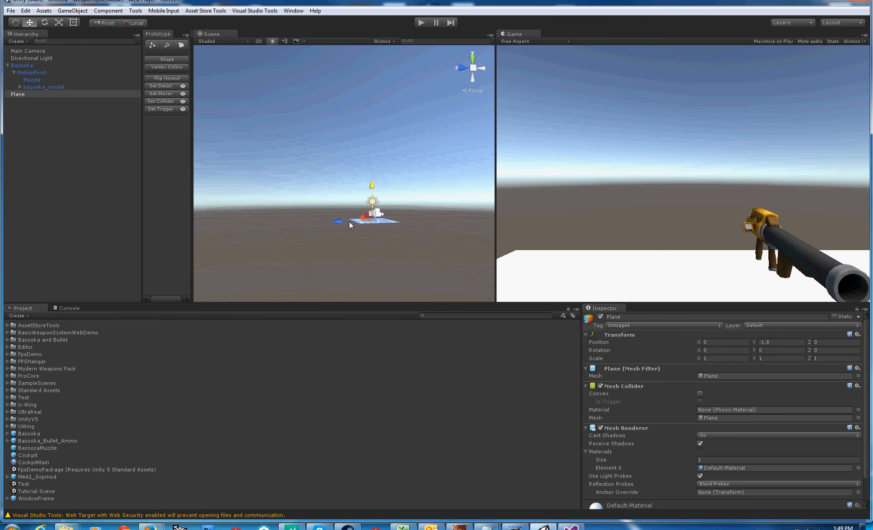
Step: Scale the Plane uniformly to about 3.85 and move it forward to about X -0.2, Z 8.7
drag(350, 224, 432, 244)
key(r)
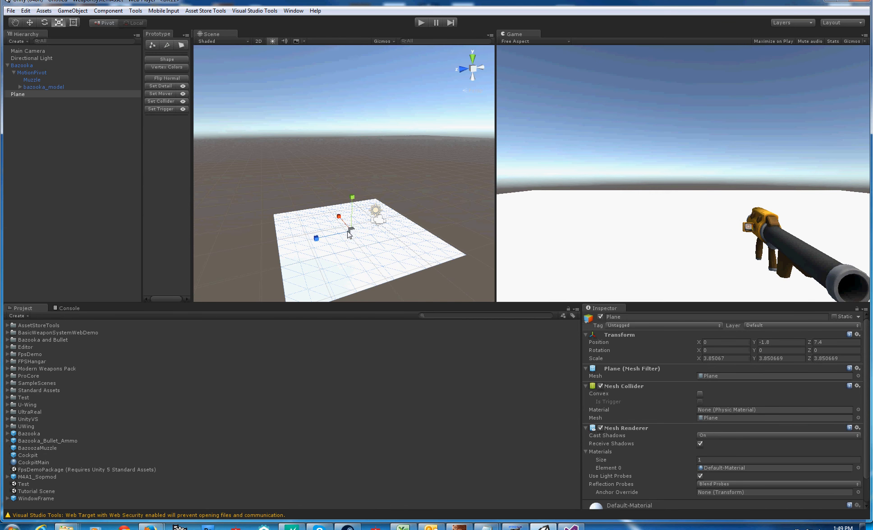
key(w)
drag(346, 233, 342, 235)
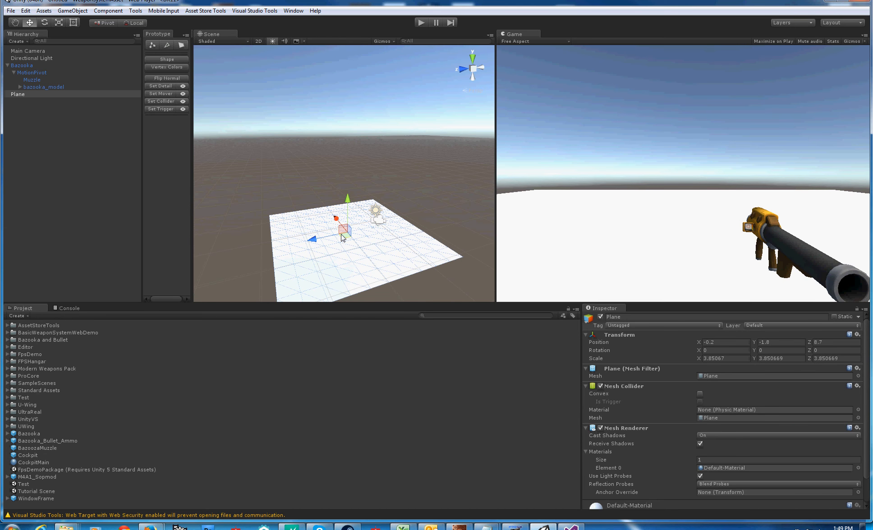
Step: Reselect the Plane and filter the project assets to show only the Material type
click(488, 319)
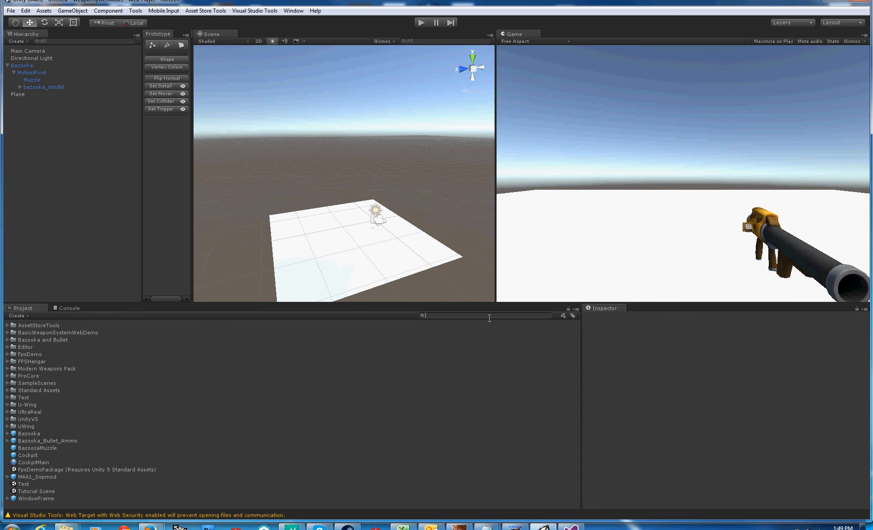
click(334, 239)
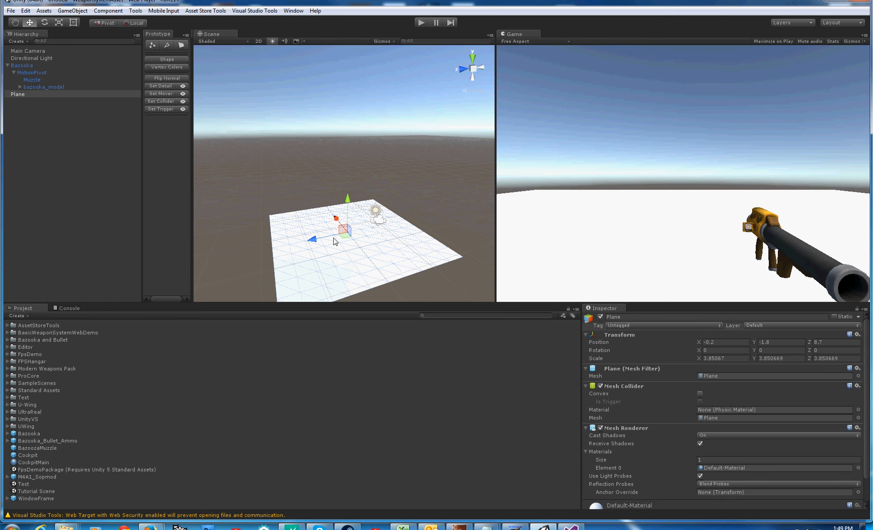
text(ma)
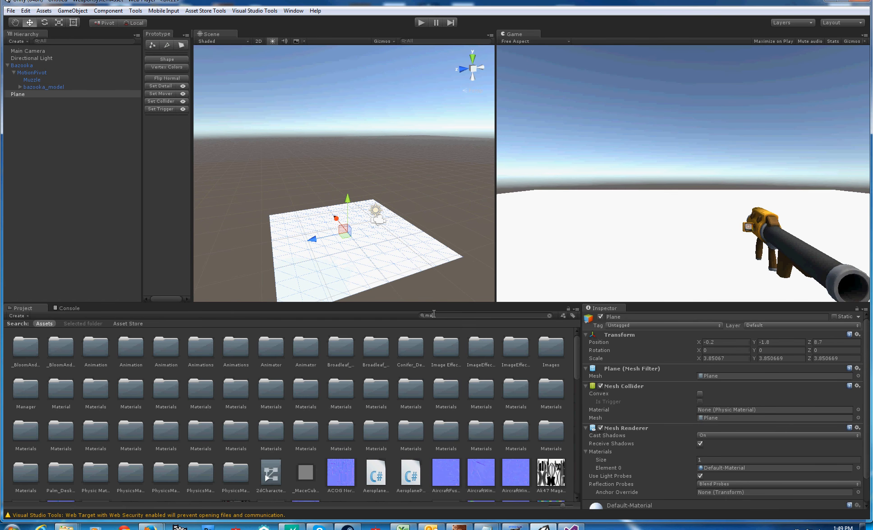
key(BackSpace)
key(BackSpace)
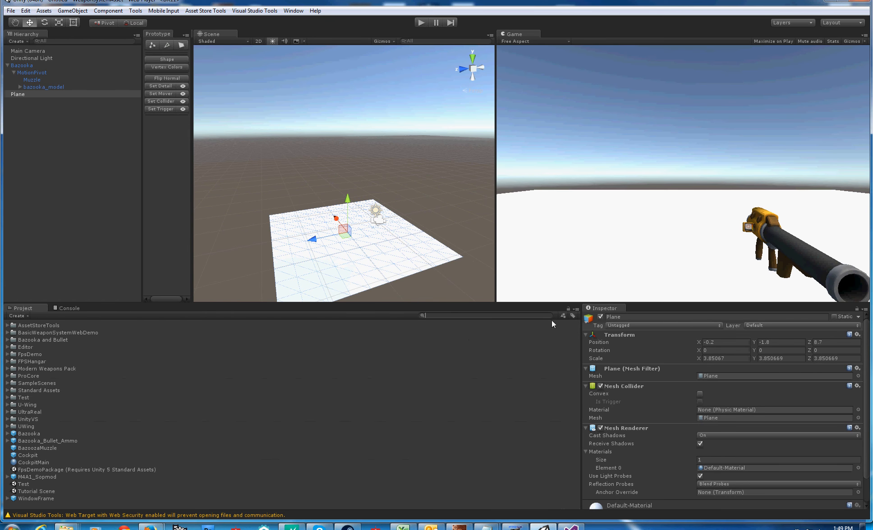
click(563, 315)
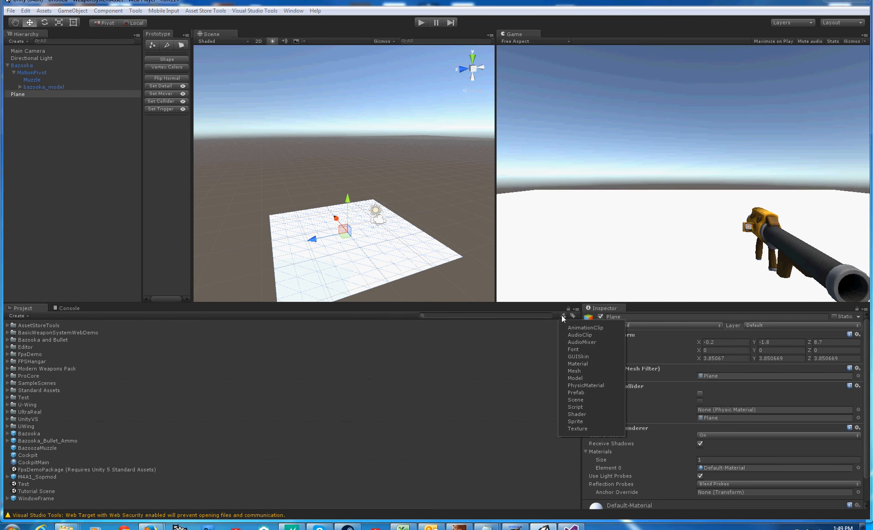
click(588, 365)
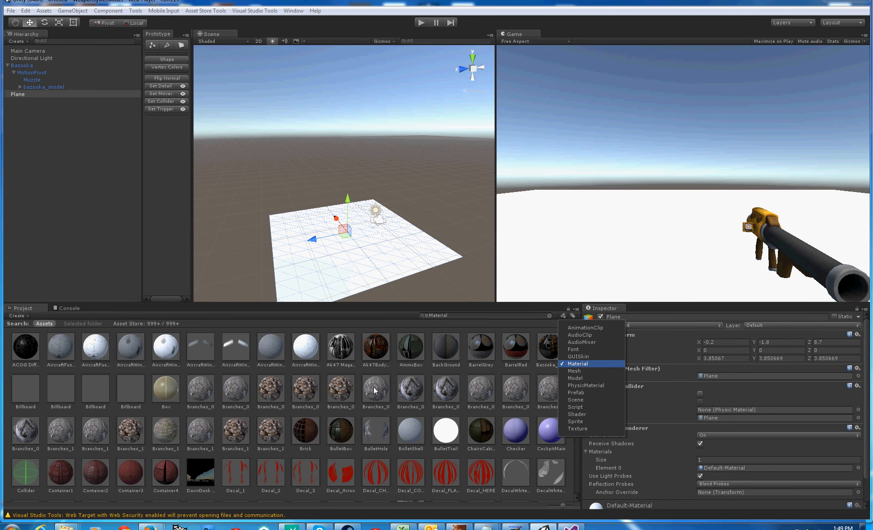
Step: Try several Branches materials on the Plane and leave it with a Branches_0 material
drag(305, 390, 315, 283)
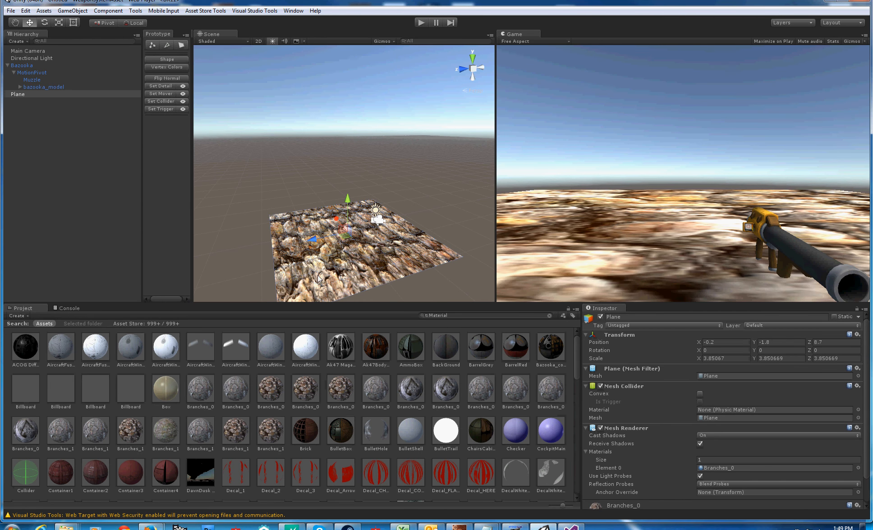
drag(369, 388, 331, 272)
drag(410, 390, 348, 281)
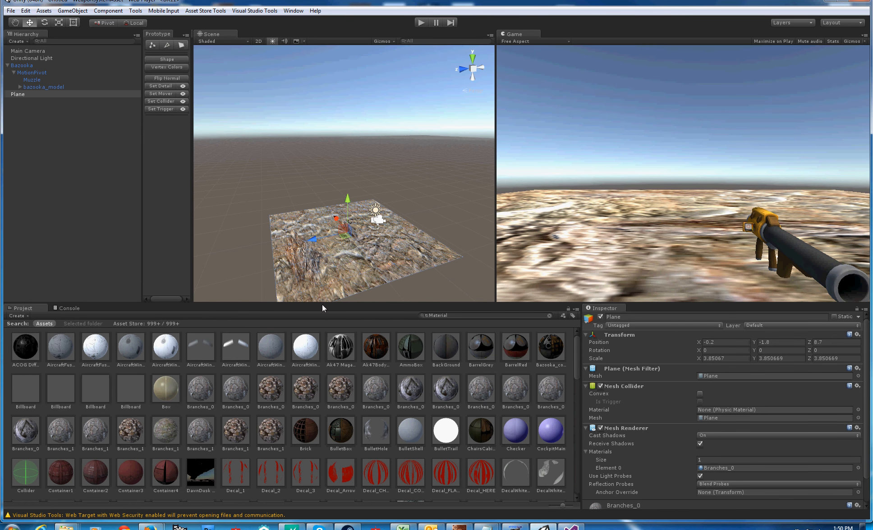
drag(201, 432, 322, 270)
drag(201, 389, 287, 277)
Step: Run the scene, fire the bazooka repeatedly over the textured plane, and end the play test
click(421, 23)
click(713, 209)
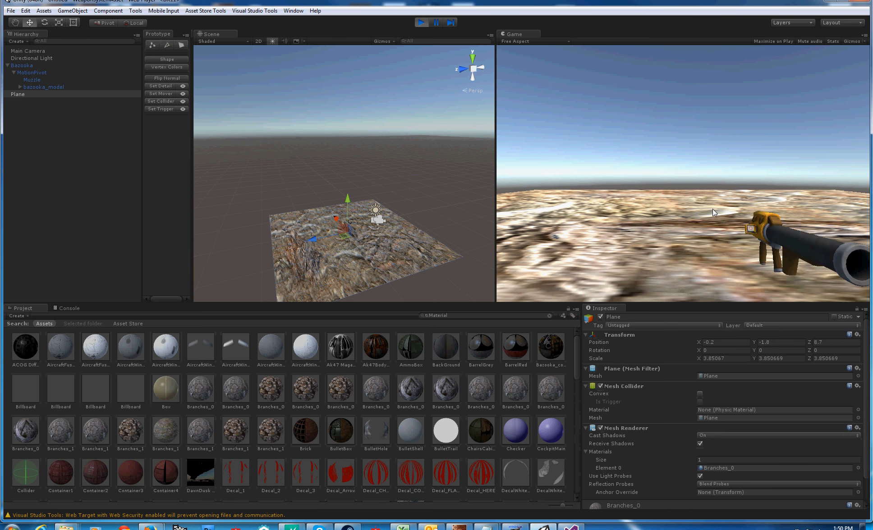
click(713, 209)
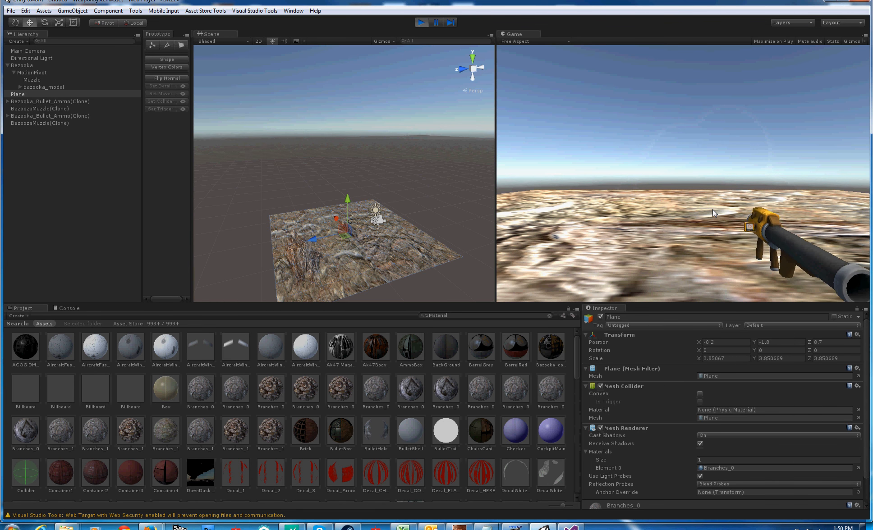
click(713, 209)
click(713, 209)
click(714, 209)
click(713, 210)
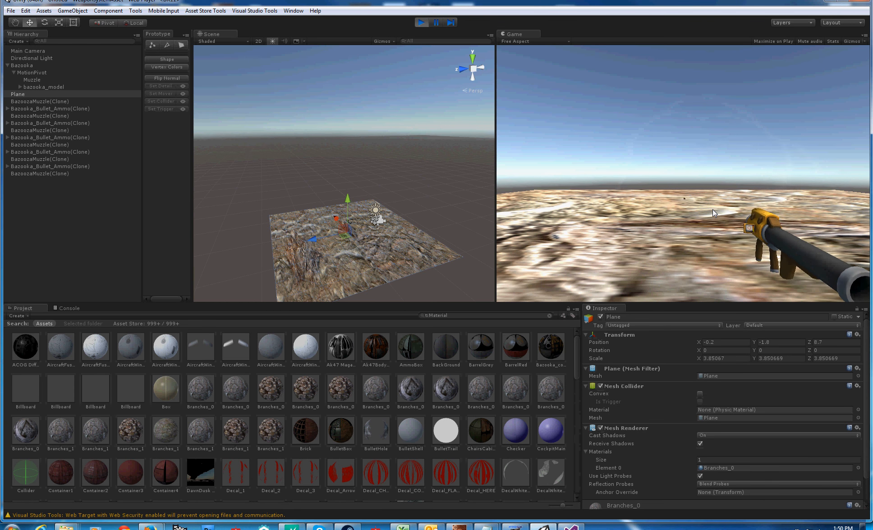
click(713, 209)
click(713, 209)
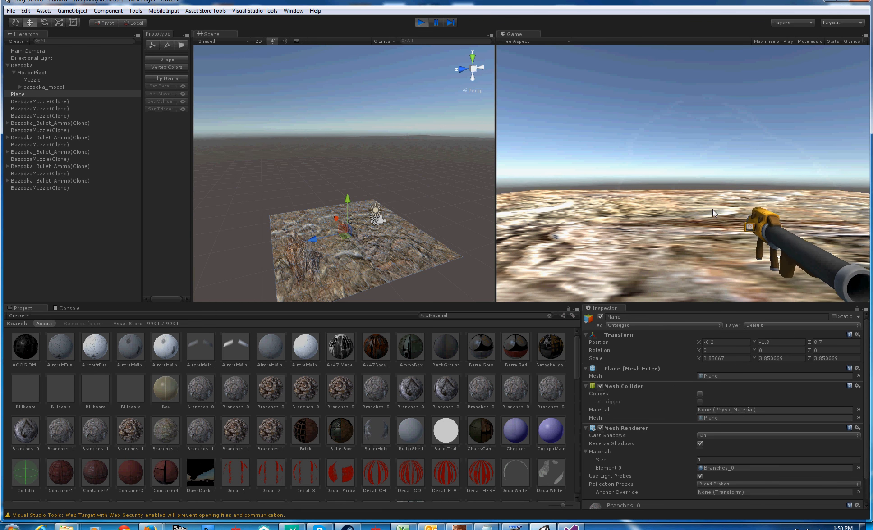
click(421, 23)
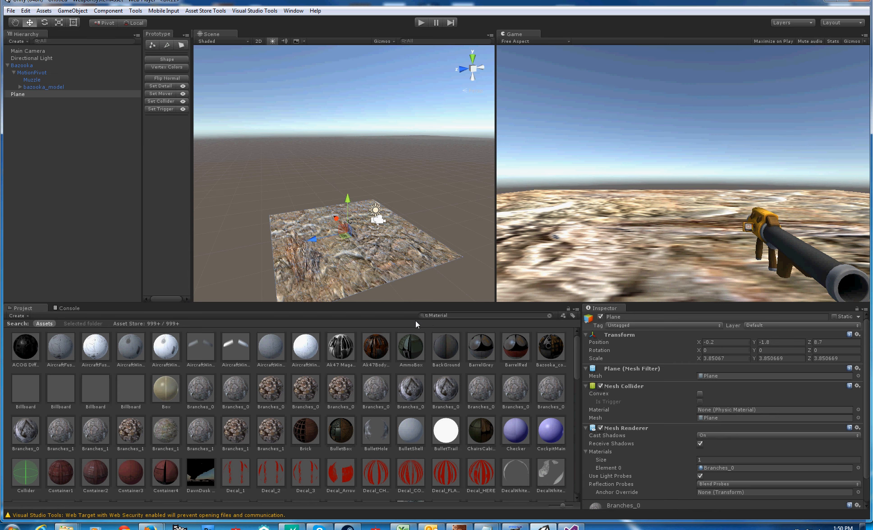
Step: Clear the Material asset filter and place an instance of the Bazooka_Bullet_Ammo prefab in the scene
click(454, 315)
key(BackSpace)
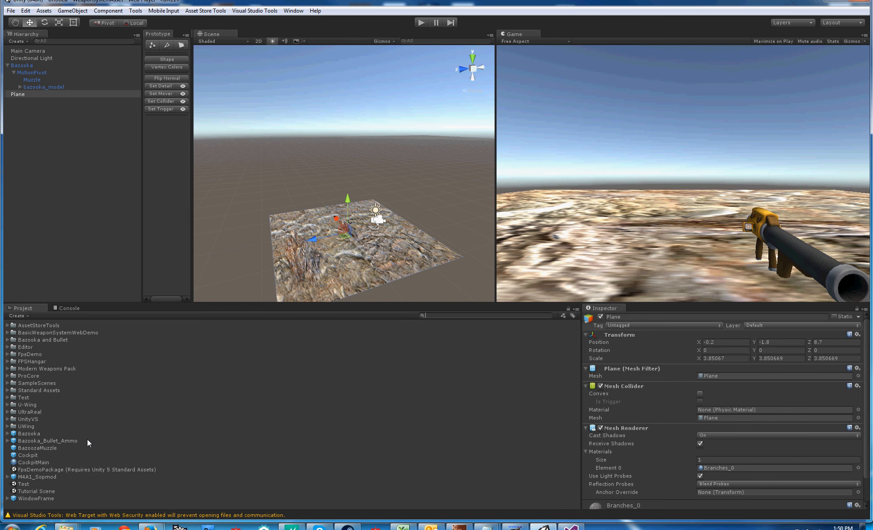
click(68, 441)
drag(78, 444, 60, 204)
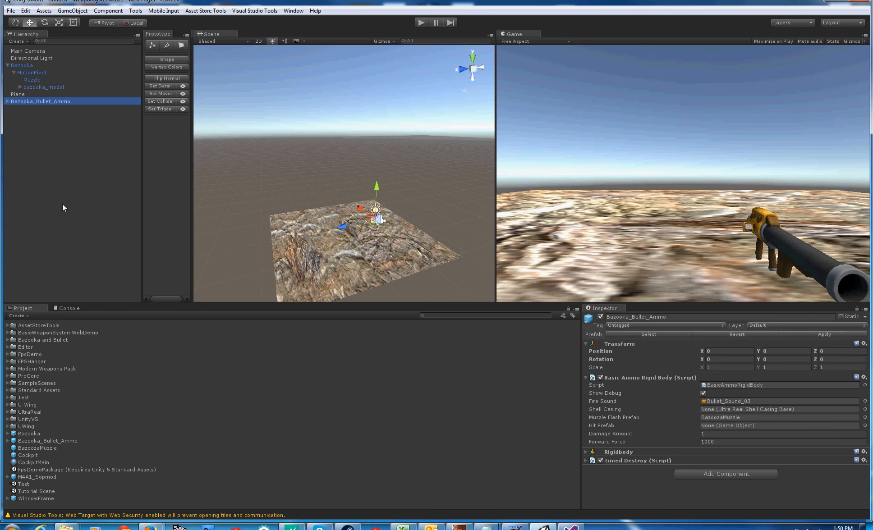
scroll(386, 195, up, 10)
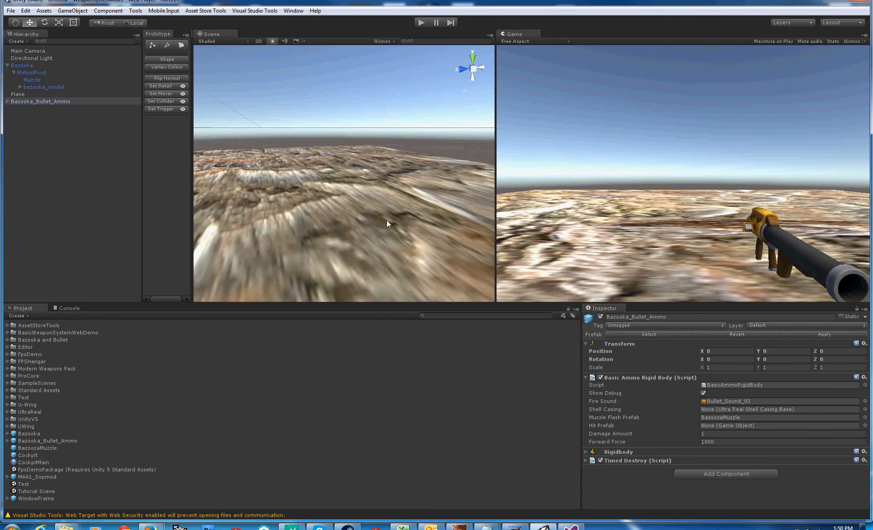
key(f)
scroll(386, 221, down, 5)
alt+drag(356, 225, 346, 80)
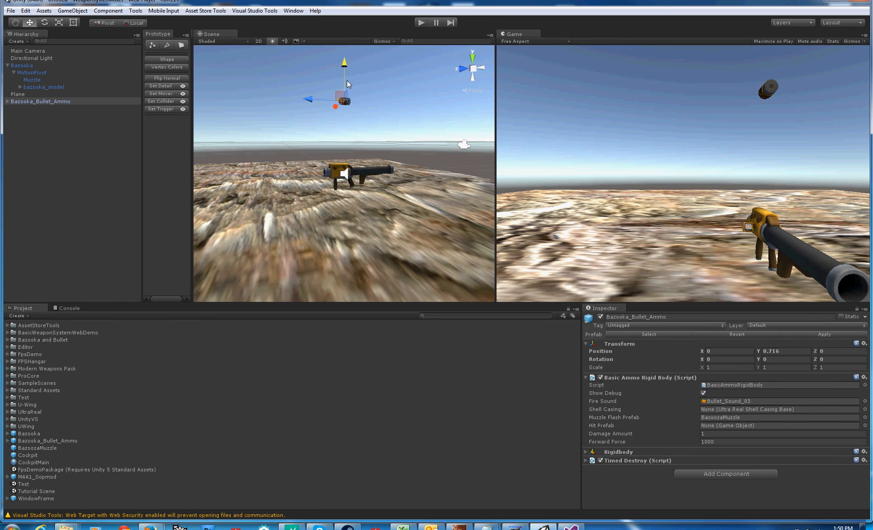
scroll(364, 225, up, 3)
scroll(363, 222, up, 4)
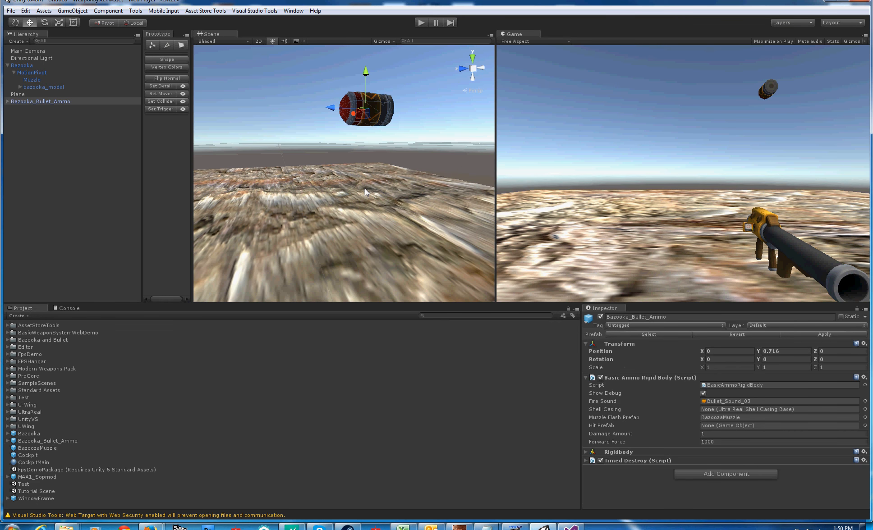
scroll(365, 192, down, 6)
key(ctrl+z)
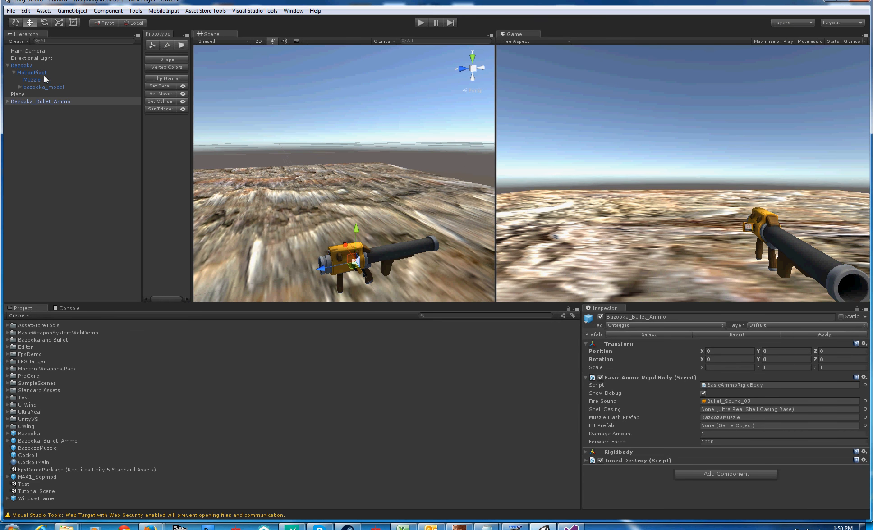
Step: Deactivate the Bazooka object so that the bullet instance can be viewed on its own
click(31, 66)
click(600, 317)
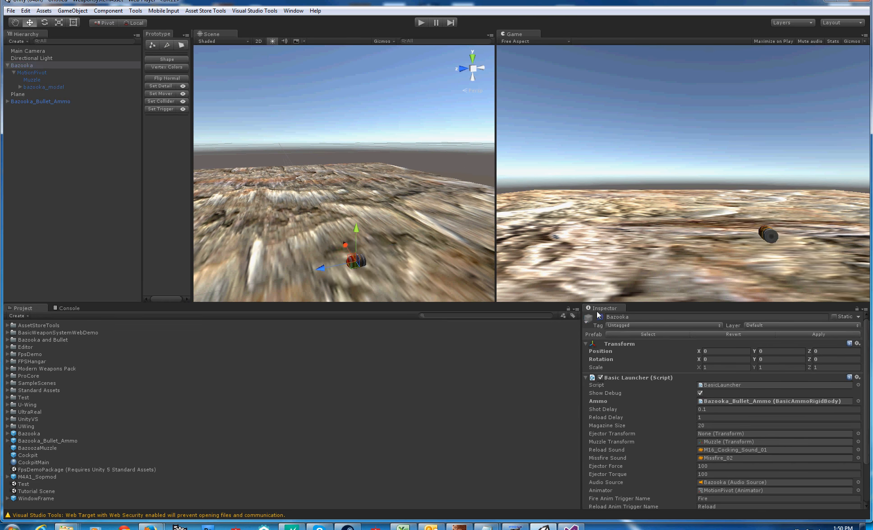
middle_drag(316, 121, 360, 133)
scroll(405, 178, up, 5)
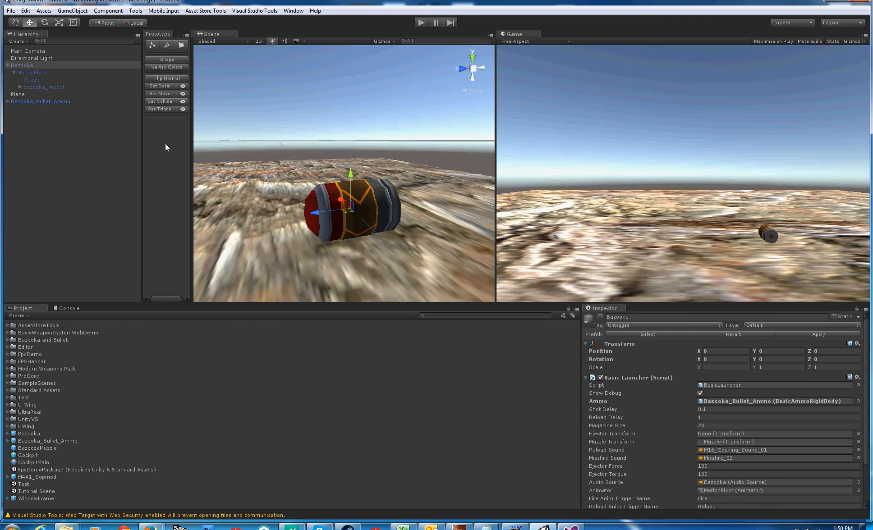
Step: Add a Sphere Collider component to the Bazooka_Bullet_Ammo instance
click(34, 102)
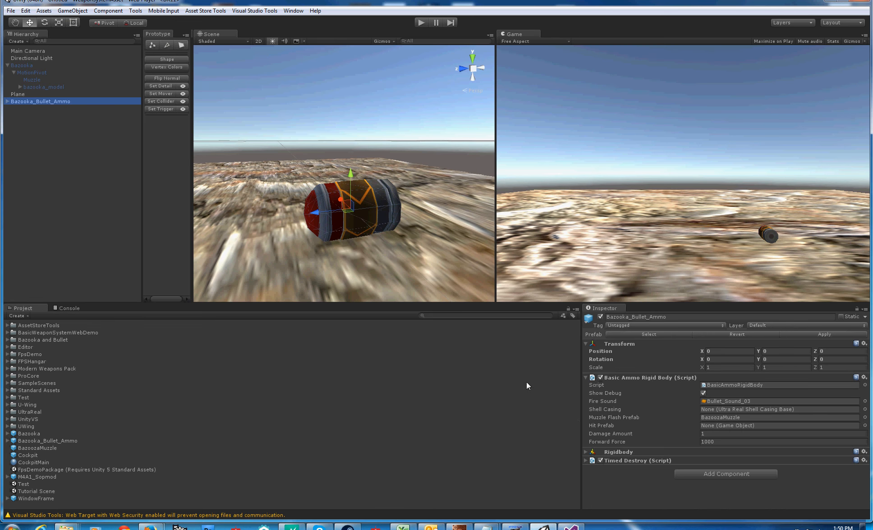
click(707, 472)
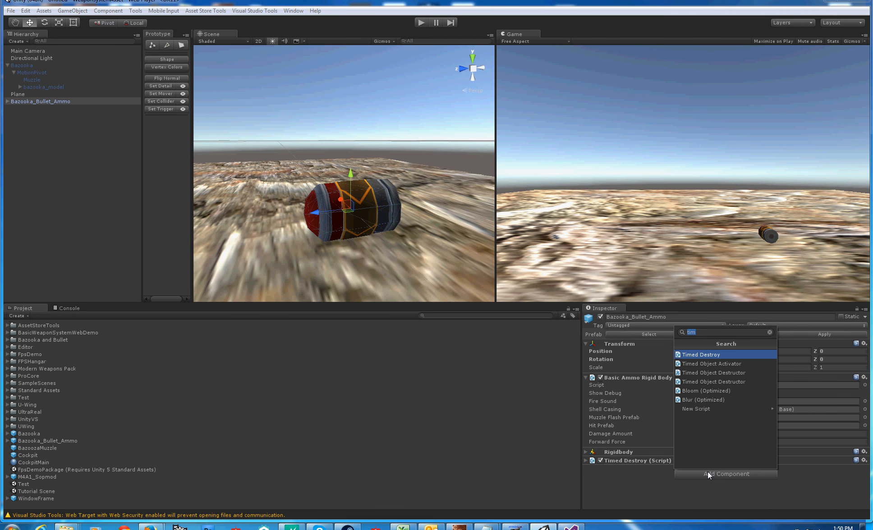
text(colll)
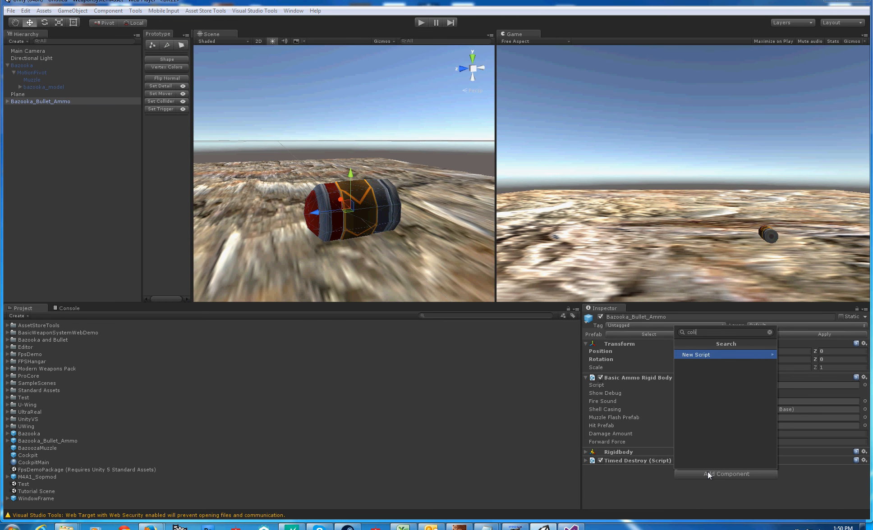
key(BackSpace)
key(BackSpace)
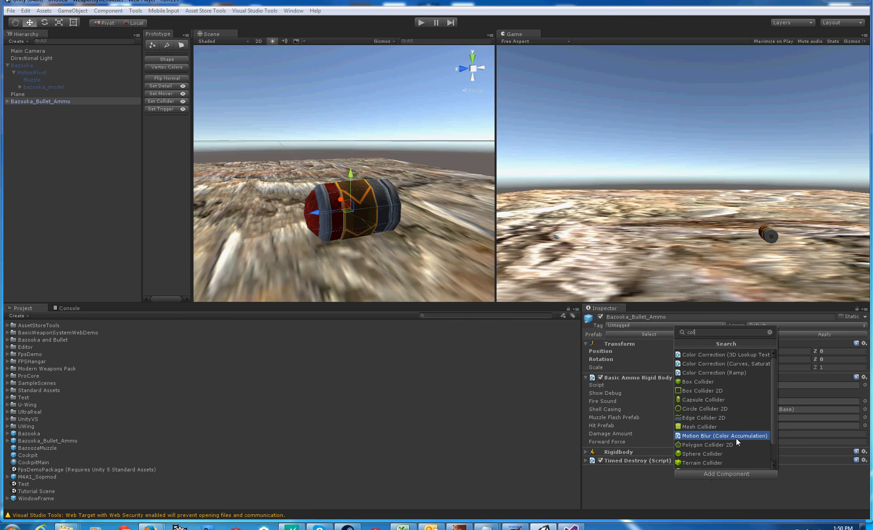
click(717, 454)
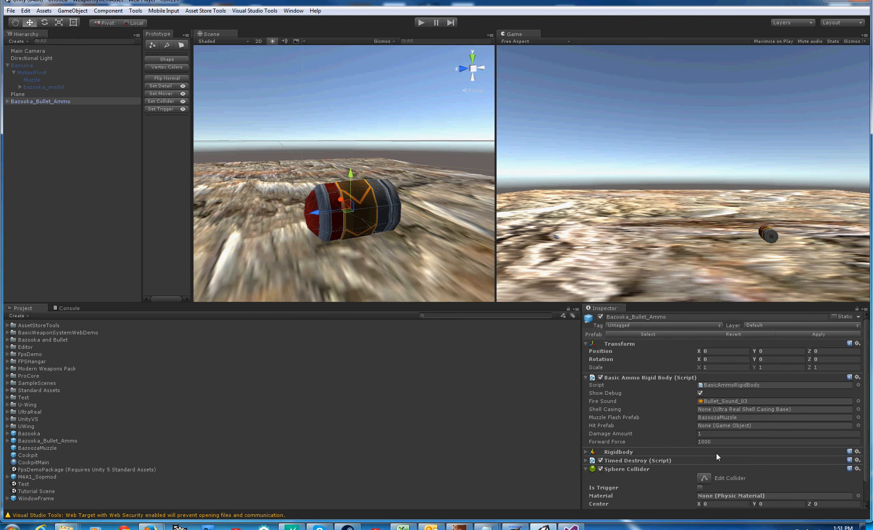
Step: Reduce the bullet's Sphere Collider radius to 0.16 and apply the changes to the Bazooka_Bullet_Ammo prefab
scroll(712, 456, down, 2)
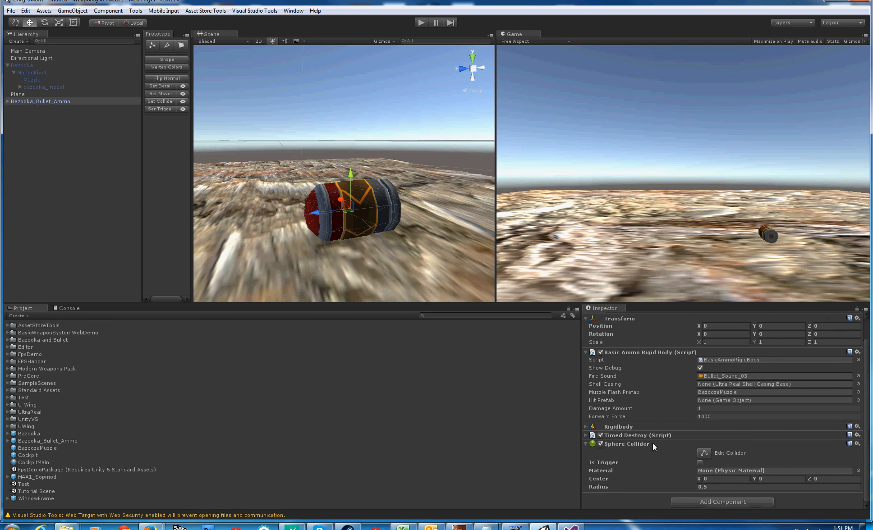
scroll(420, 190, down, 5)
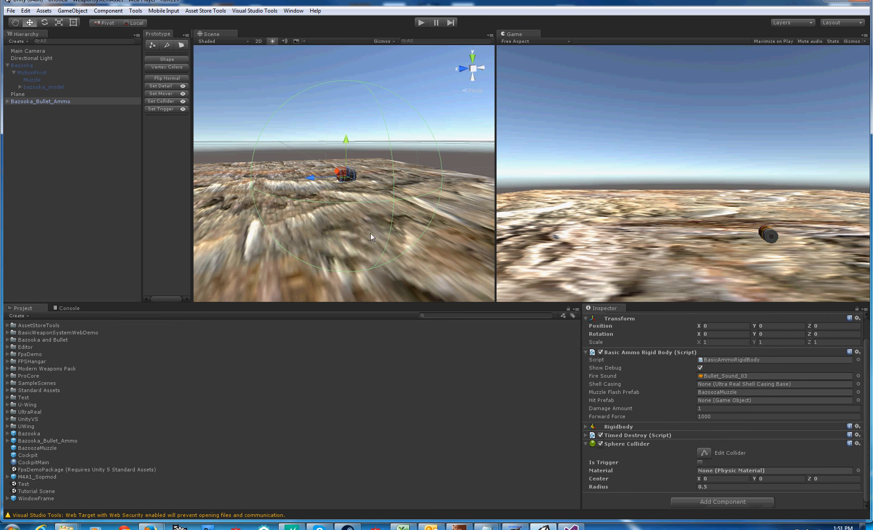
drag(602, 487, 593, 486)
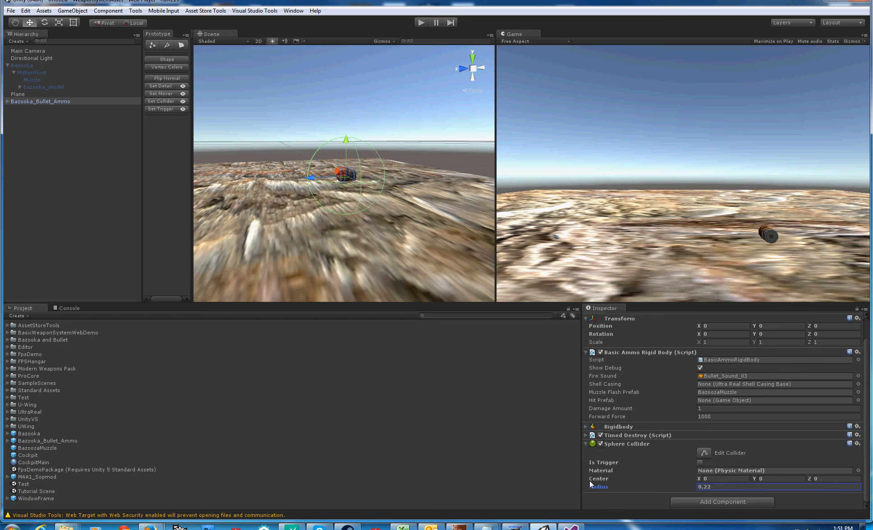
drag(590, 487, 588, 488)
scroll(862, 408, up, 2)
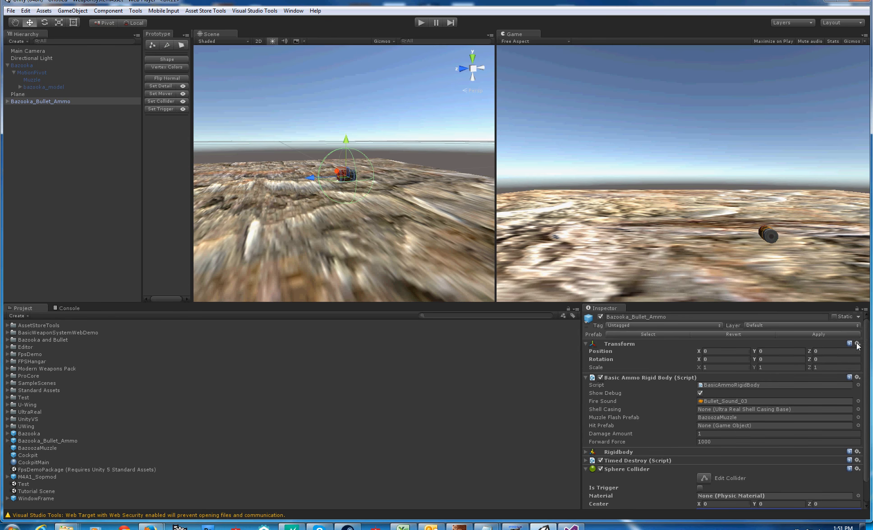
click(790, 335)
Step: Delete the Bazooka_Bullet_Ammo instance from the scene and reactivate the Bazooka object
click(47, 96)
click(45, 100)
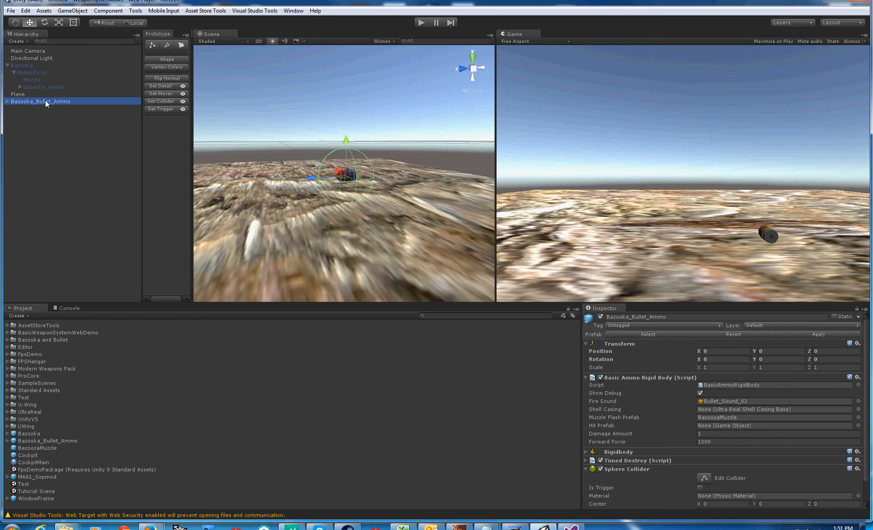
key(Delete)
click(29, 66)
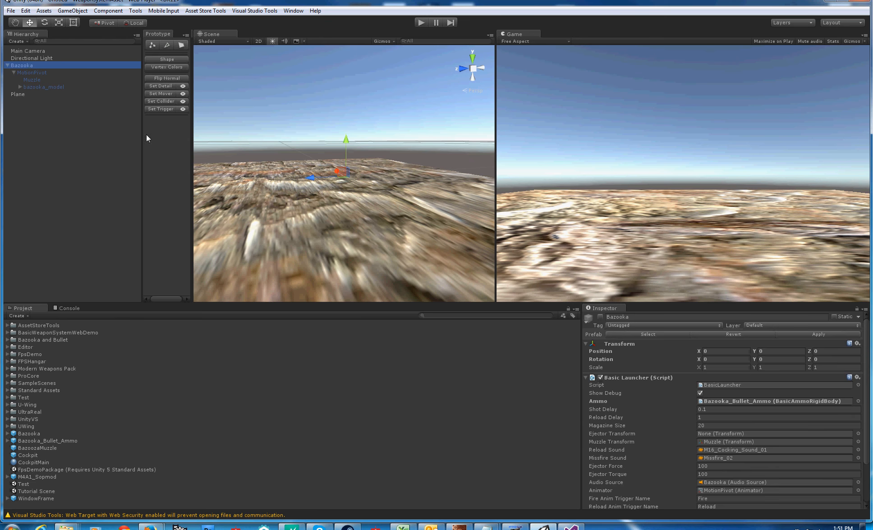
click(601, 317)
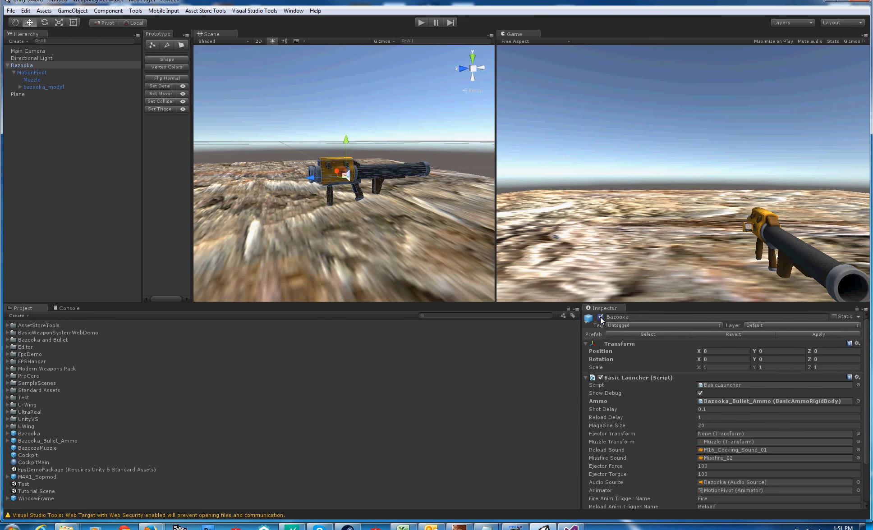
Step: Play the scene again, fire several rounds with the collider-equipped bullet, and stop the test
click(423, 22)
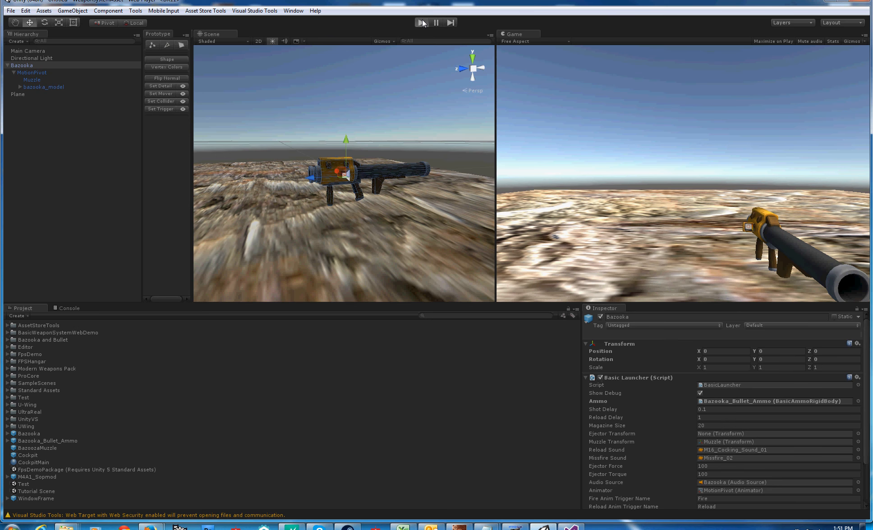
click(606, 186)
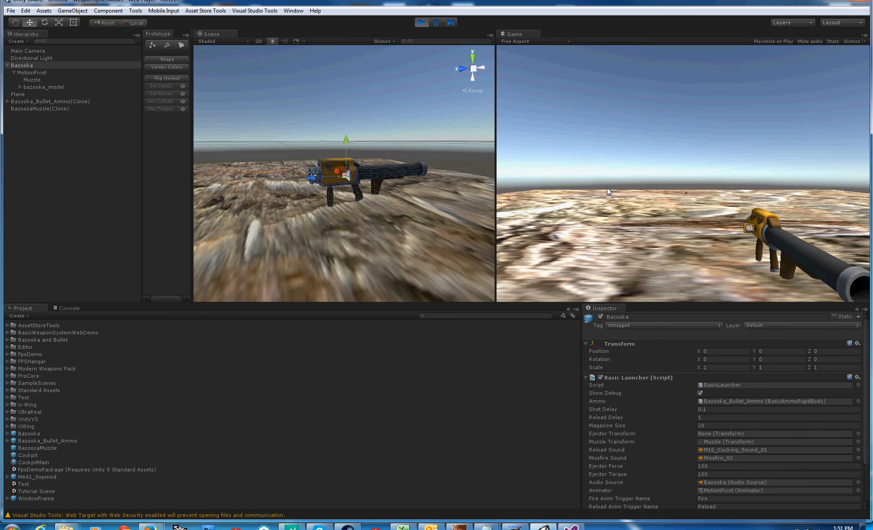
click(608, 188)
click(607, 188)
click(607, 187)
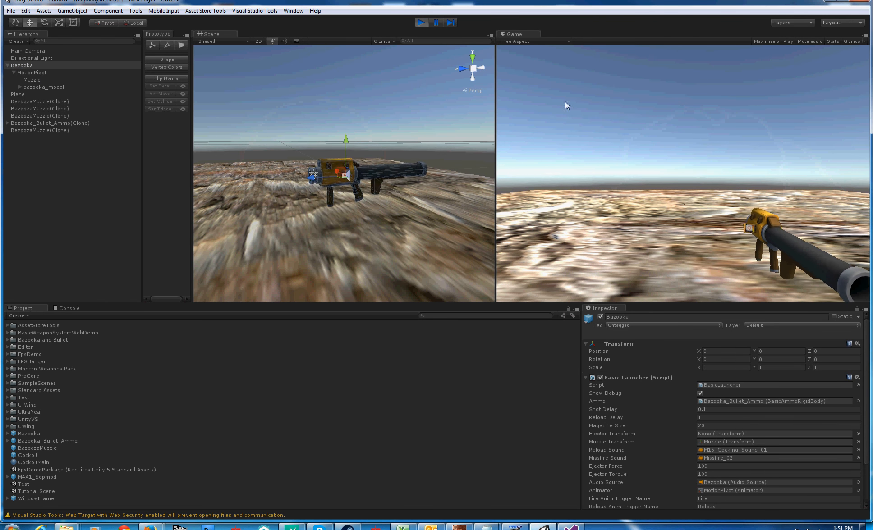
click(421, 23)
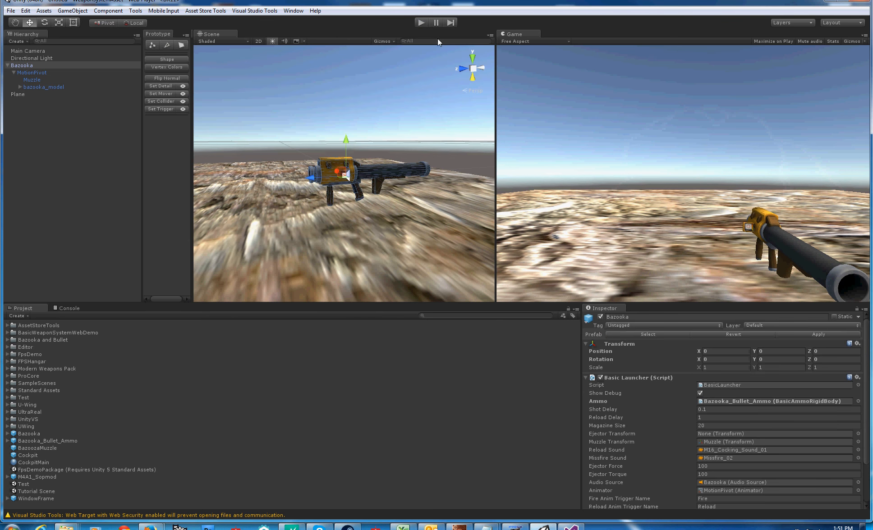
Step: Review the Plane's components and the Bazooka's launcher, audio and input components
click(376, 221)
scroll(647, 406, up, 2)
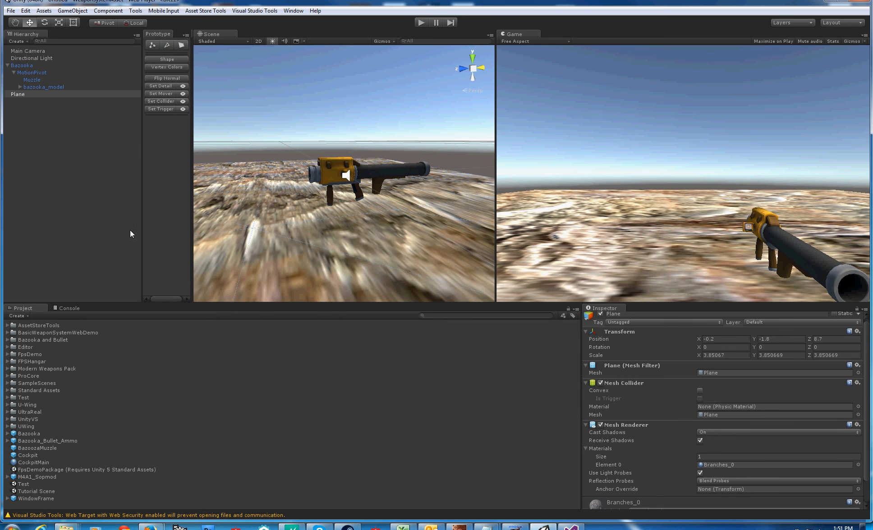
click(15, 66)
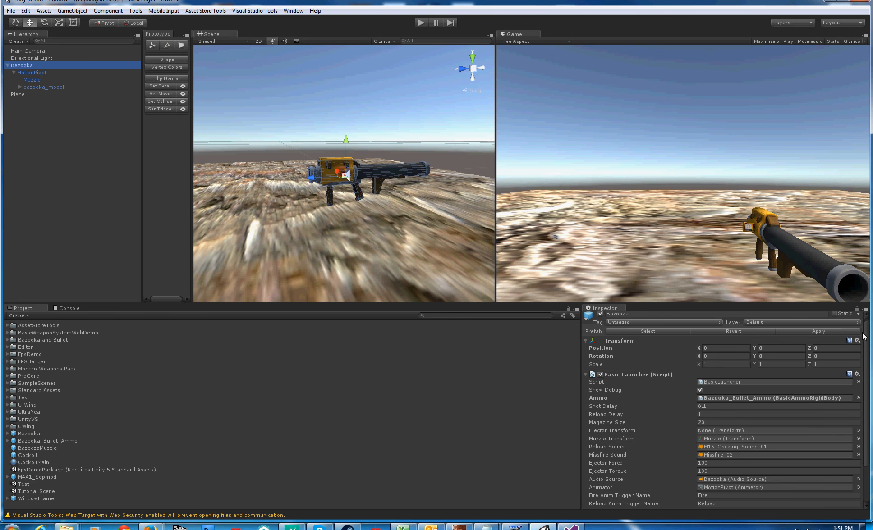
drag(867, 334, 869, 402)
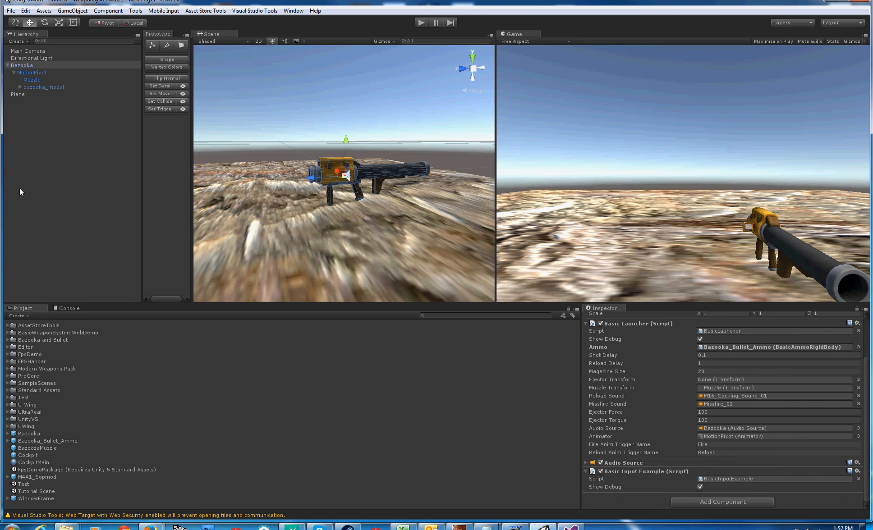
Step: Inspect the Bazooka_Bullet_Ammo prefab's ammo script settings, including Hit Prefab, and its collider
click(30, 441)
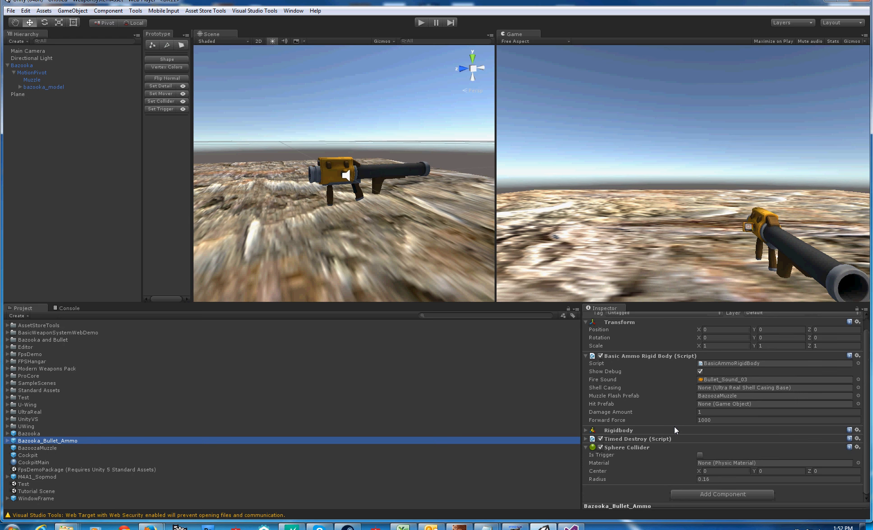
scroll(674, 426, up, 1)
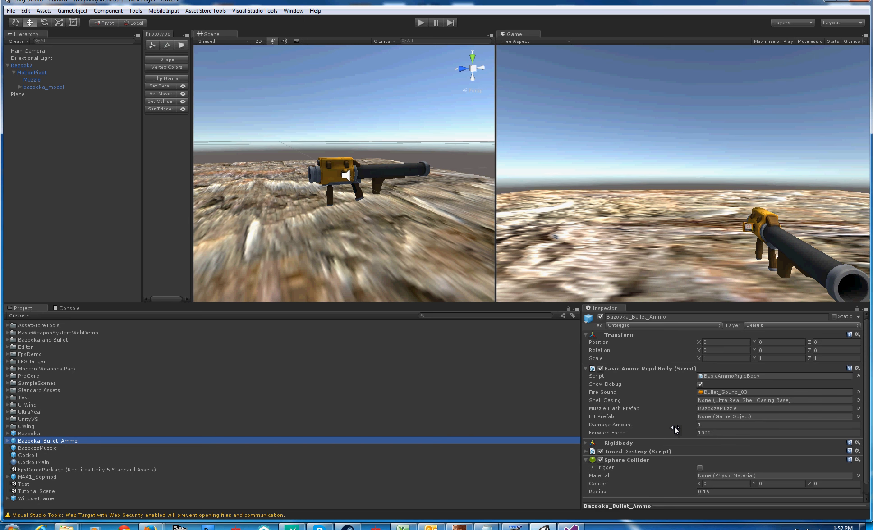
scroll(674, 426, down, 1)
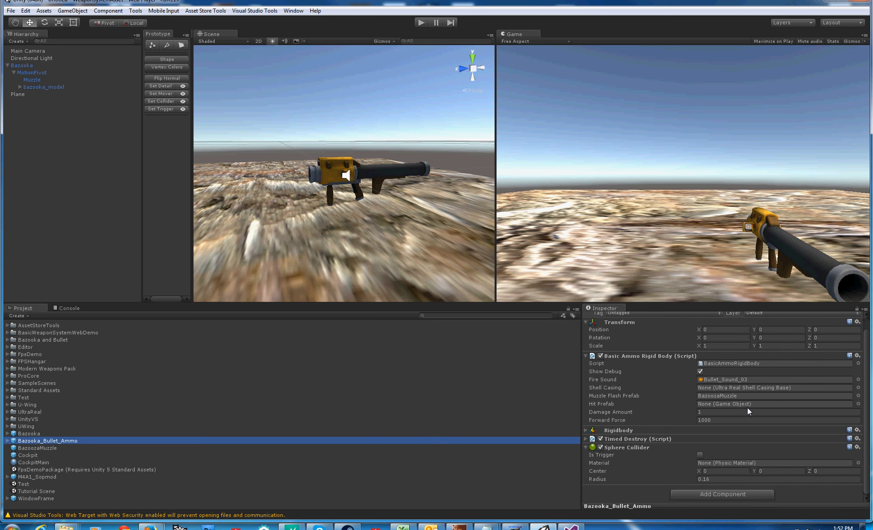
Step: Assign the lowercase explosion prefab from the FPSHangar Legacy Particles folder as the Bazooka_Bullet_Ammo's Hit Prefab
click(859, 404)
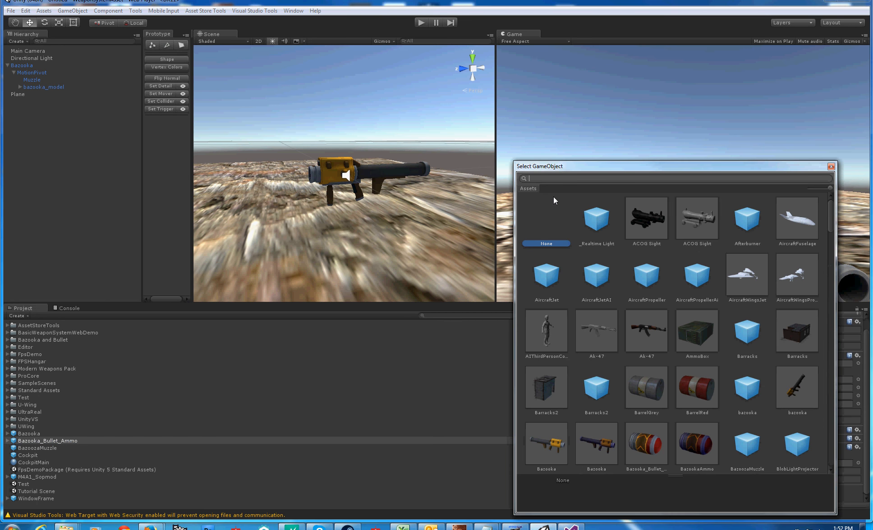
text(expl)
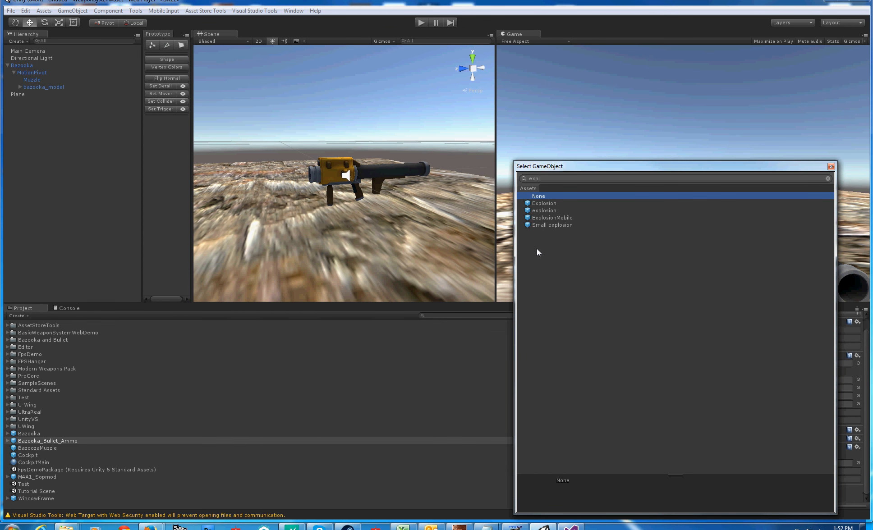
click(555, 218)
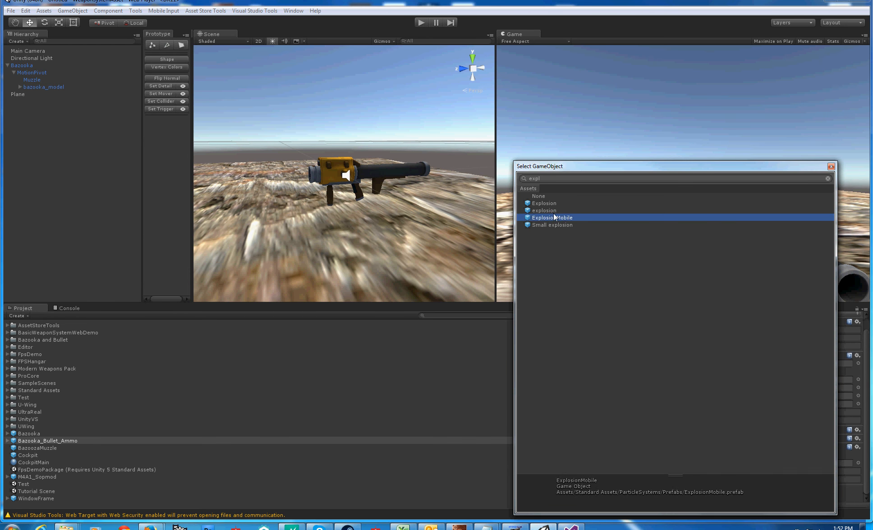
click(553, 211)
click(831, 167)
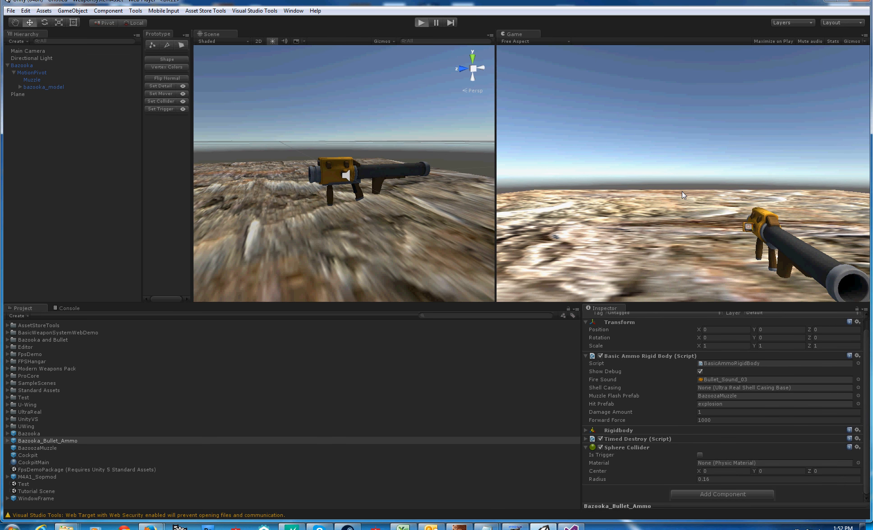
Step: Play the scene, fire a round to test the legacy explosion on impact, and stop the test
key(ctrl+p)
click(684, 195)
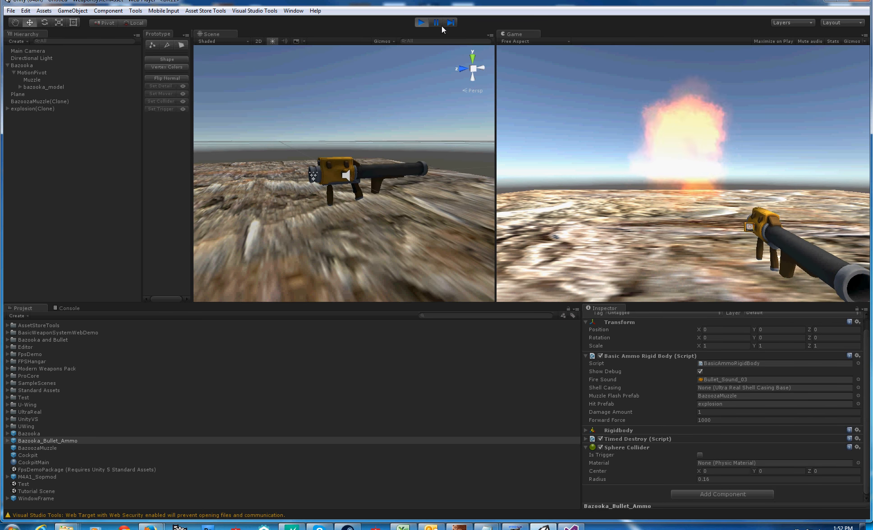
click(423, 24)
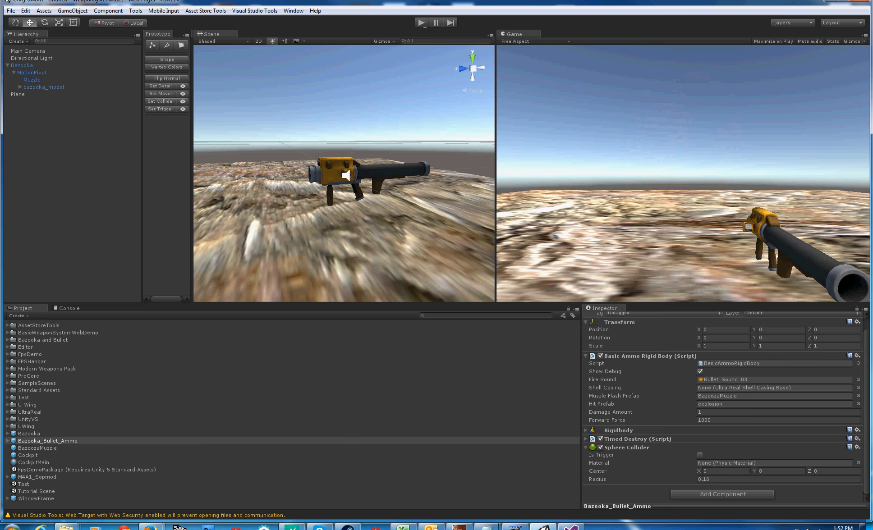
Step: Set the ammo's Hit Prefab to the Explosion prefab from the Standard Assets ParticleSystems folder
click(857, 405)
text(explo)
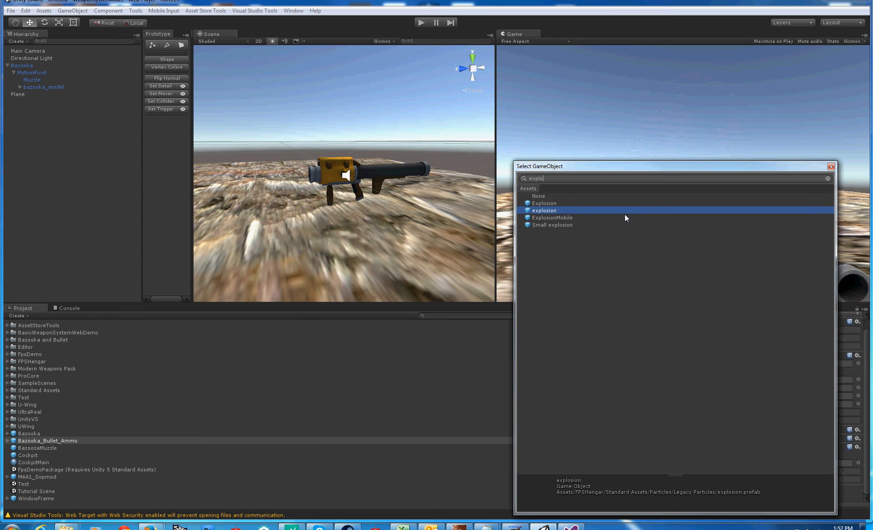
click(591, 203)
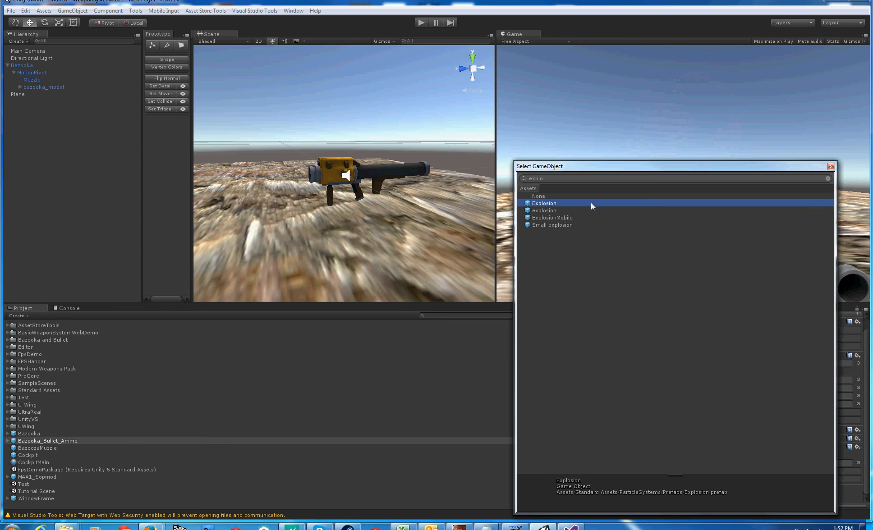
click(831, 167)
Step: Play the scene and fire many rounds at the ground to test the Standard Assets explosion on impact
click(422, 23)
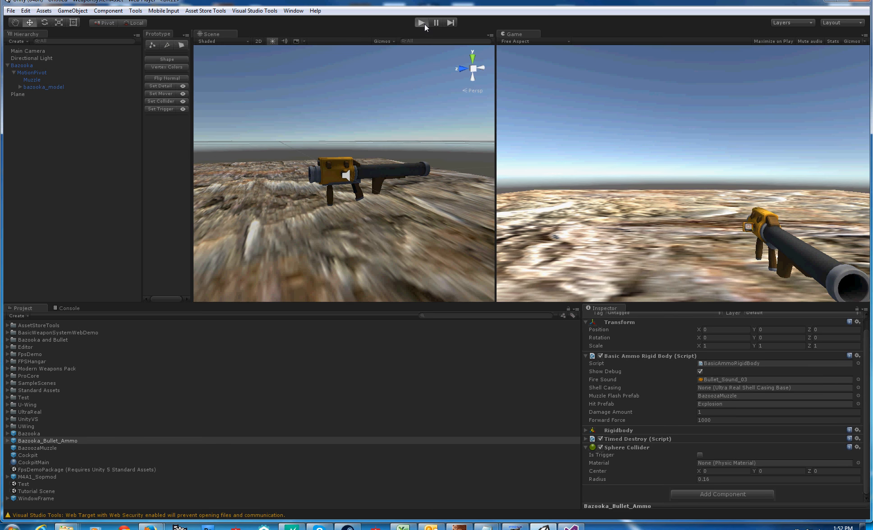
click(586, 136)
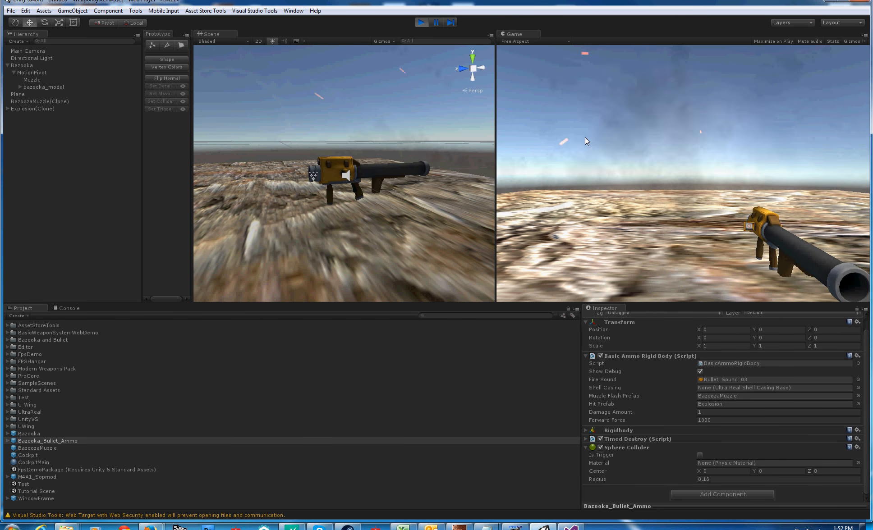
click(586, 138)
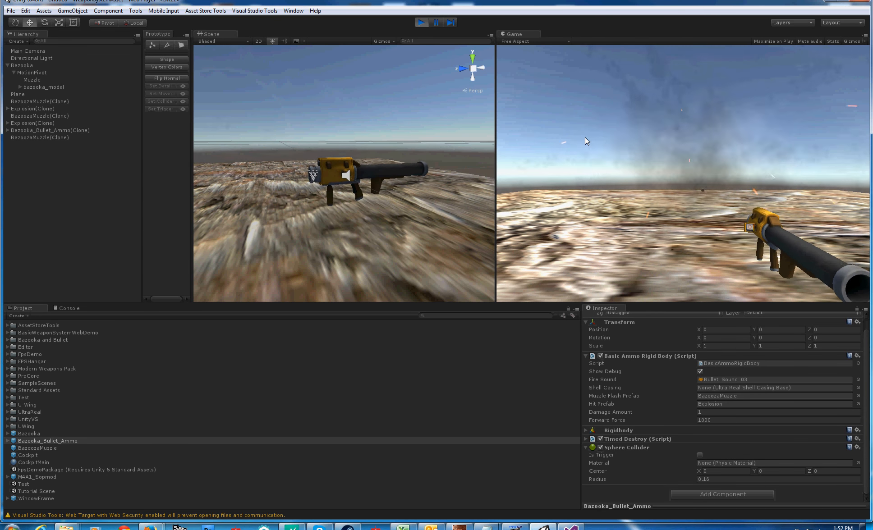
click(586, 137)
click(585, 137)
click(585, 137)
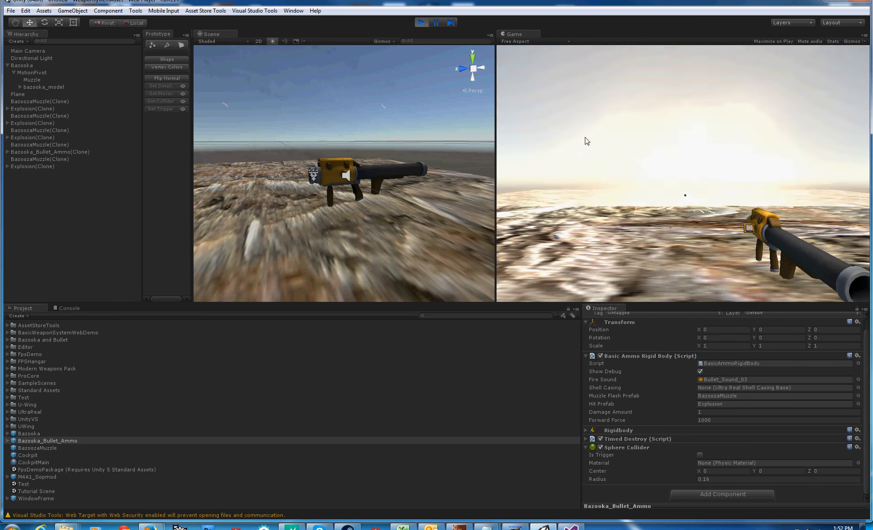
click(585, 137)
click(585, 137)
click(585, 137)
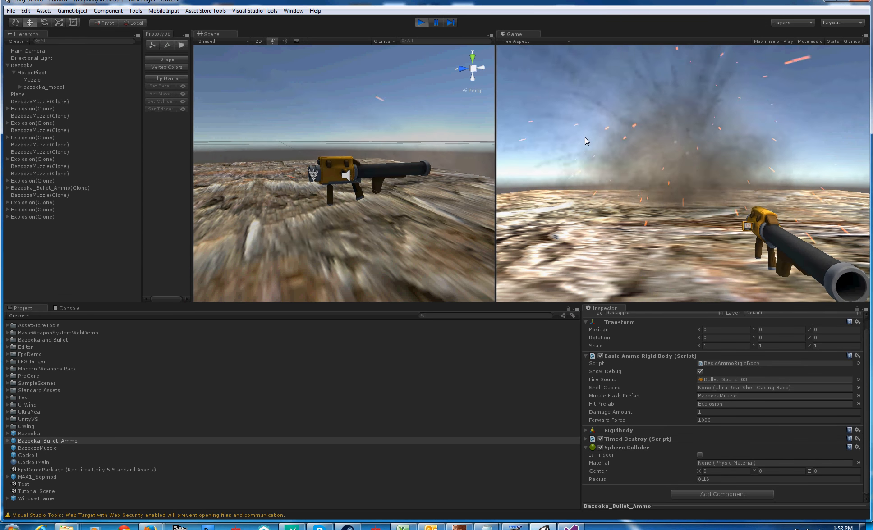
click(586, 137)
click(585, 137)
click(585, 138)
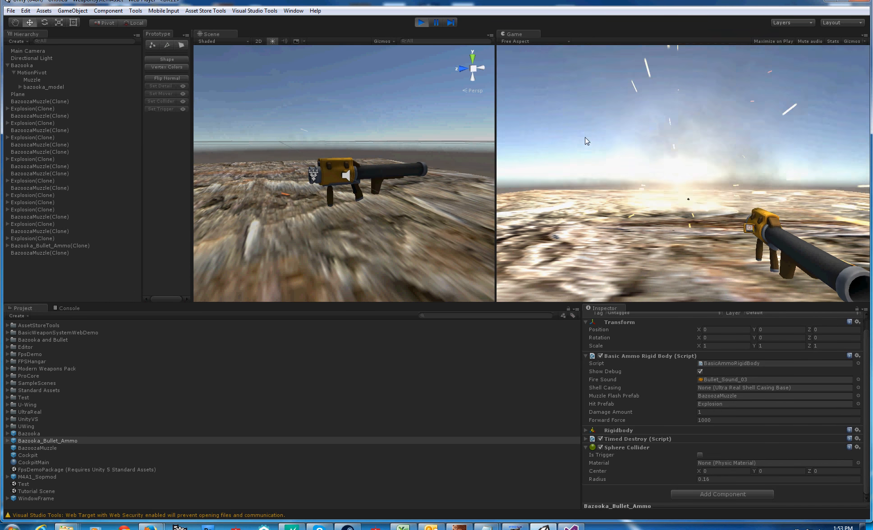
click(585, 137)
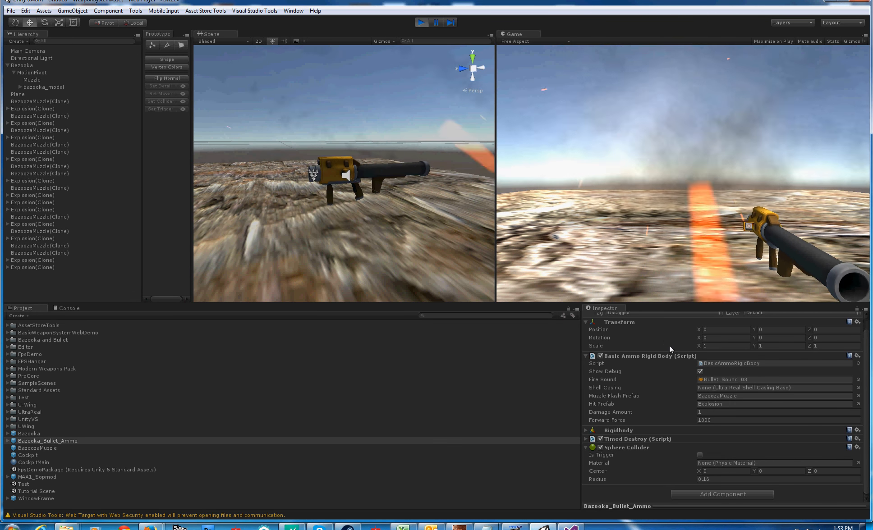
click(614, 228)
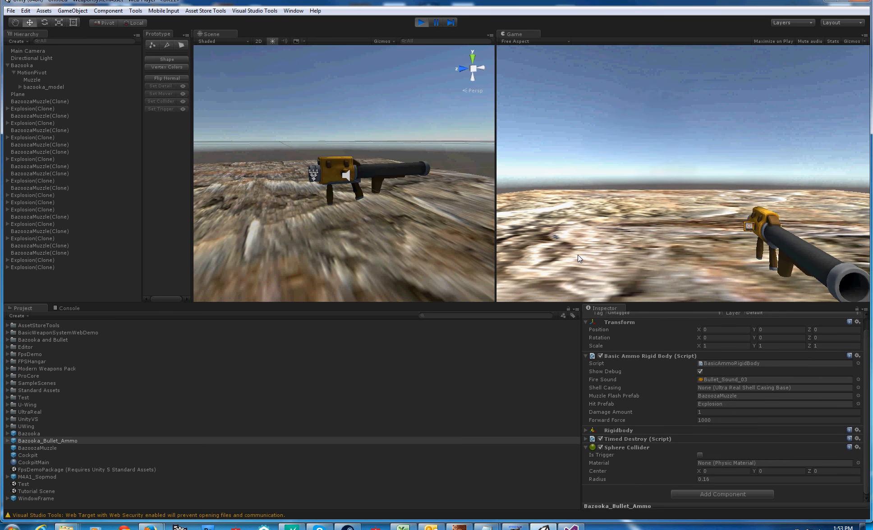
click(613, 181)
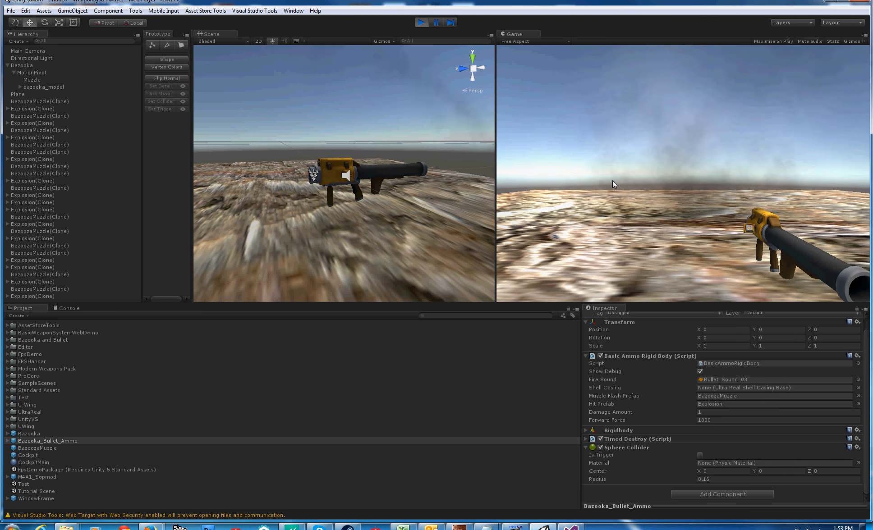
click(612, 180)
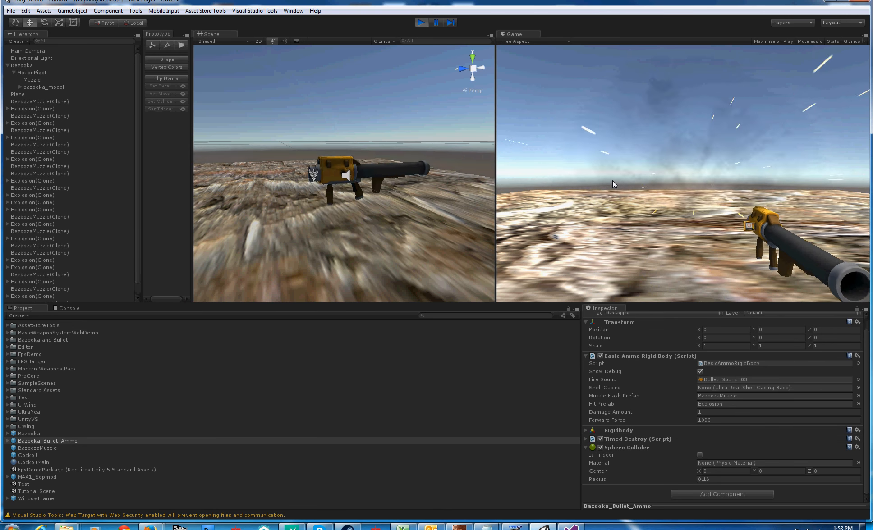
click(613, 180)
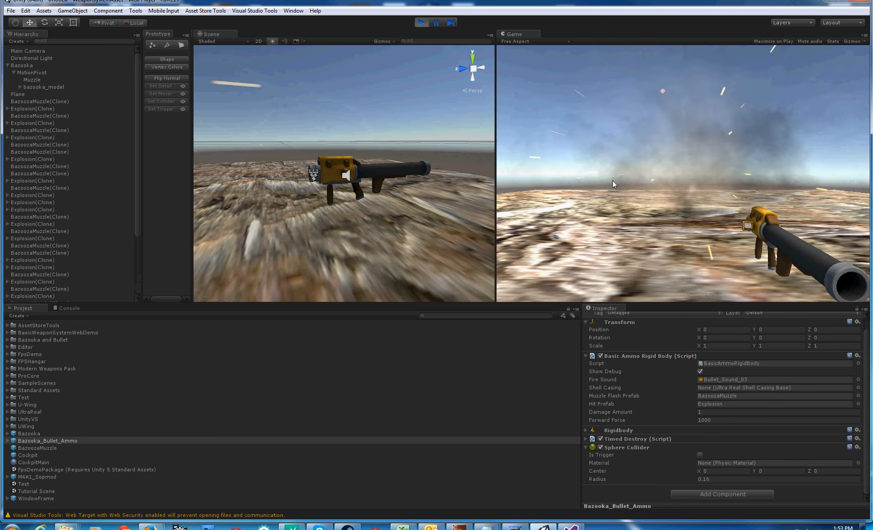
click(613, 180)
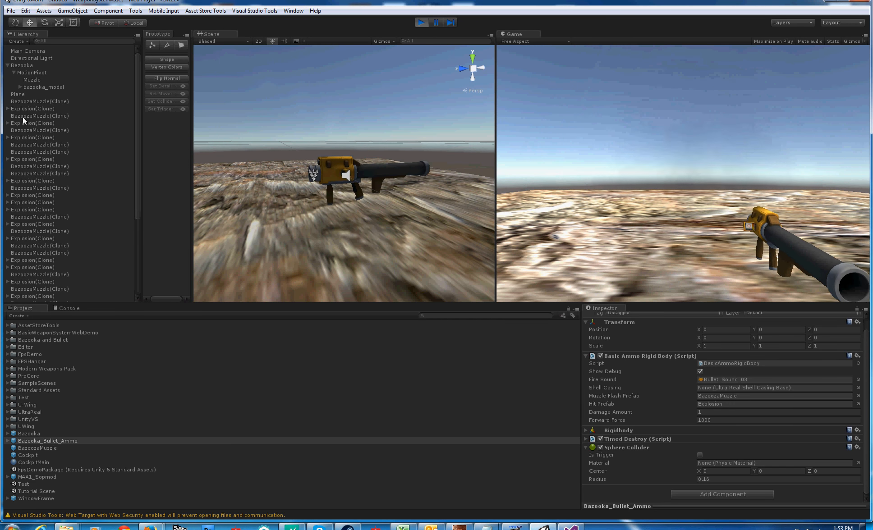
Step: Examine the spawned Explosion(Clone) and BazoozaMuzzle(Clone) objects in the running scene and stop the test
scroll(138, 155, down, 1)
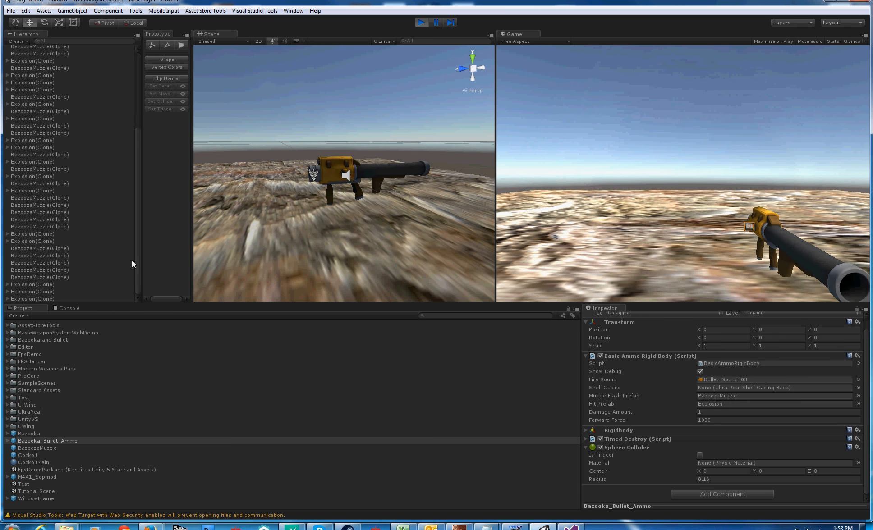
scroll(142, 154, up, 1)
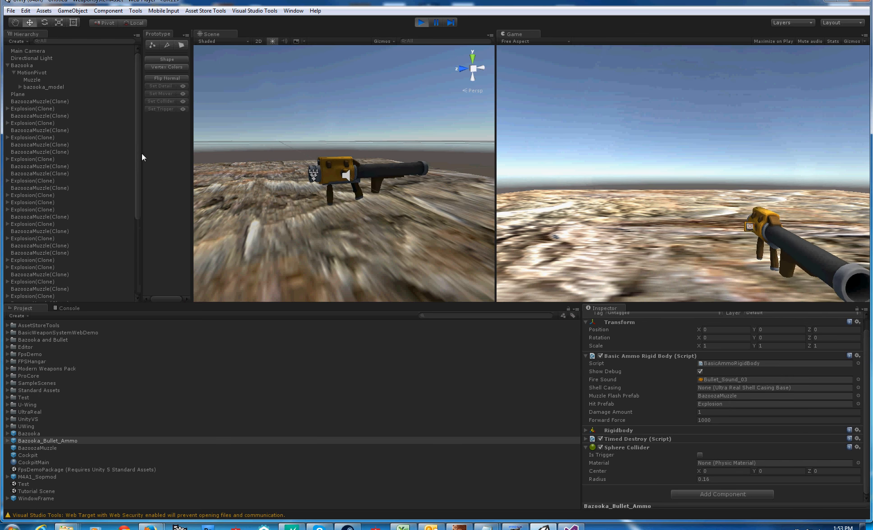
click(41, 109)
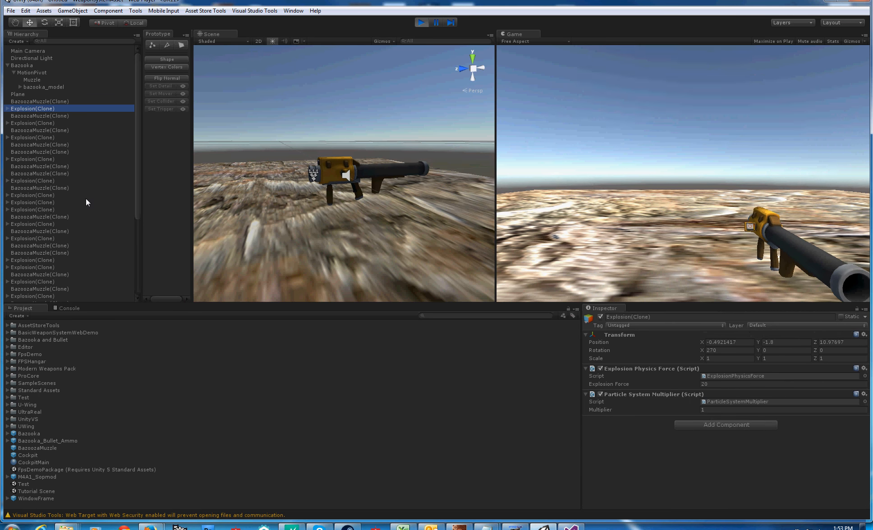
mouse_move(137, 169)
mouse_down()
mouse_move(136, 260)
mouse_move(142, 144)
mouse_up()
click(62, 121)
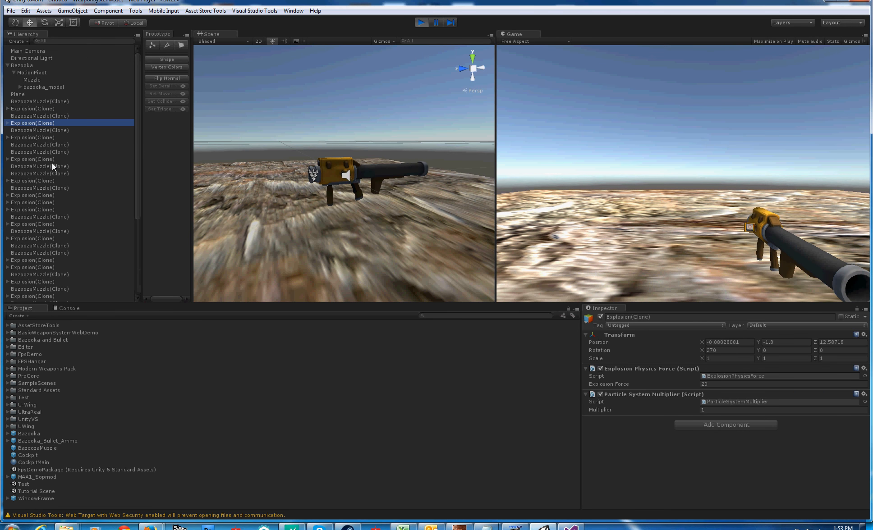
click(50, 188)
click(48, 237)
click(57, 223)
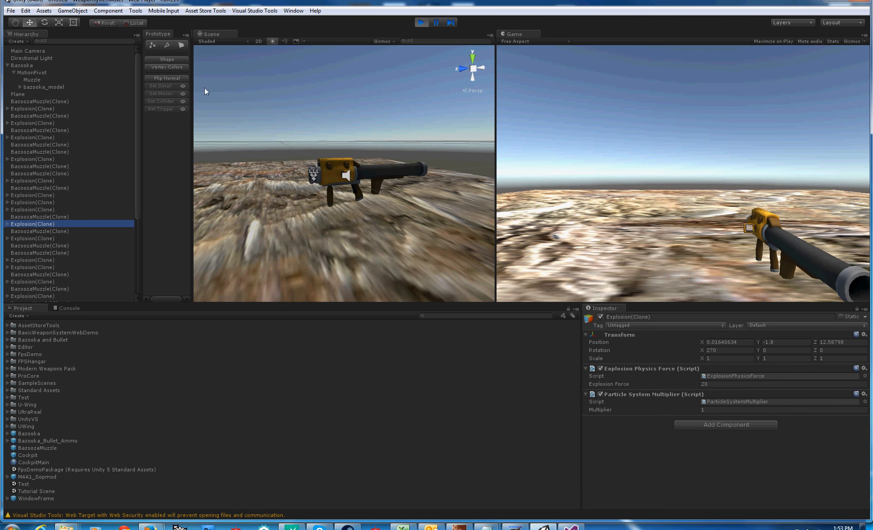
click(416, 24)
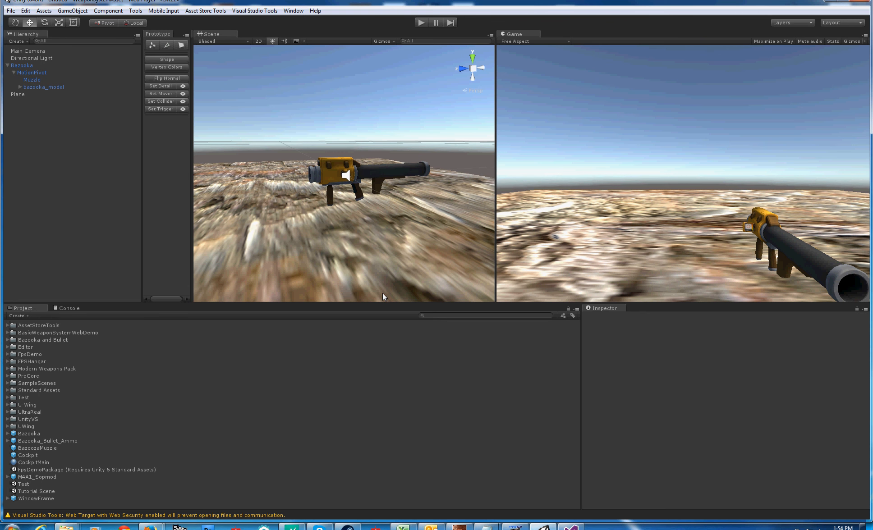
Step: Set the Shot Delay of the Bazooka's Basic Launcher script to 1
click(46, 68)
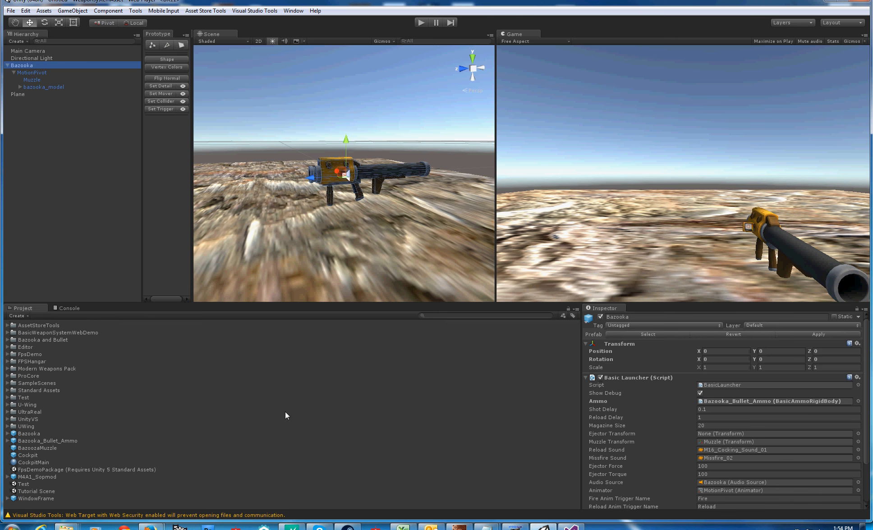
scroll(667, 426, down, 3)
scroll(669, 421, up, 3)
click(710, 409)
text(1)
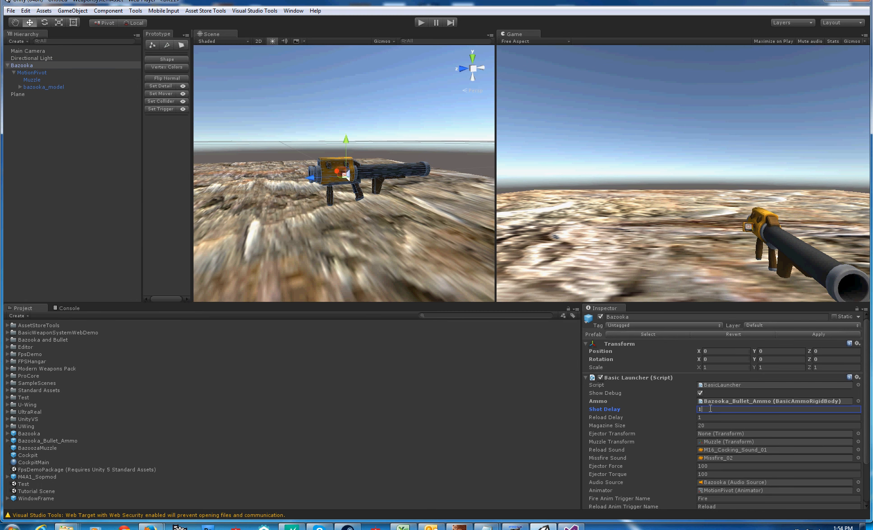
Step: Play the scene, fire several rounds to check the new shot delay, and stop the test
click(421, 22)
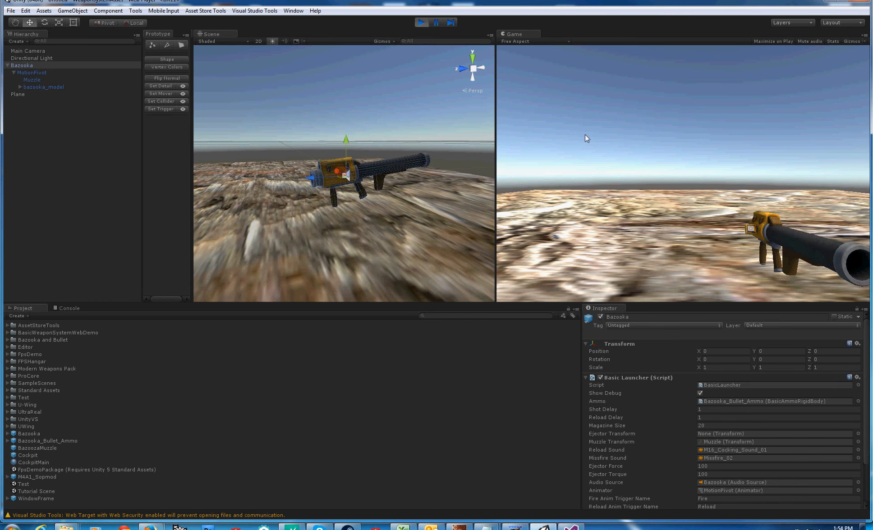
click(586, 134)
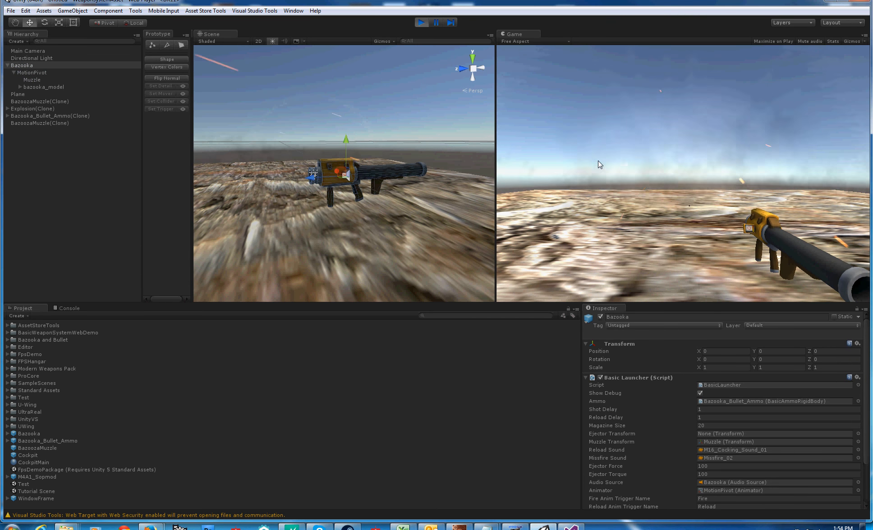
click(599, 161)
click(599, 161)
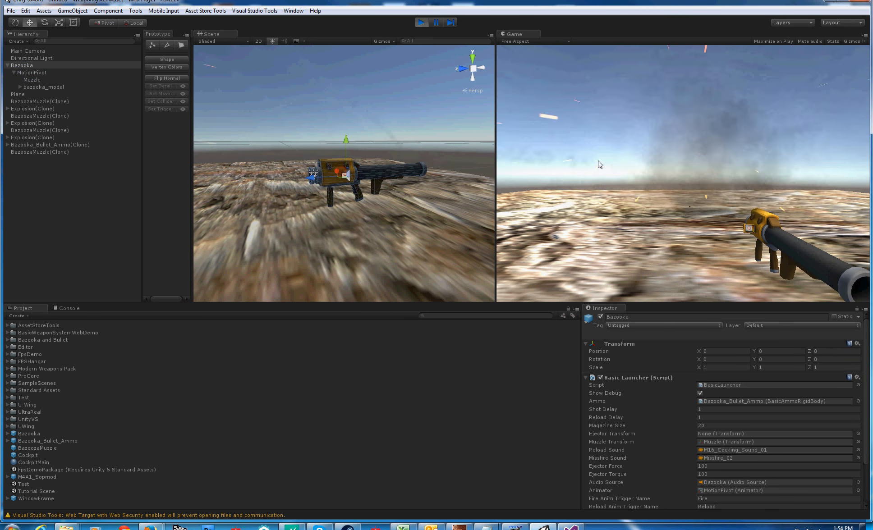
click(599, 161)
click(598, 161)
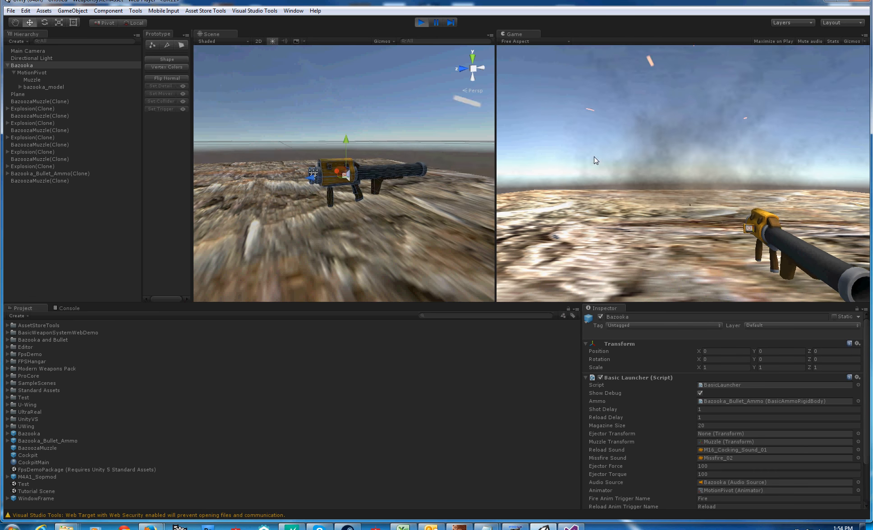
click(421, 22)
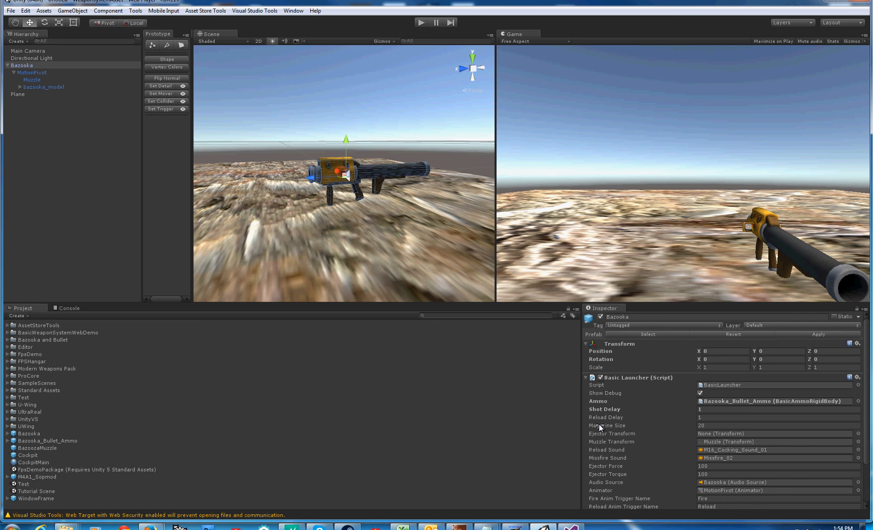
Step: Set the Bazooka's Magazine Size to 1 and test firing and reloading over several shots in play mode
click(707, 425)
text(1)
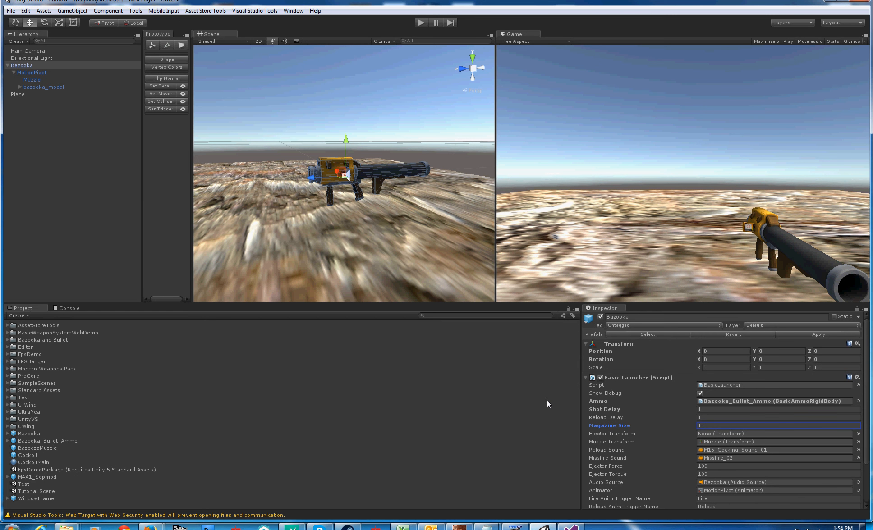
click(422, 22)
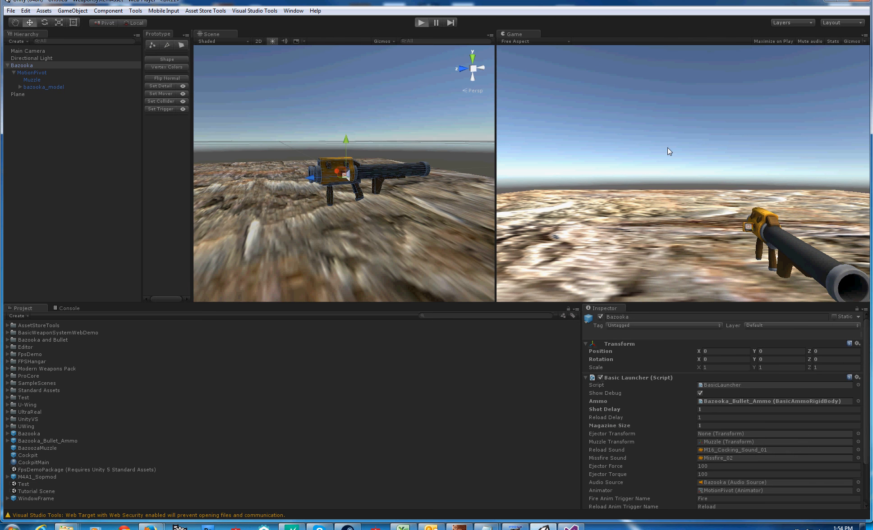
click(668, 152)
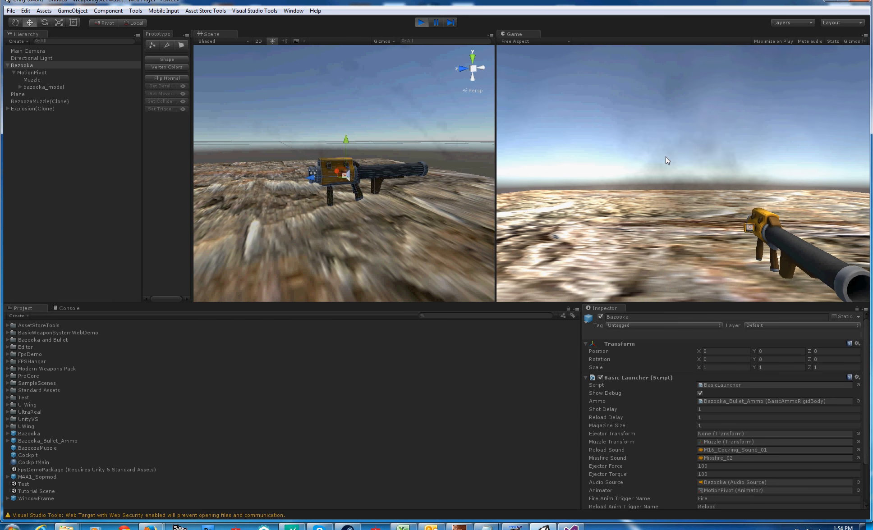
click(665, 156)
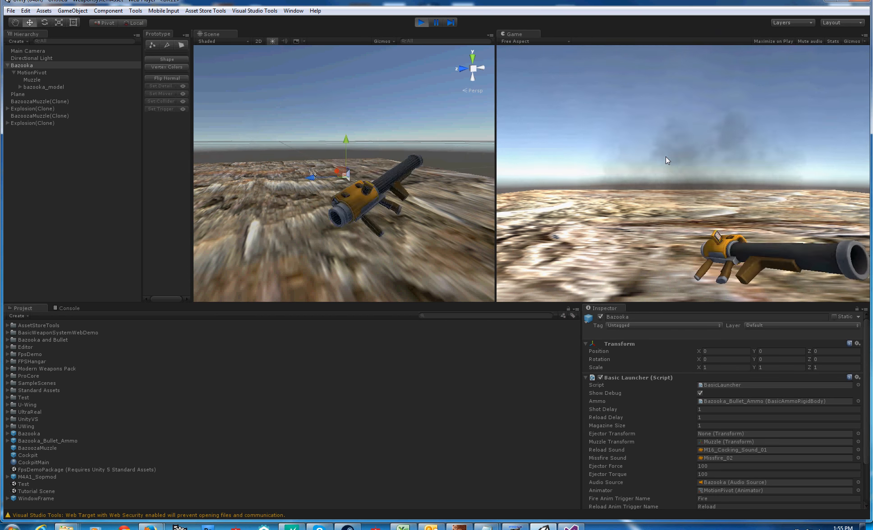
click(667, 157)
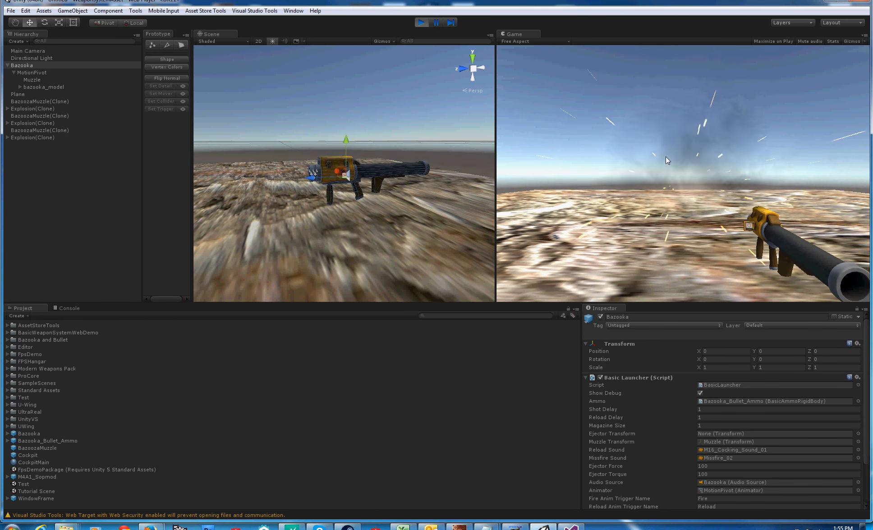
click(419, 23)
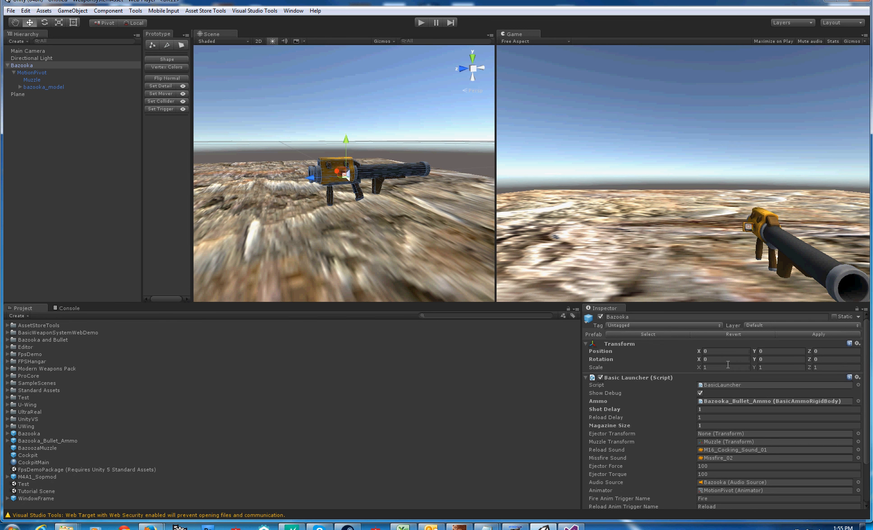
scroll(614, 407, down, 3)
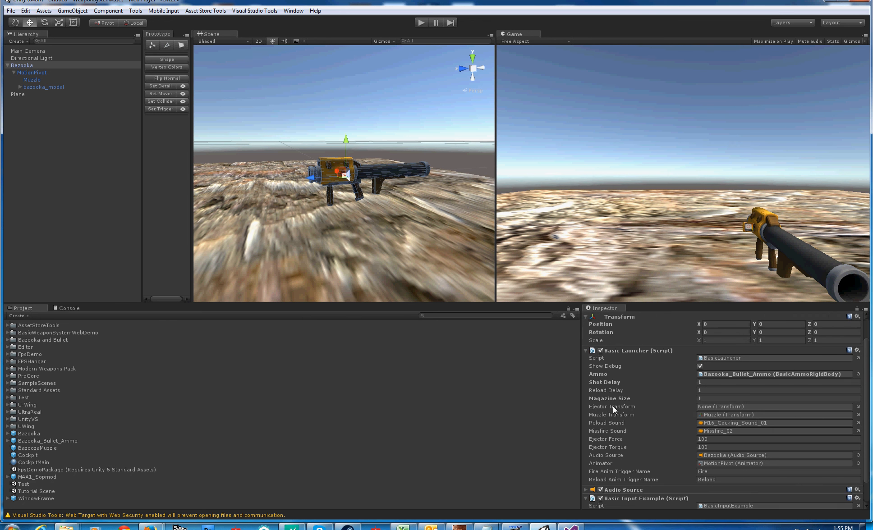